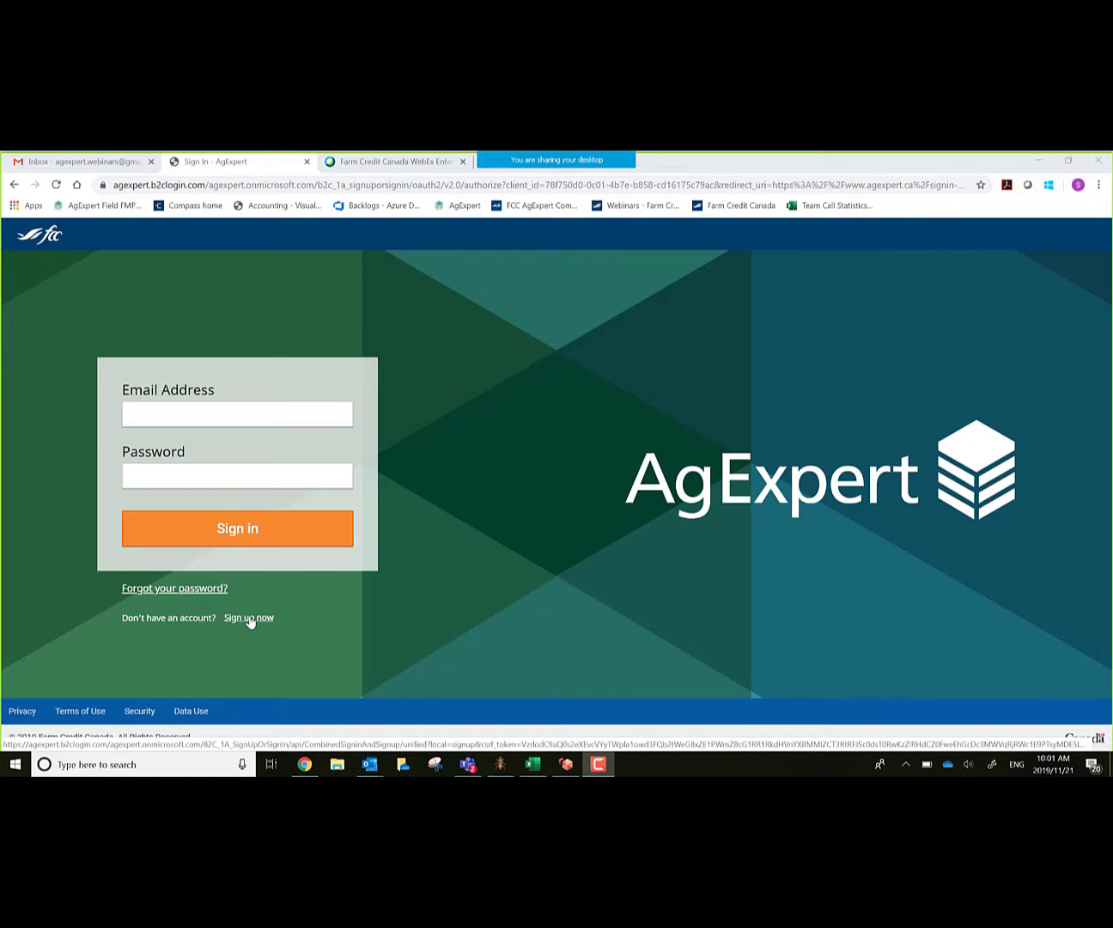
Step: Open the AgExpert sign-up form and delete the stray pasted text from its Email Address field
{"action": "left_click", "coordinate": [249, 618]}
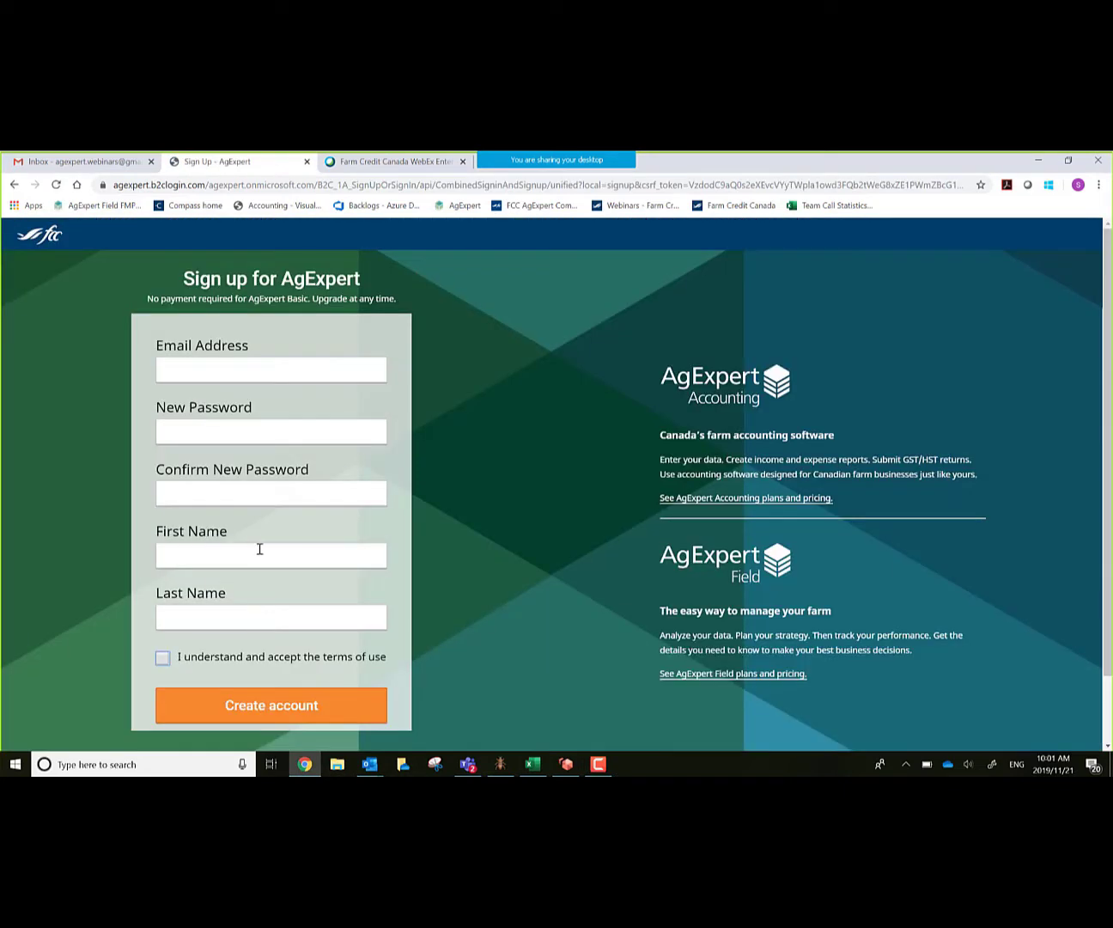
{"action": "left_click", "coordinate": [172, 370]}
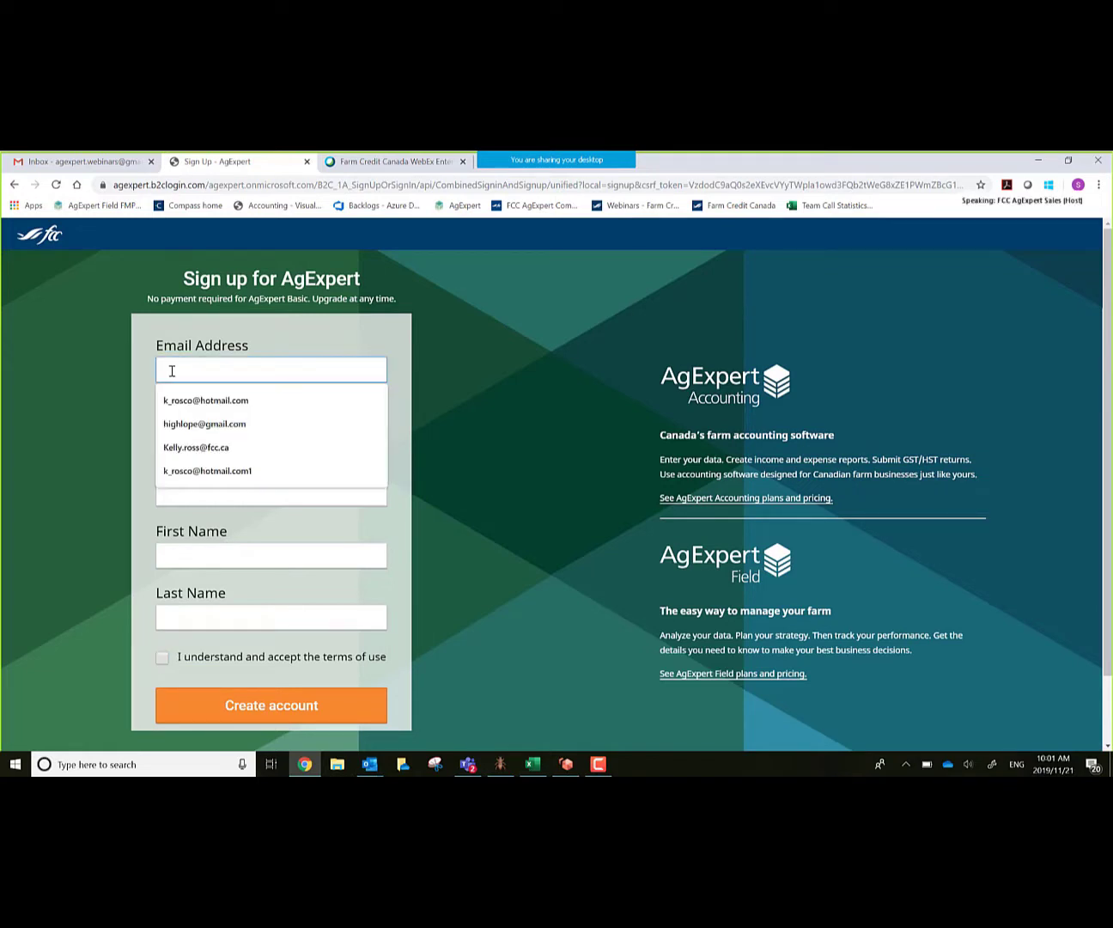
{"action": "key", "text": "ctrl+v"}
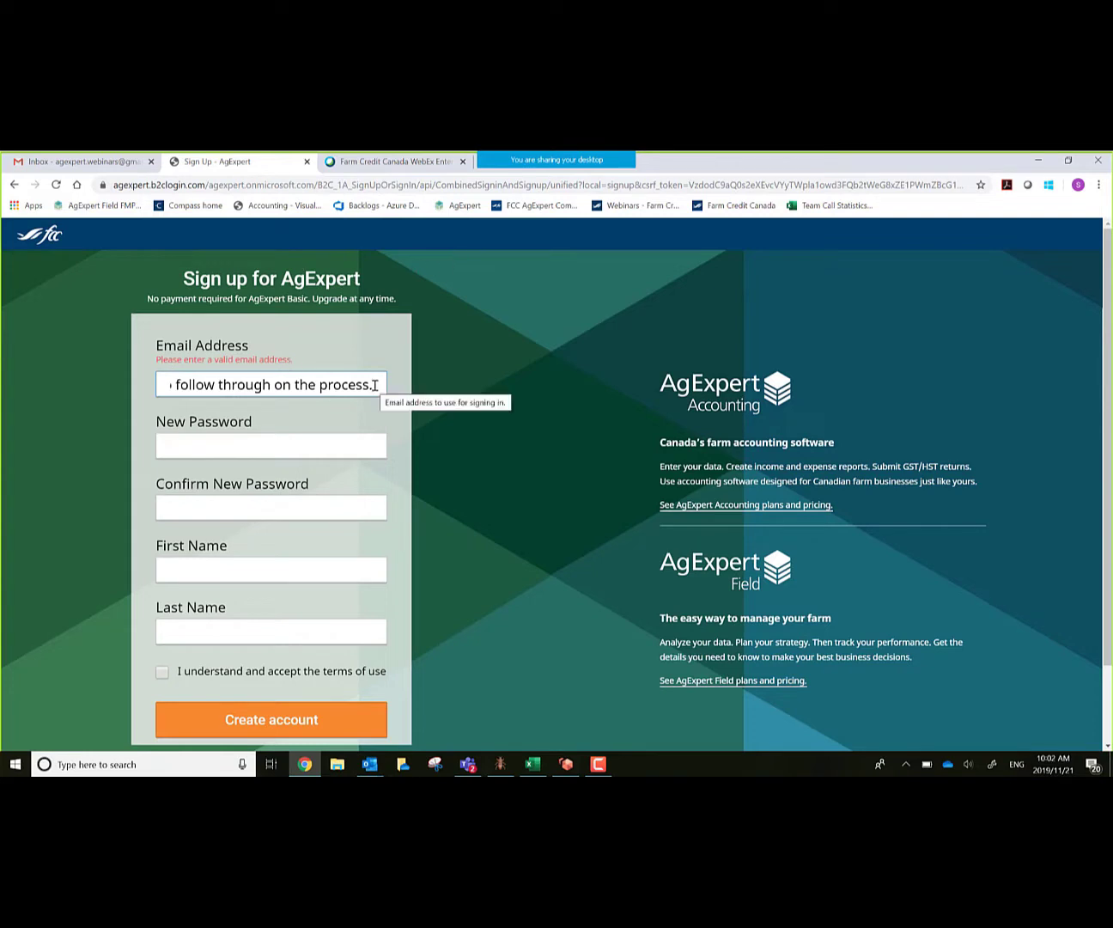
{"action": "left_click_drag", "start_coordinate": [365, 391], "coordinate": [71, 393]}
{"action": "key", "text": "BackSpace"}
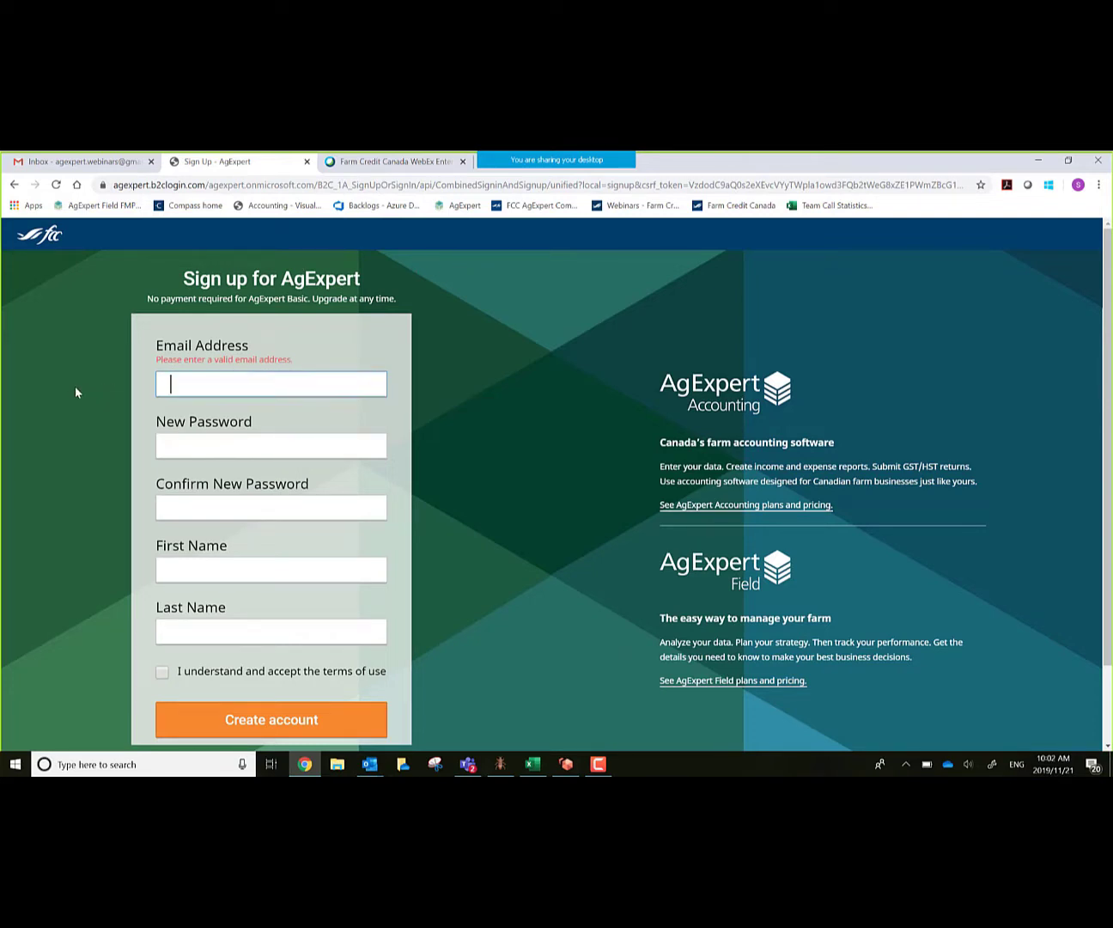
Step: Copy the newest webinar e-mail address from cell A13 of the Webinars sheet in 'Accounting User names1.xlsx'
{"action": "left_click", "coordinate": [532, 763]}
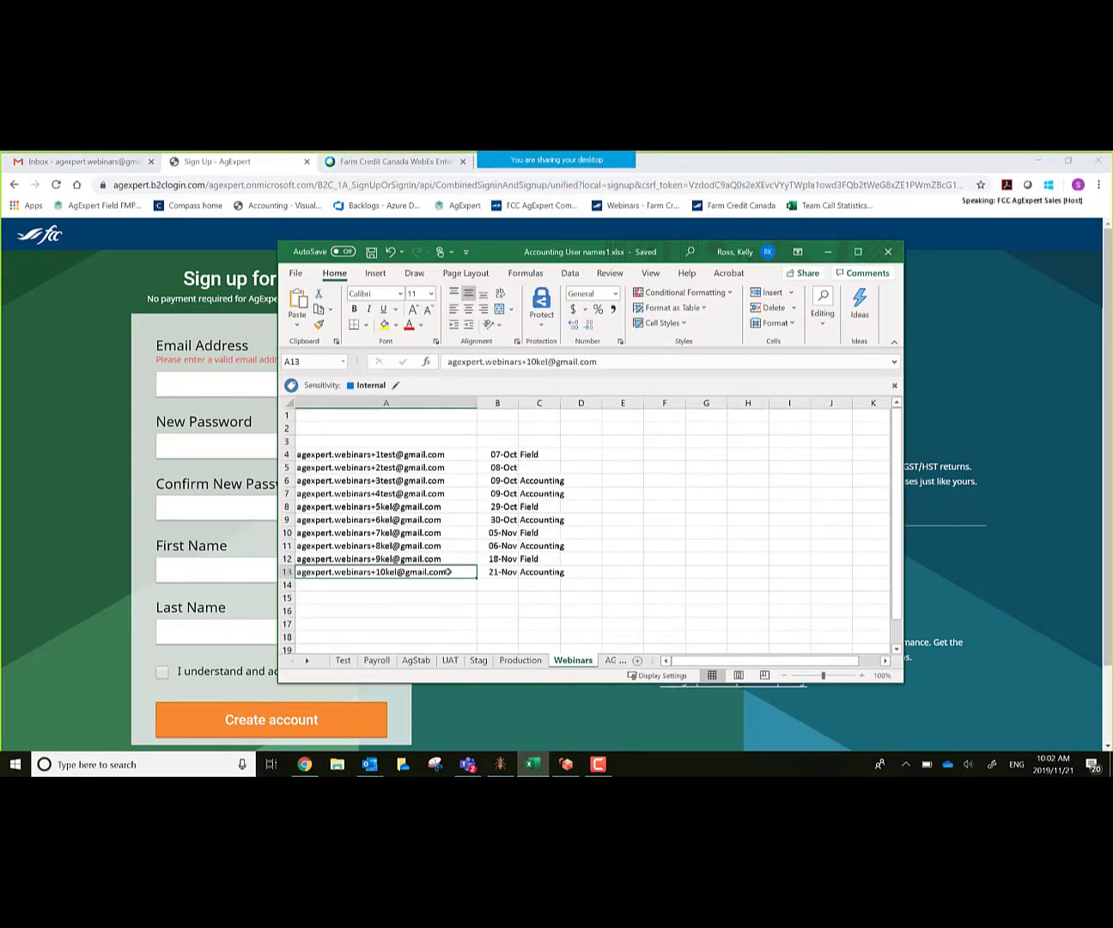
{"action": "double_click", "coordinate": [447, 572]}
{"action": "left_click_drag", "start_coordinate": [441, 572], "coordinate": [158, 548]}
{"action": "key", "text": "ctrl+c"}
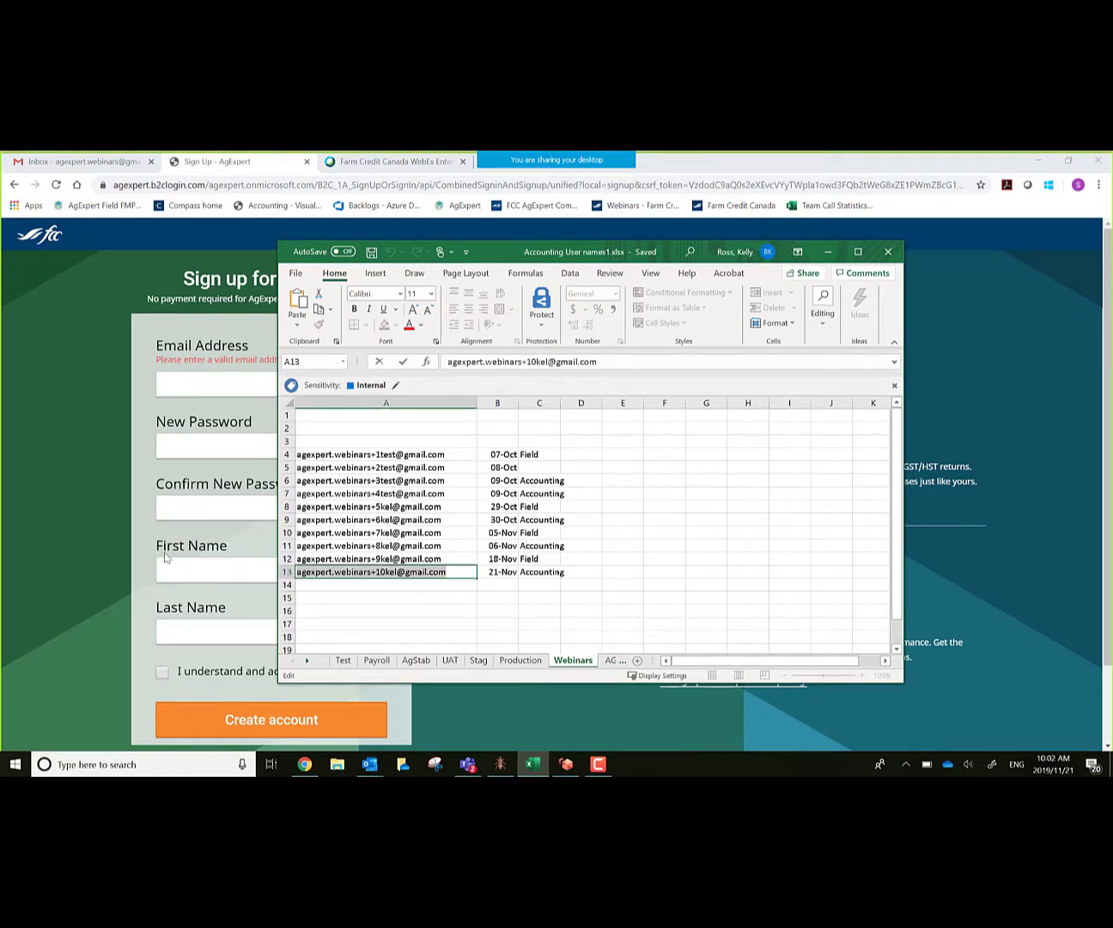
Step: Paste the copied e-mail into the sign-up form, then enter and confirm the account password
{"action": "left_click", "coordinate": [828, 251]}
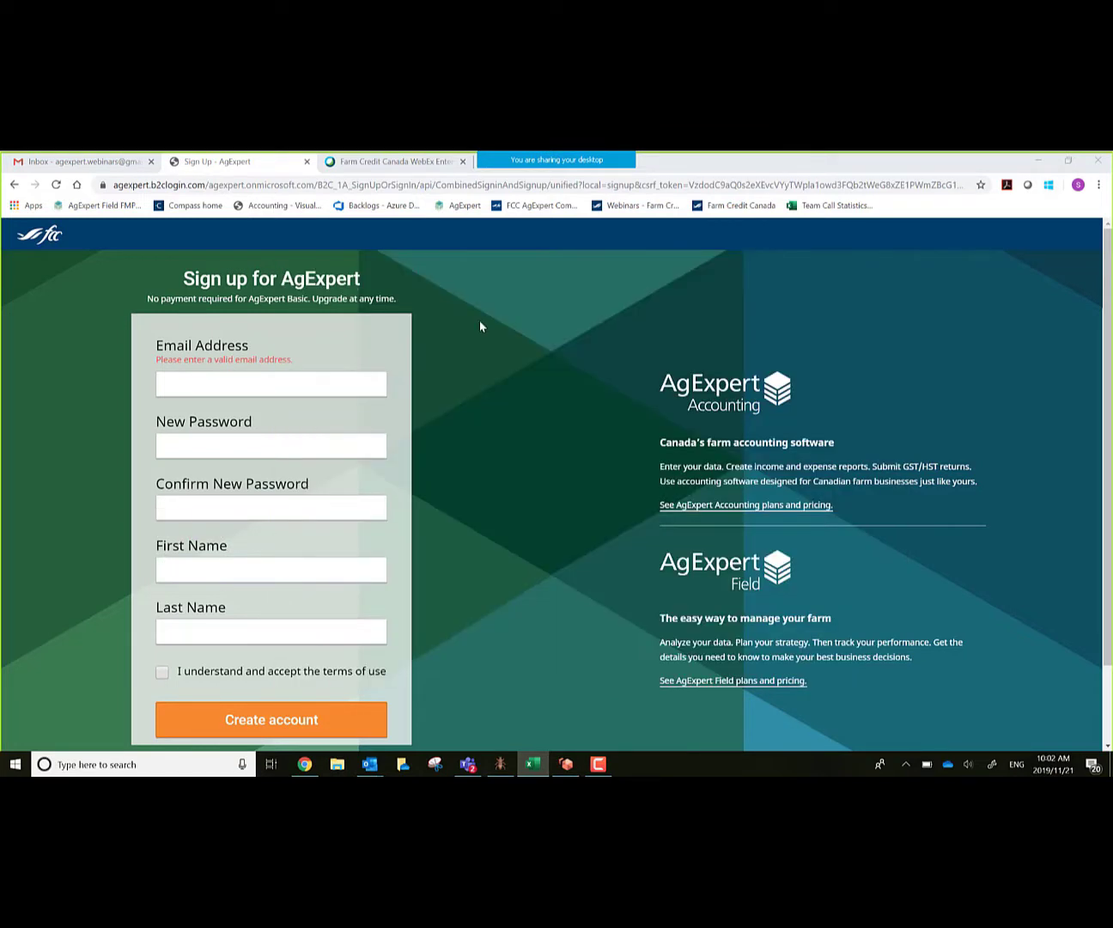
{"action": "left_click", "coordinate": [223, 382]}
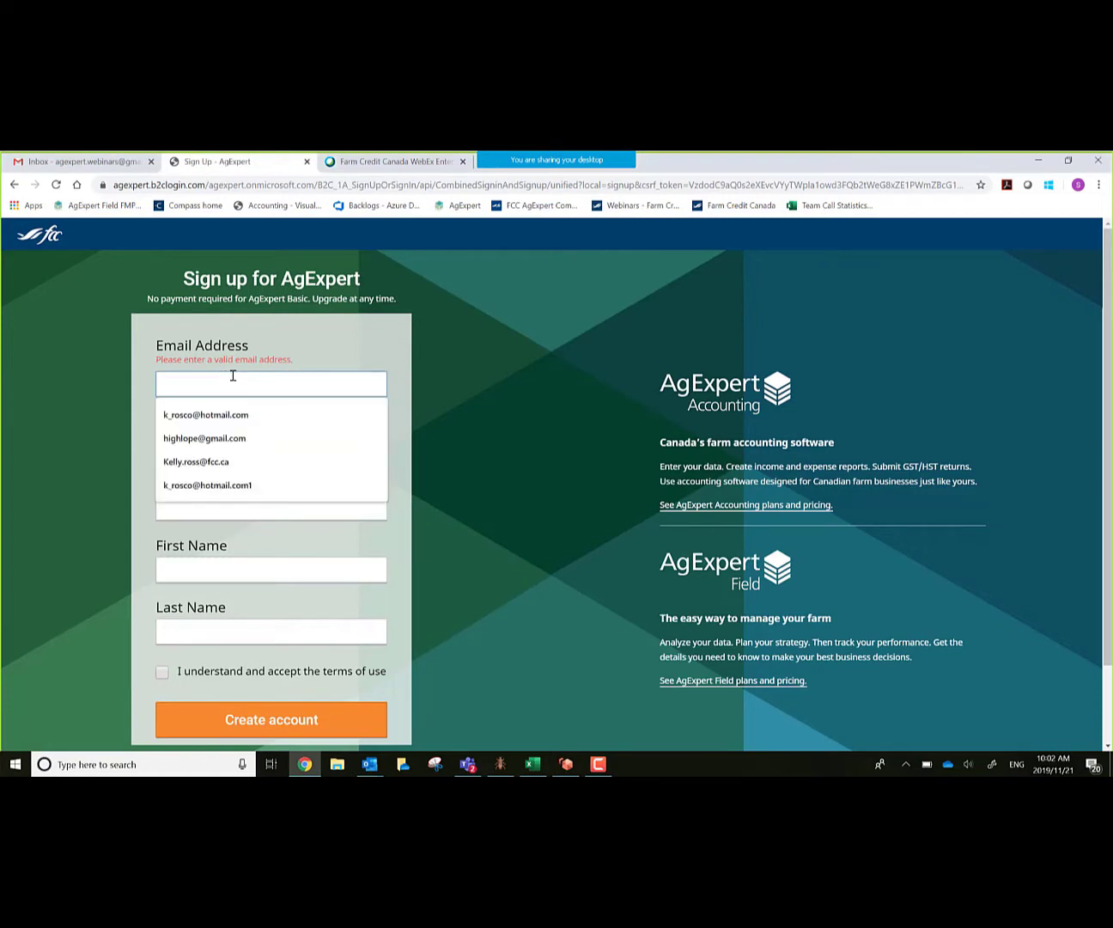
{"action": "key", "text": "ctrl+v"}
{"action": "key", "text": "Tab"}
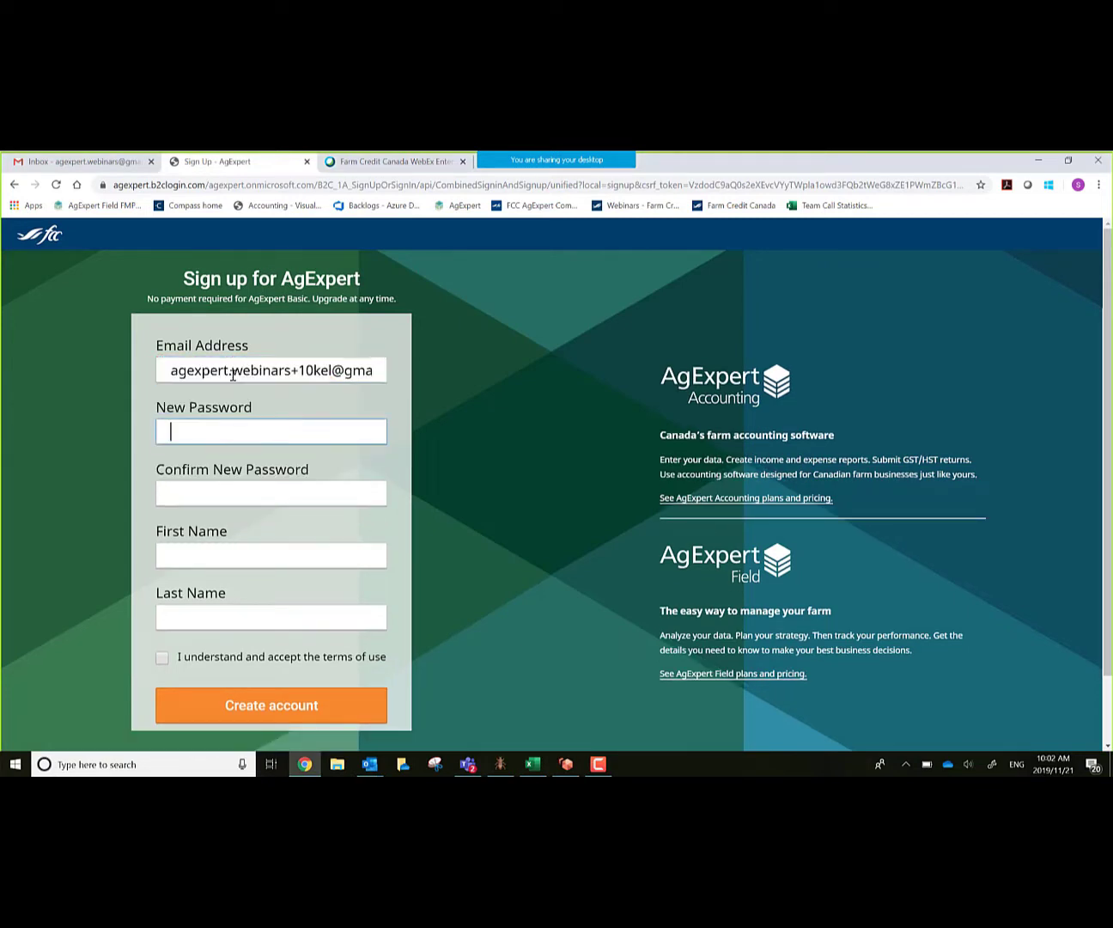
{"action": "type", "text": "a"}
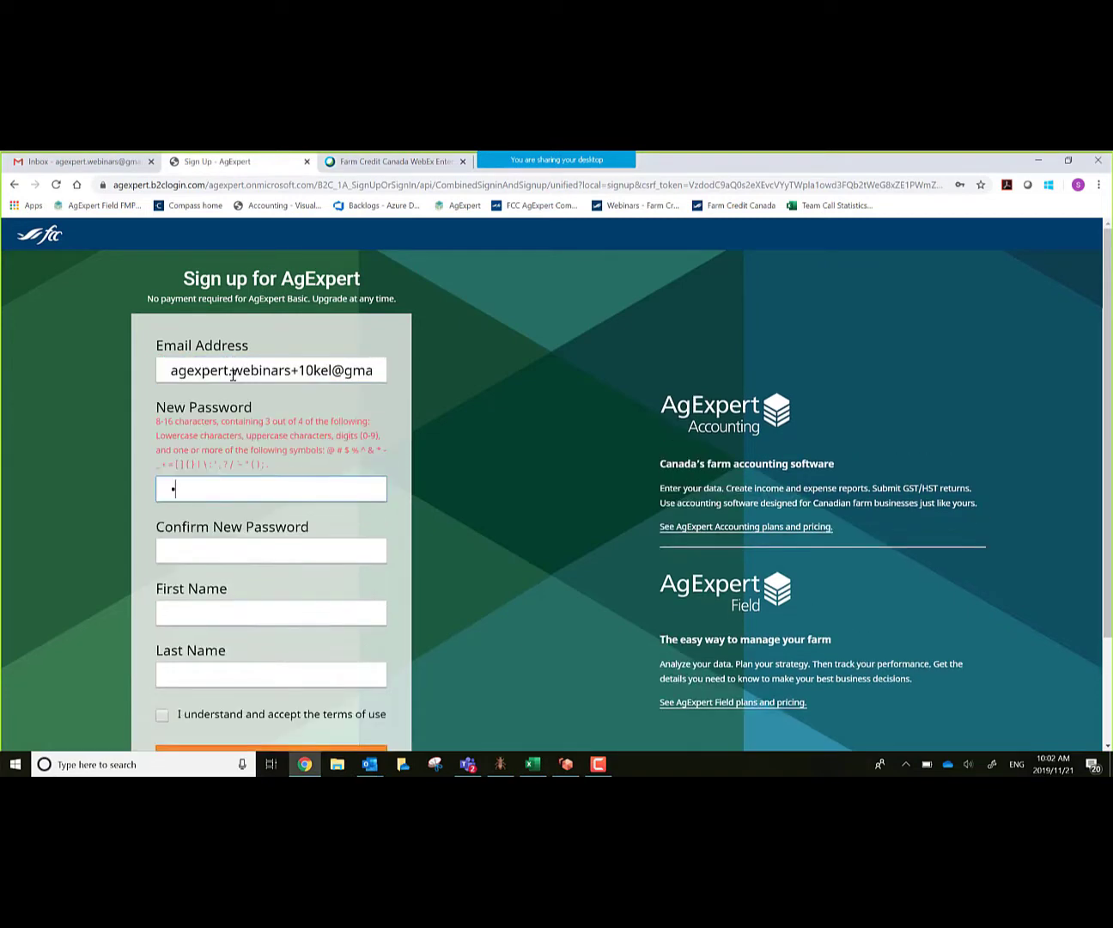
{"action": "type", "text": "xxxxxxxx"}
{"action": "key", "text": "Tab"}
{"action": "type", "text": "x"}
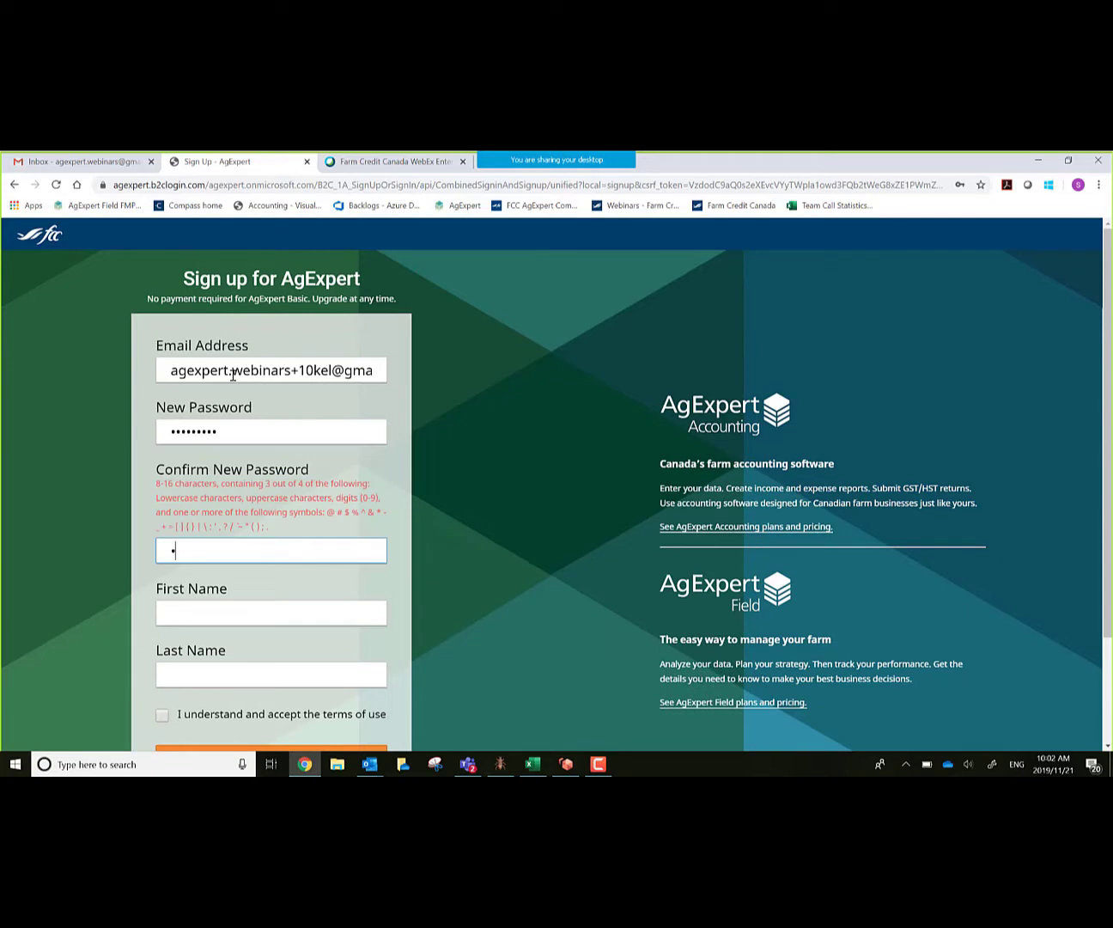
{"action": "type", "text": "xxxxxxxx"}
Step: Fill in the user's first and last name, accept the terms of use, and create the account
{"action": "key", "text": "Tab"}
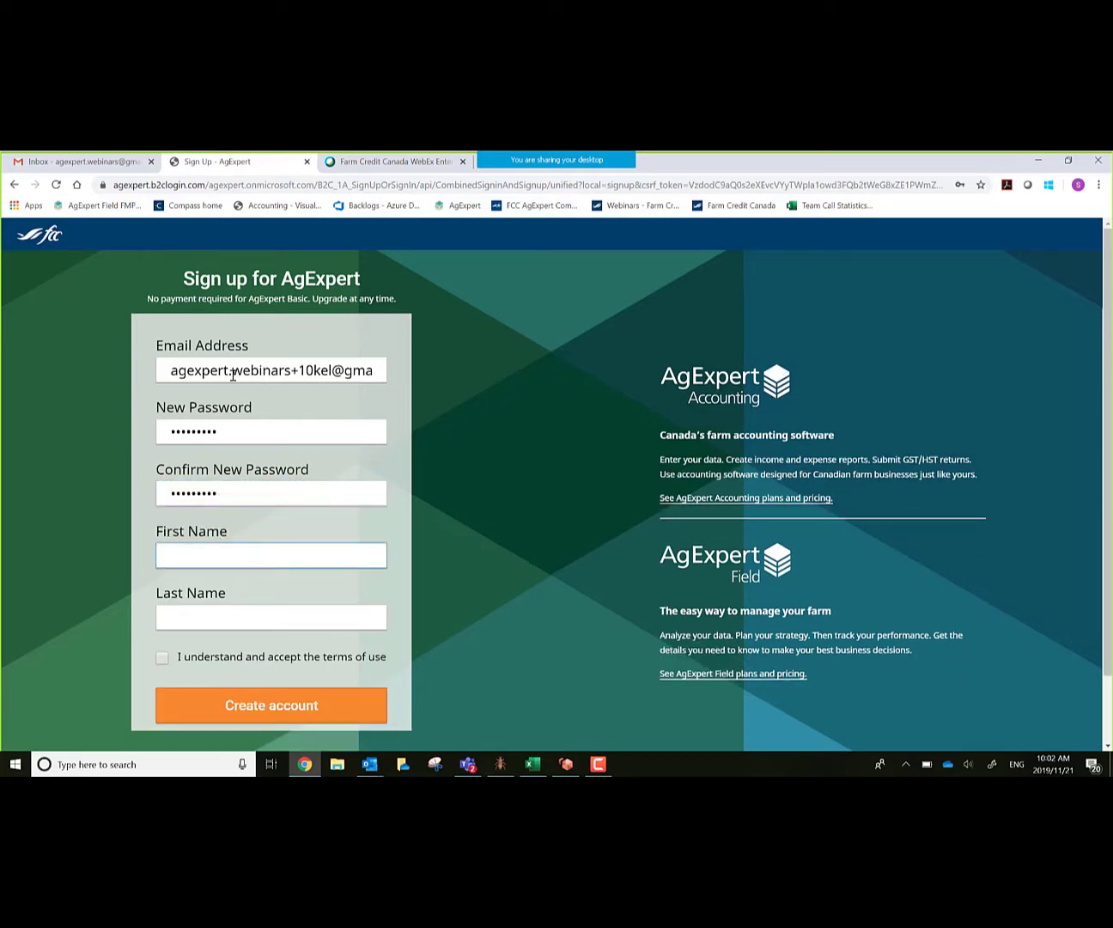
{"action": "key", "text": "Tab"}
{"action": "left_click", "coordinate": [160, 658]}
{"action": "left_click", "coordinate": [161, 658]}
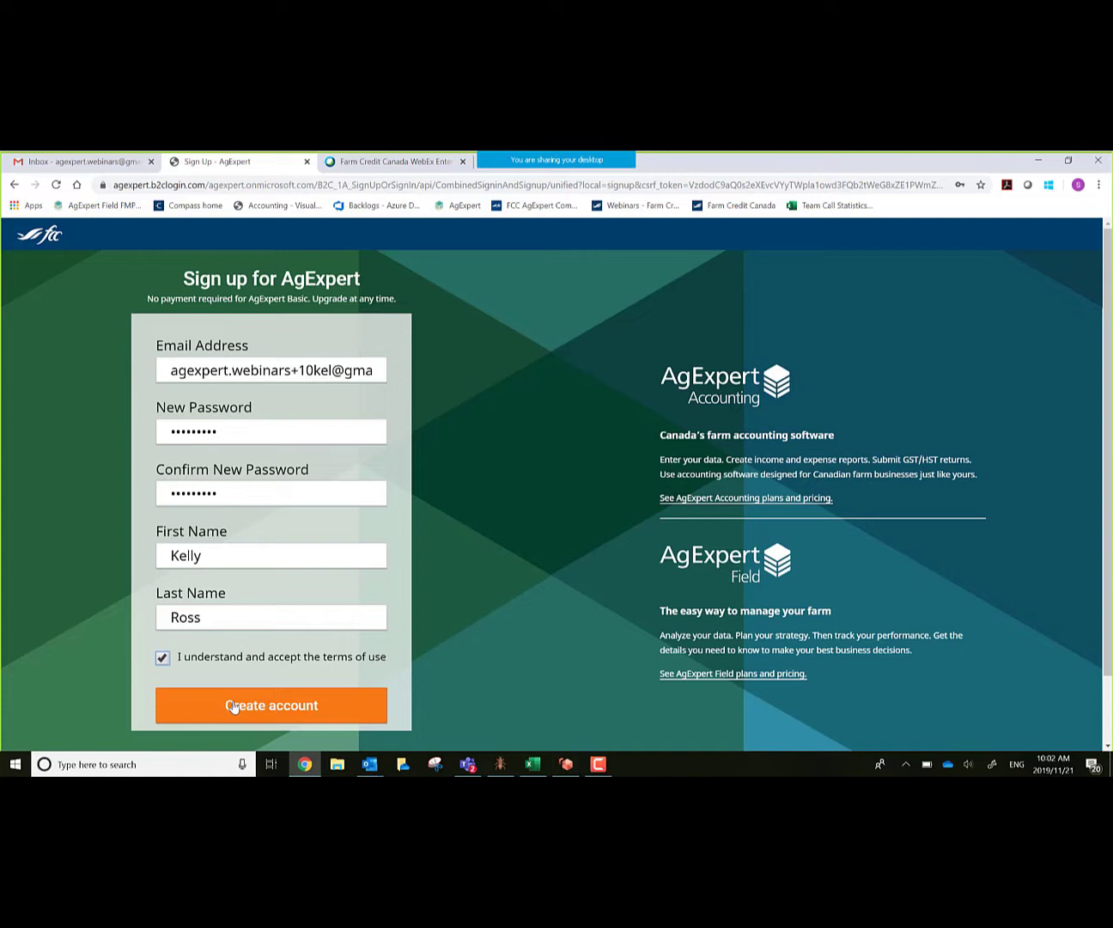
{"action": "left_click", "coordinate": [232, 705]}
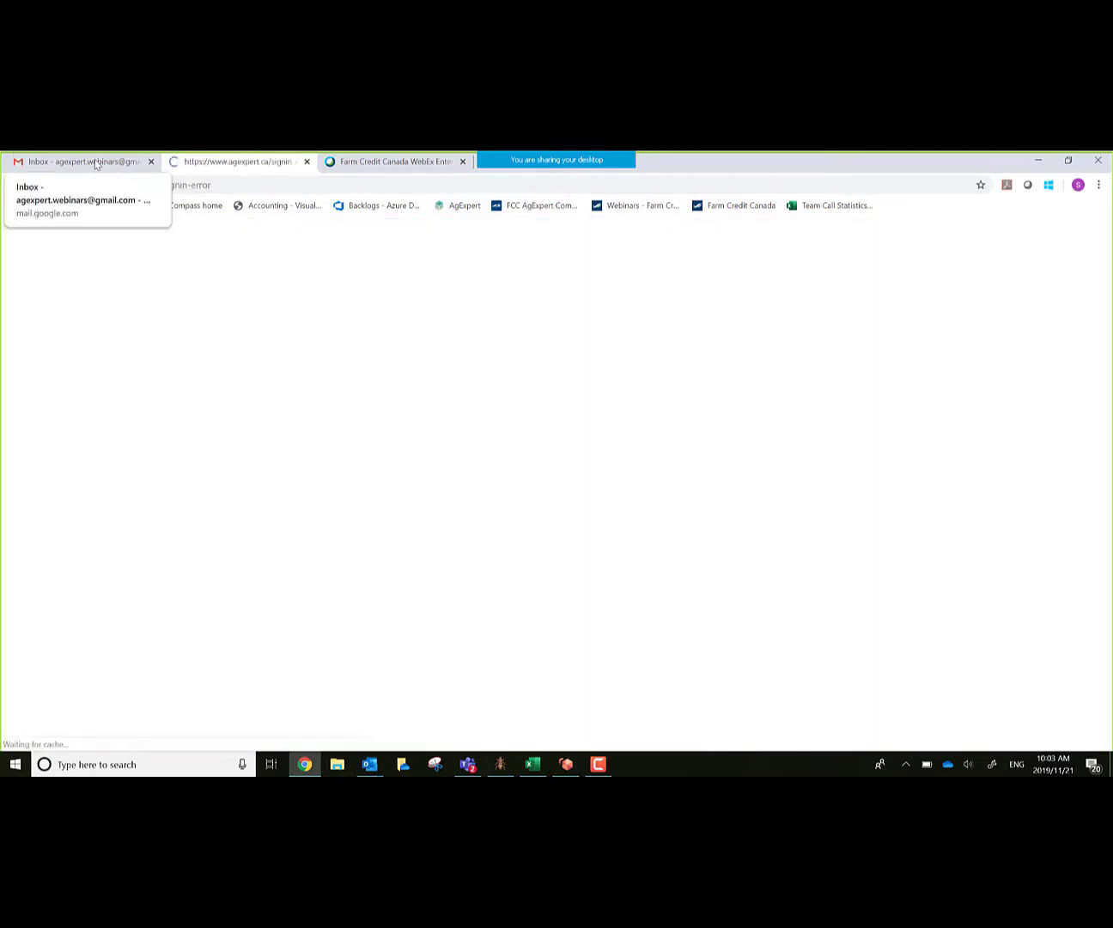
Step: Open the AgExpert Email confirmation message in Gmail and confirm the new account's e-mail address
{"action": "left_click", "coordinate": [94, 162]}
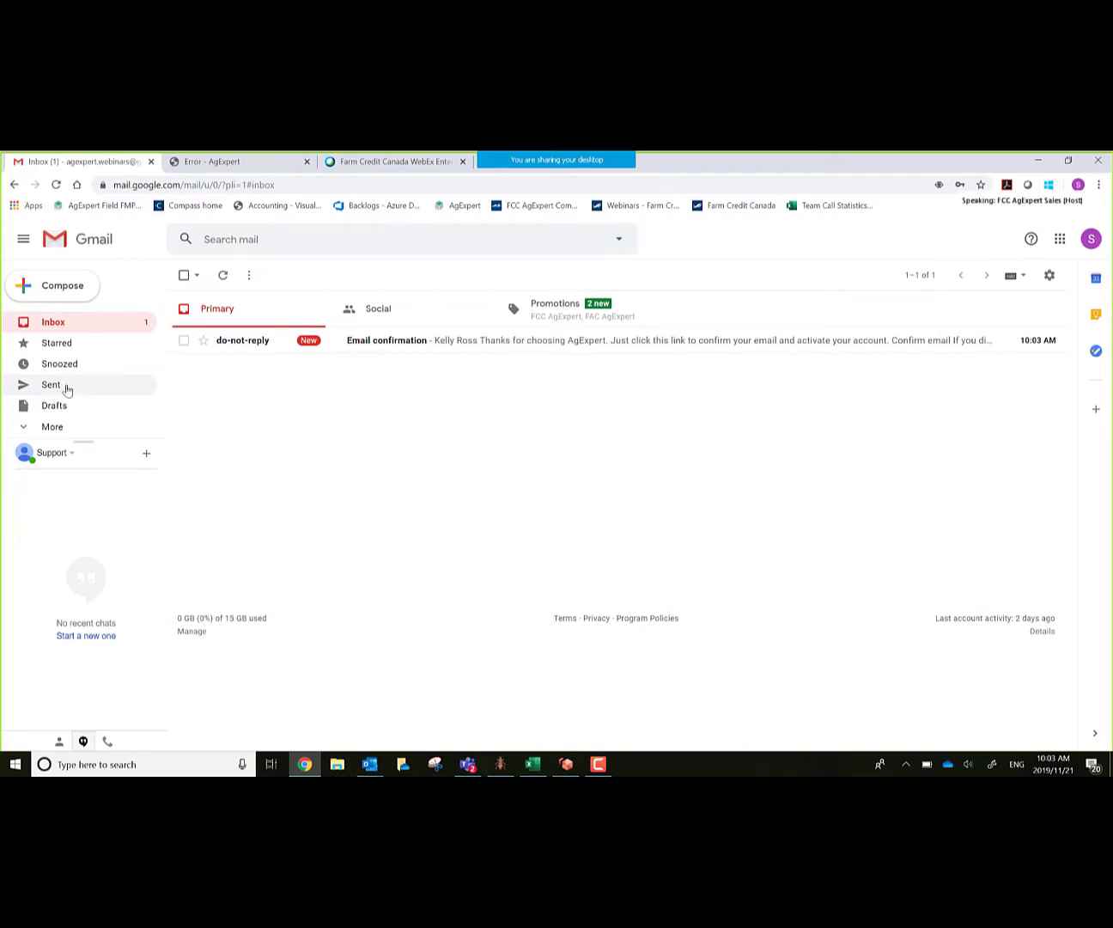
{"action": "left_click", "coordinate": [236, 341]}
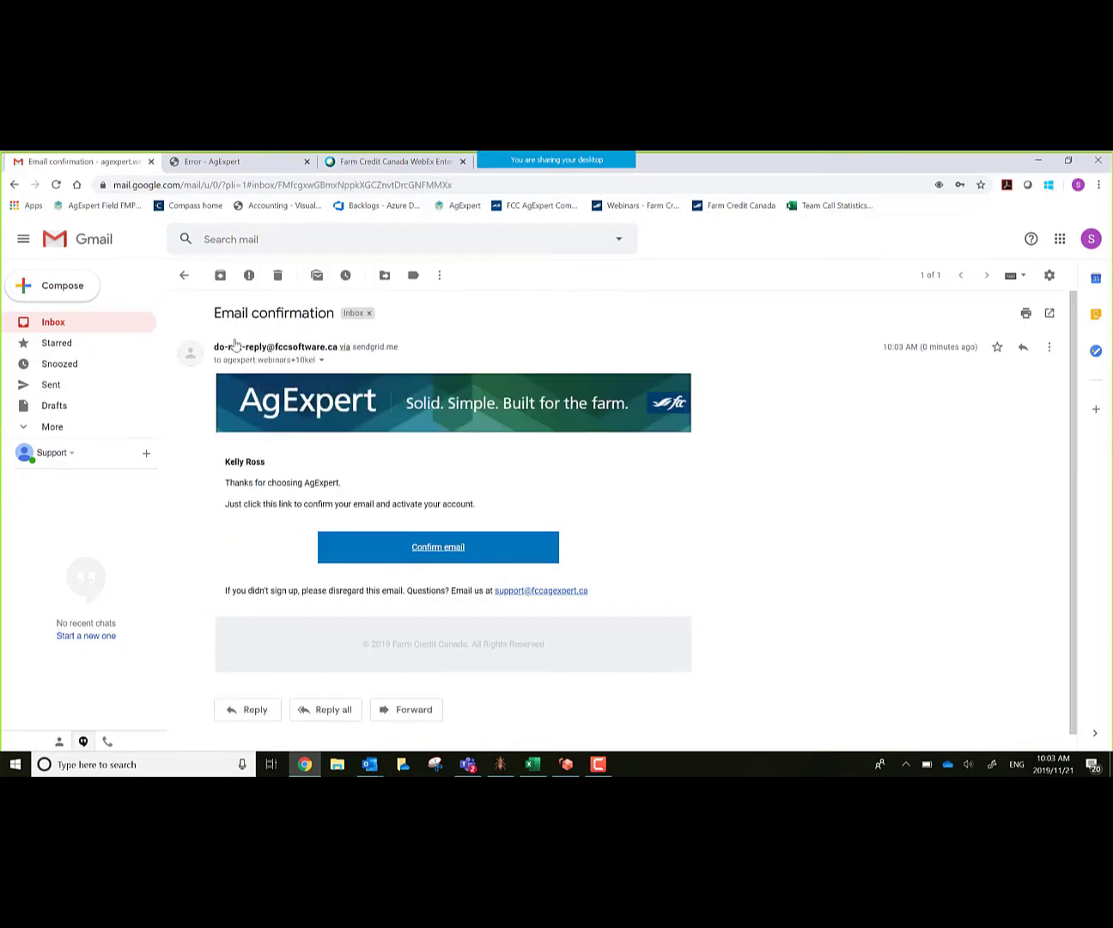
{"action": "left_click", "coordinate": [439, 548]}
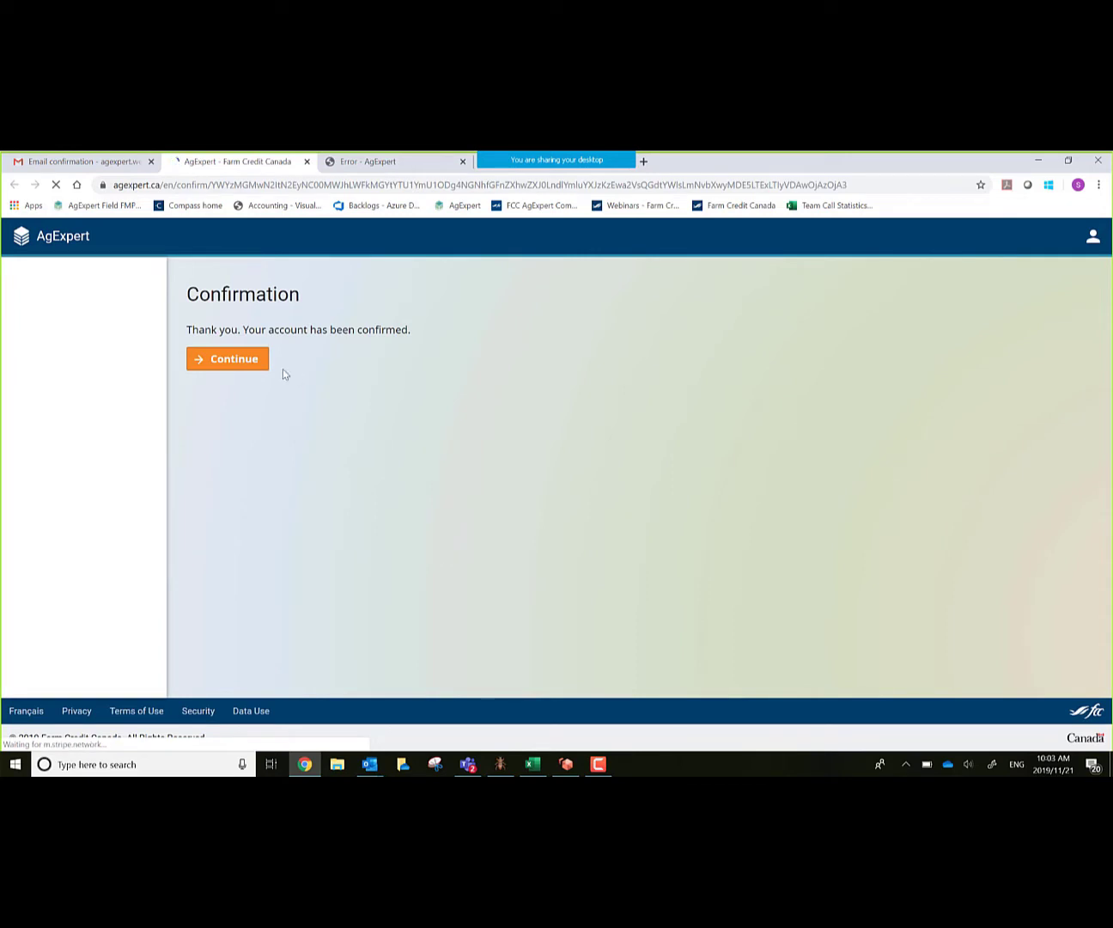
Step: Start a new business with display name 'Ag Ex farms' and enter its street address and city
{"action": "left_click", "coordinate": [248, 359]}
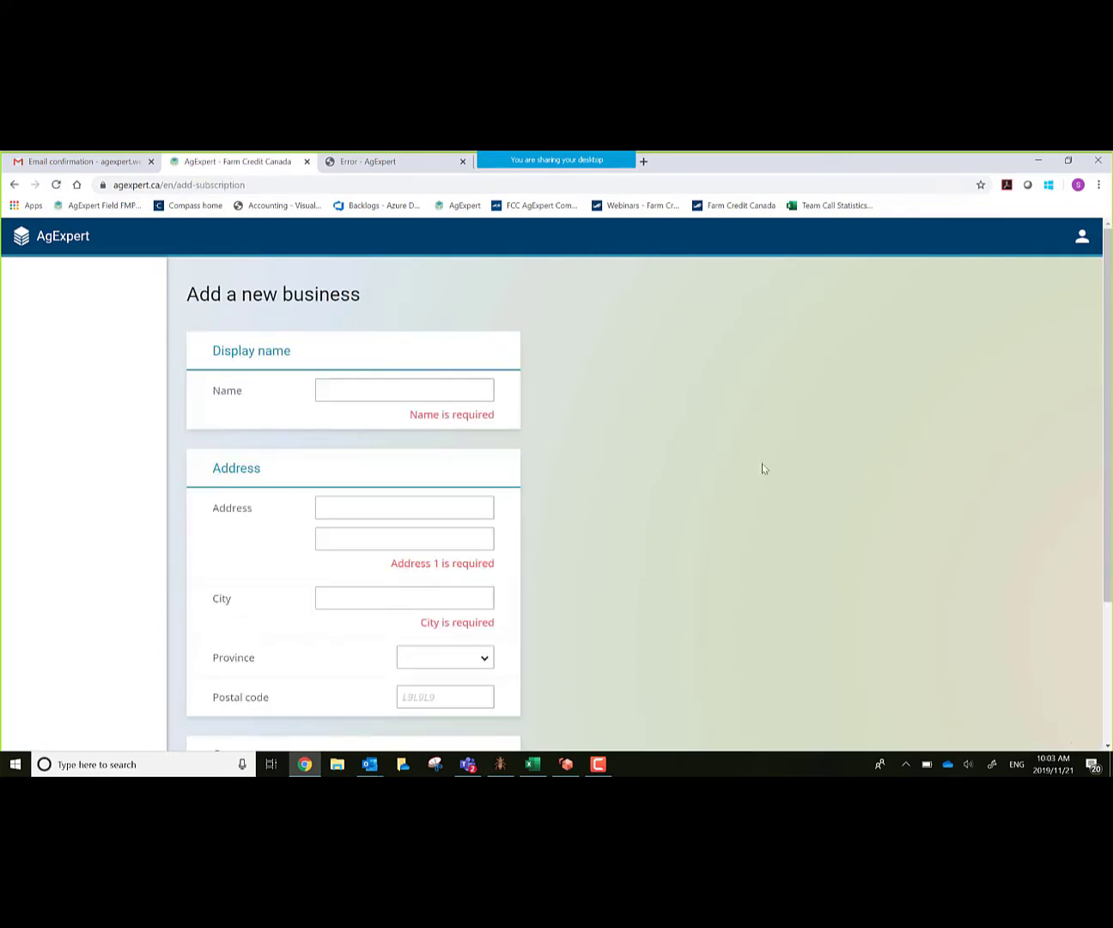
{"action": "scroll", "coordinate": [808, 500], "scroll_direction": "down", "scroll_amount": 1}
{"action": "scroll", "coordinate": [756, 495], "scroll_direction": "down", "scroll_amount": 2}
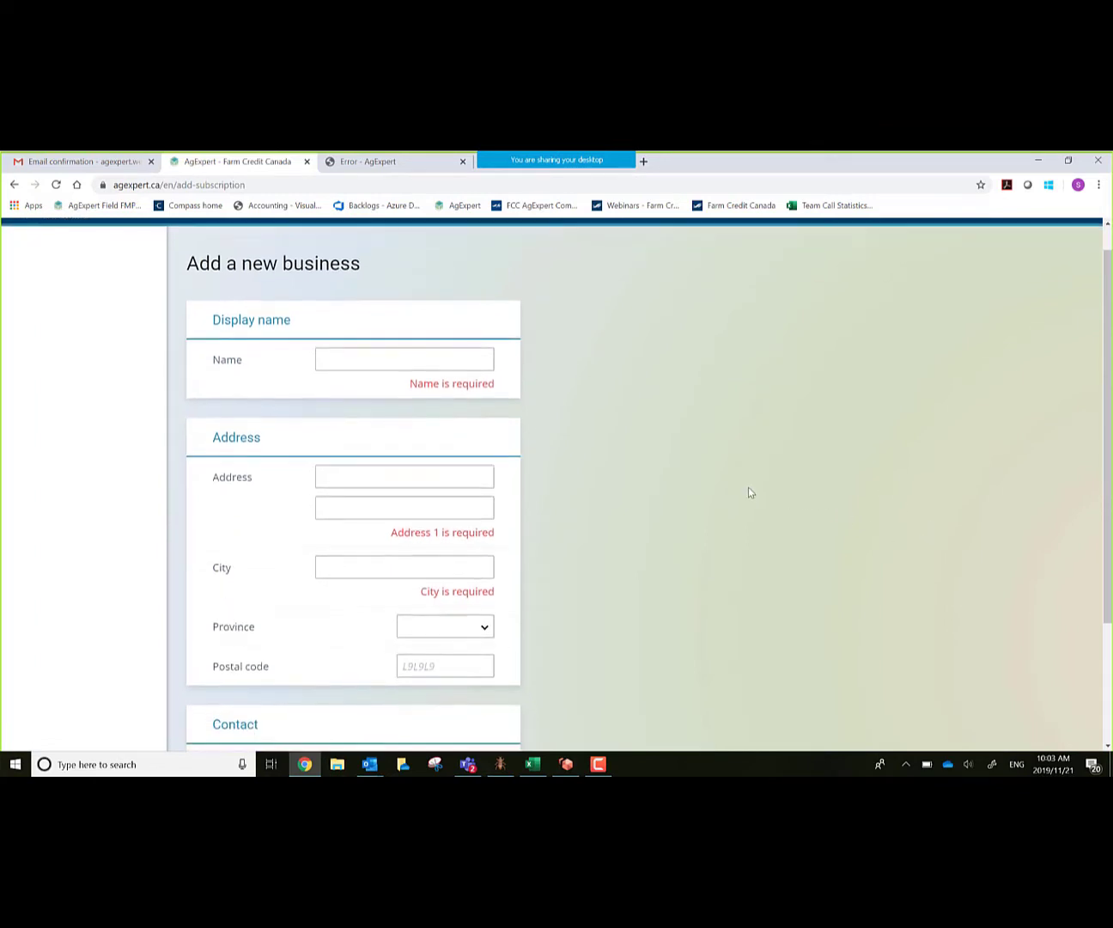
{"action": "left_click", "coordinate": [387, 348]}
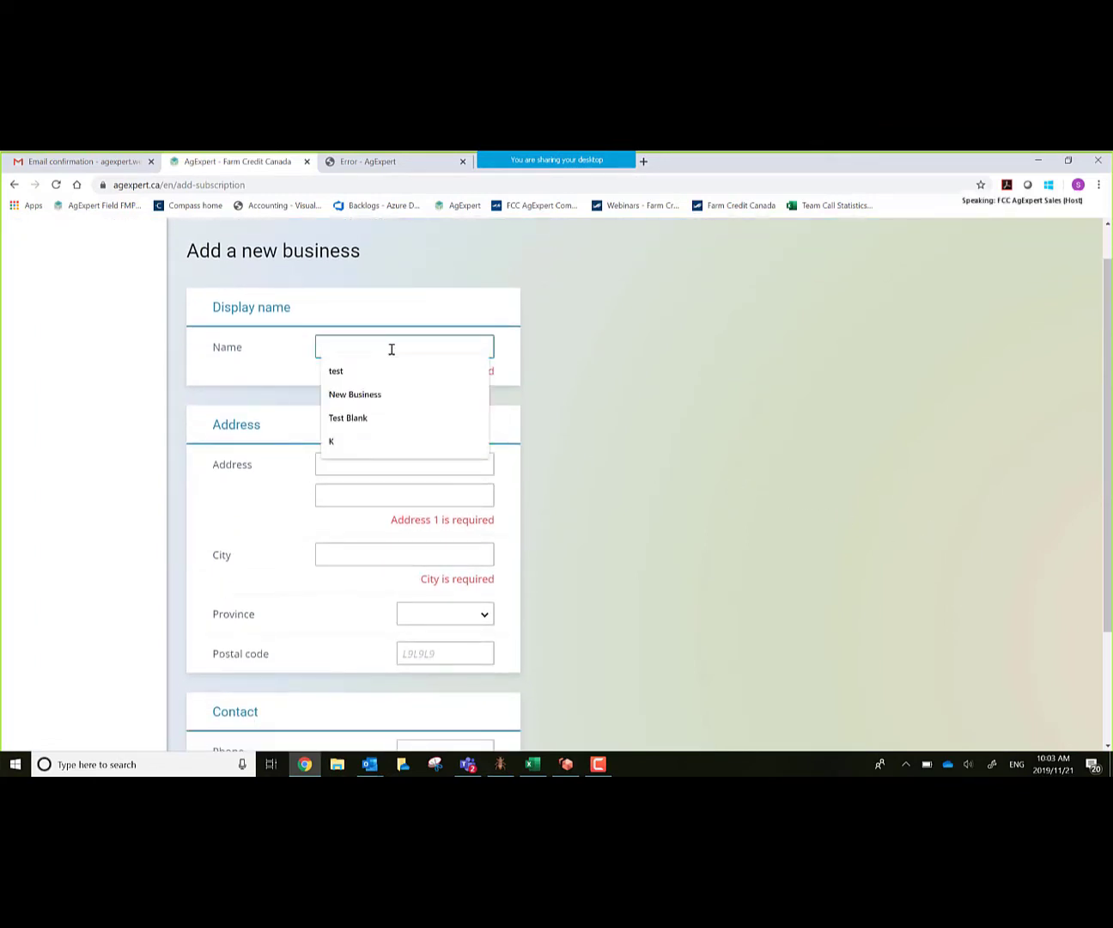
{"action": "type", "text": "A"}
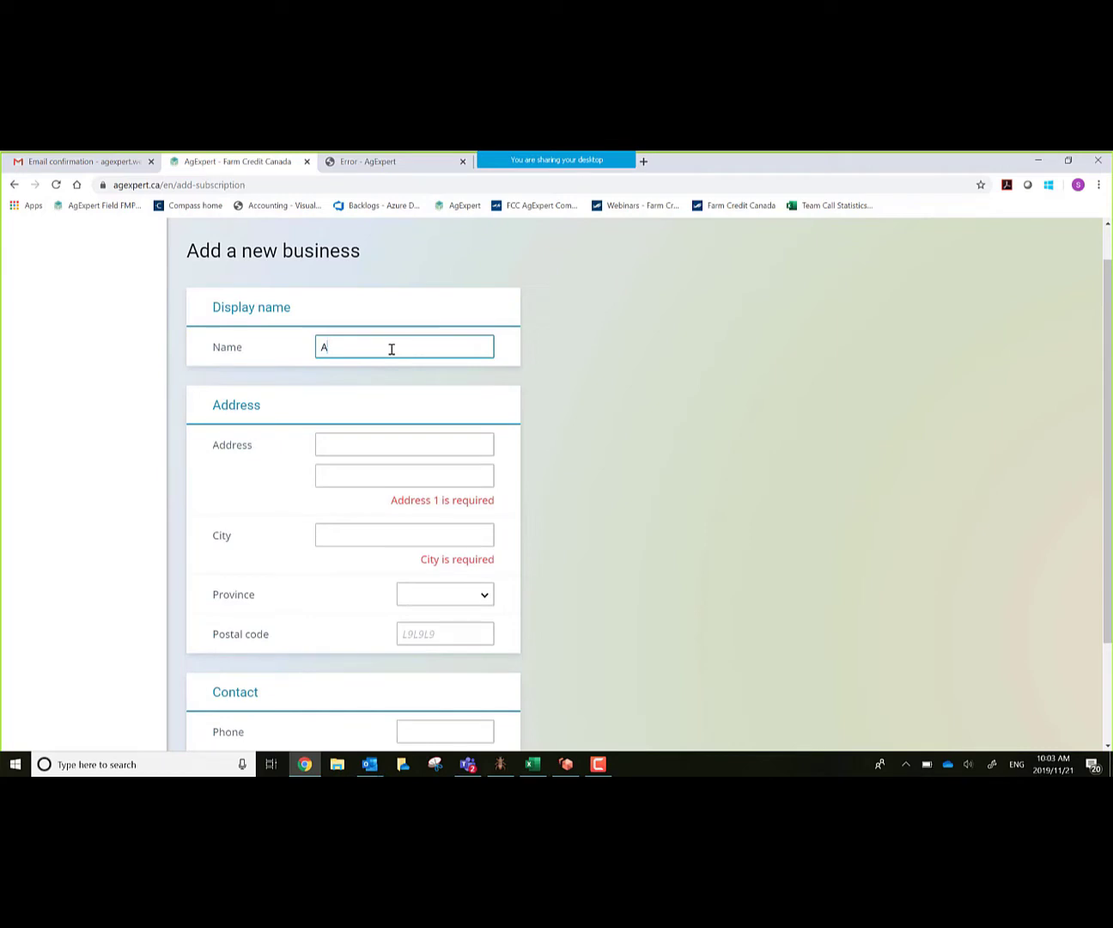
{"action": "type", "text": "g Ex farms"}
{"action": "key", "text": "Tab"}
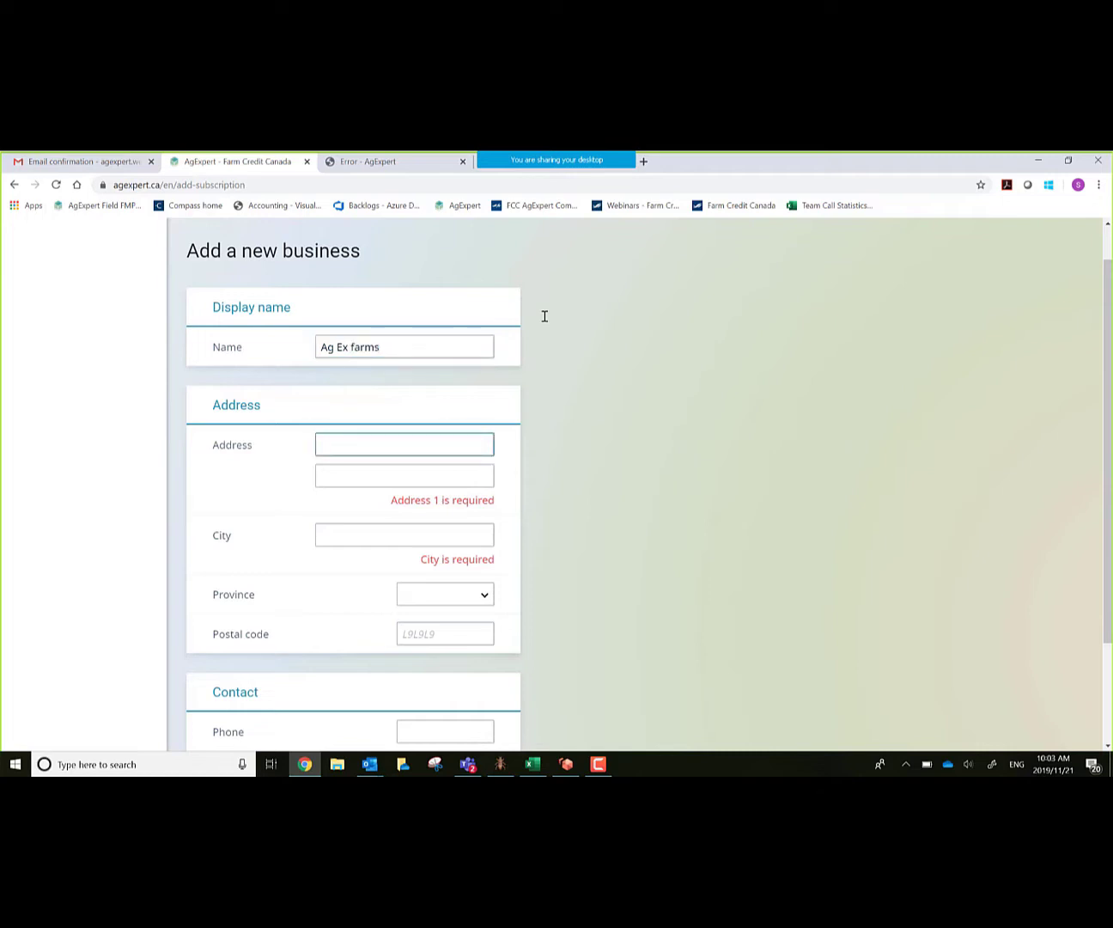
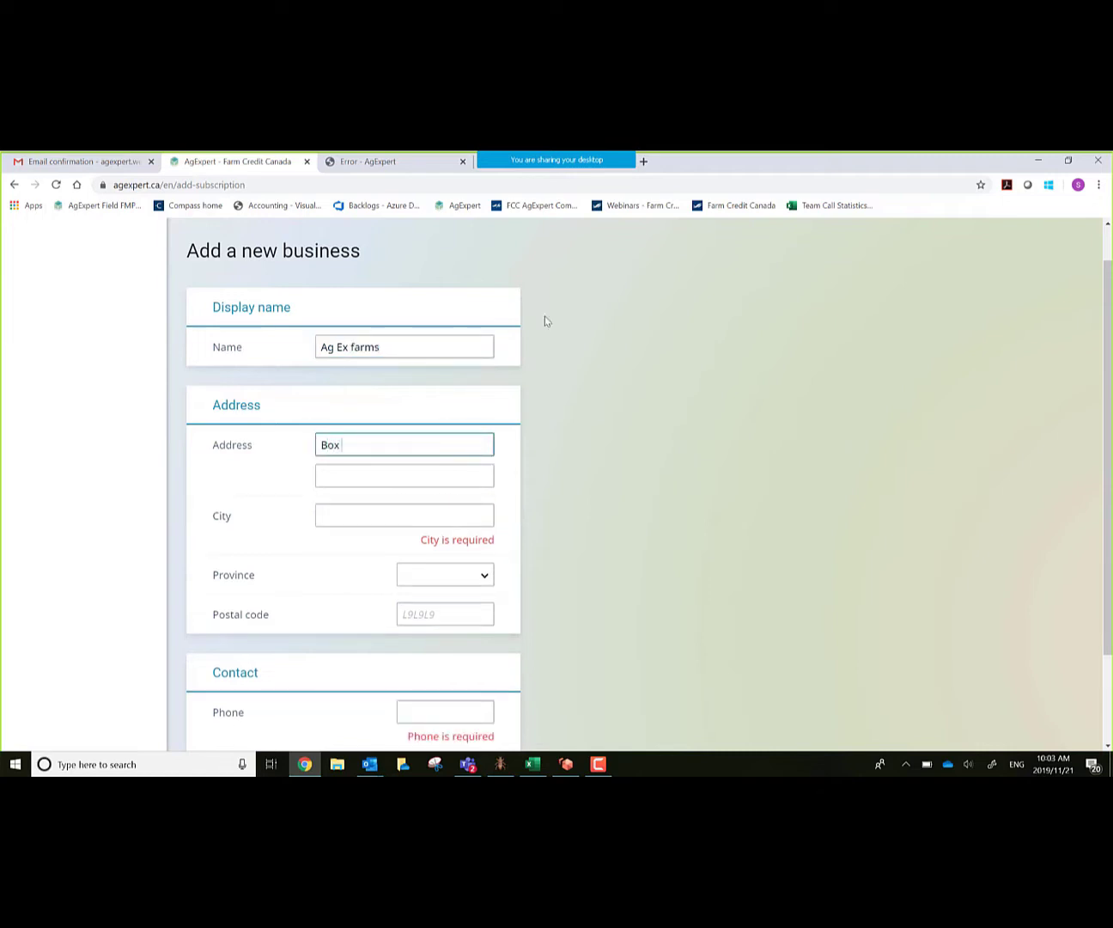
{"action": "key", "text": "Tab"}
{"action": "key", "text": "Tab"}
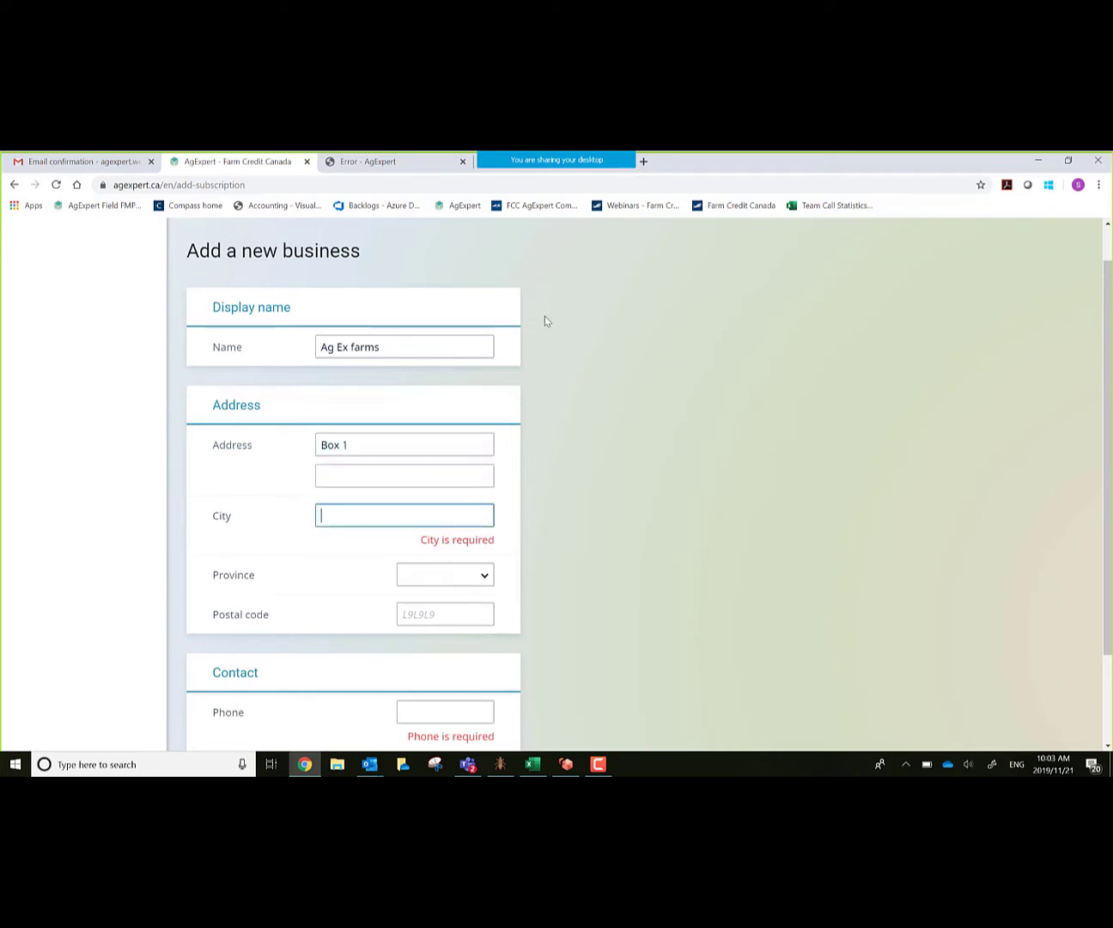
{"action": "type", "text": "Davin"}
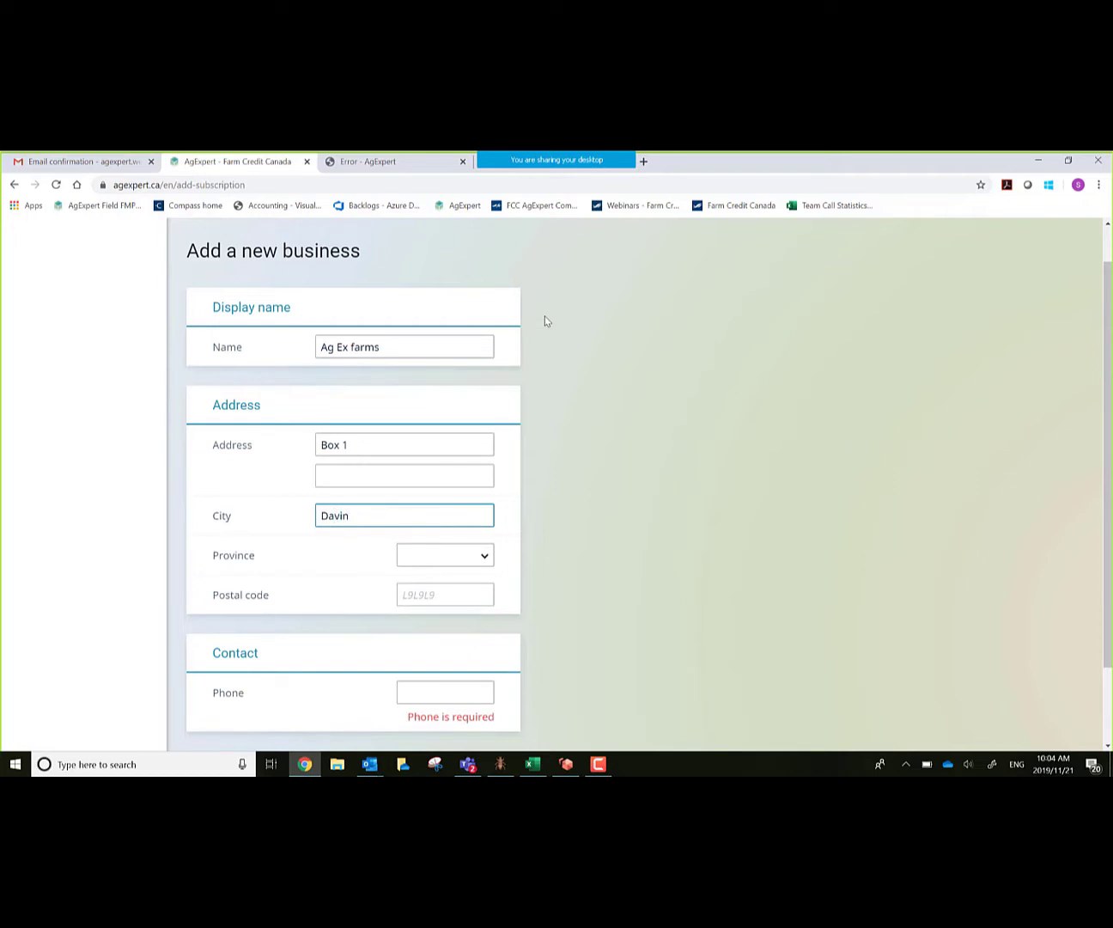
Step: Set the province to Saskatchewan, add the postal code and 10-digit phone number, and save the business
{"action": "key", "text": "Tab"}
{"action": "key", "text": "s"}
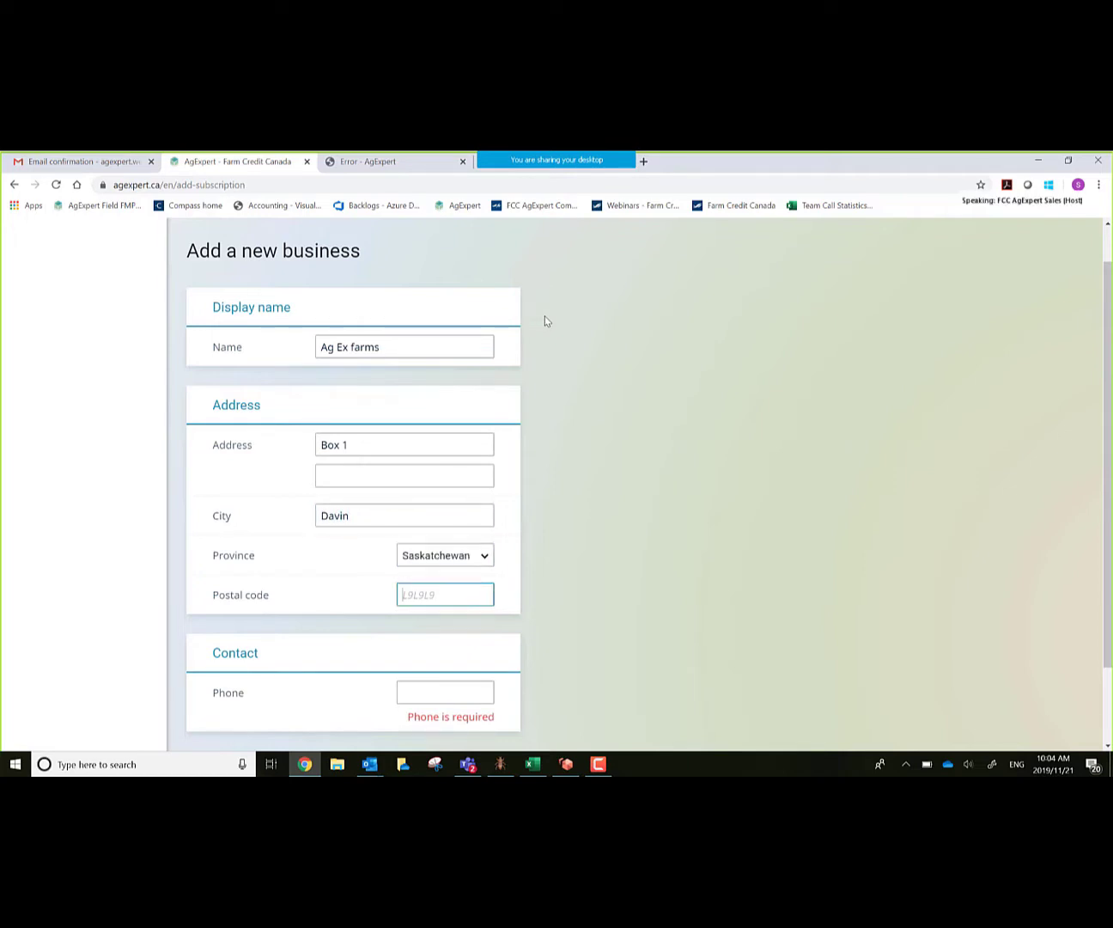
{"action": "type", "text": "S0"}
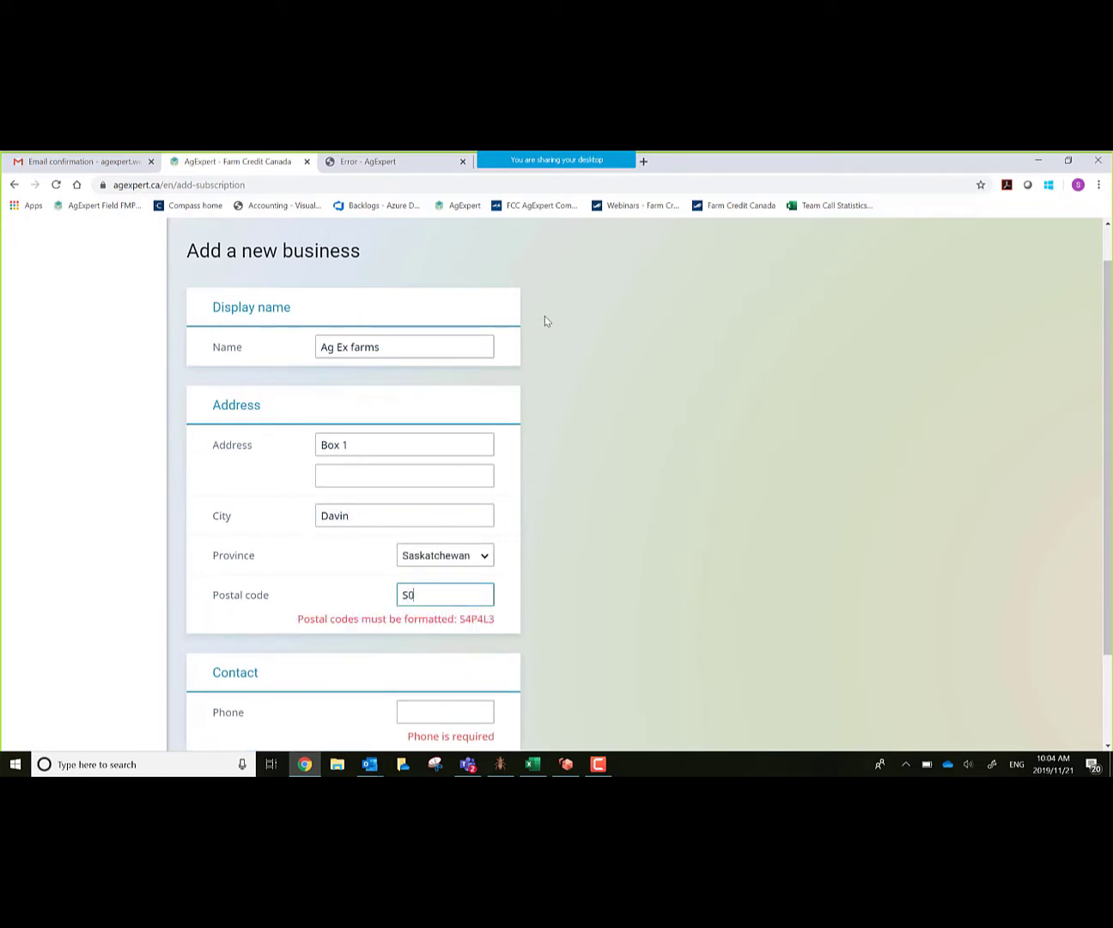
{"action": "type", "text": "G4G0"}
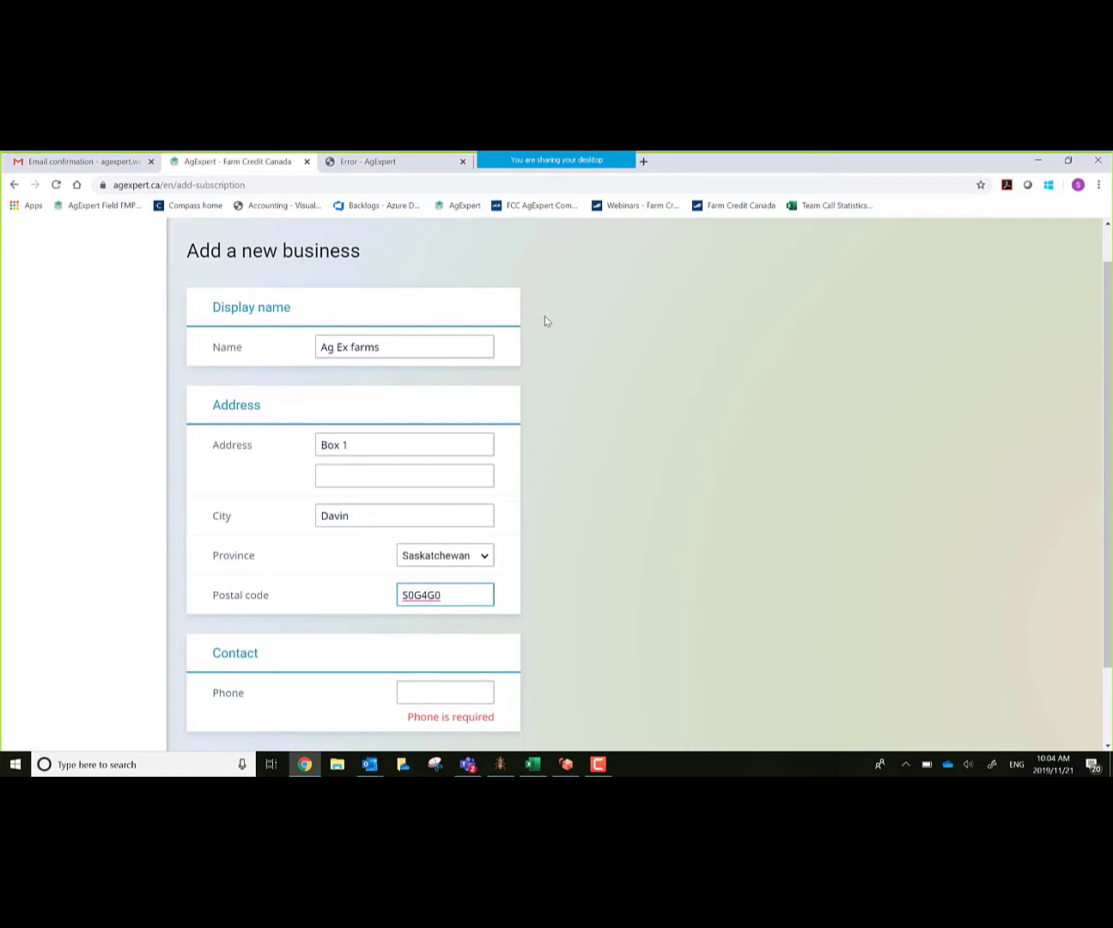
{"action": "key", "text": "Tab"}
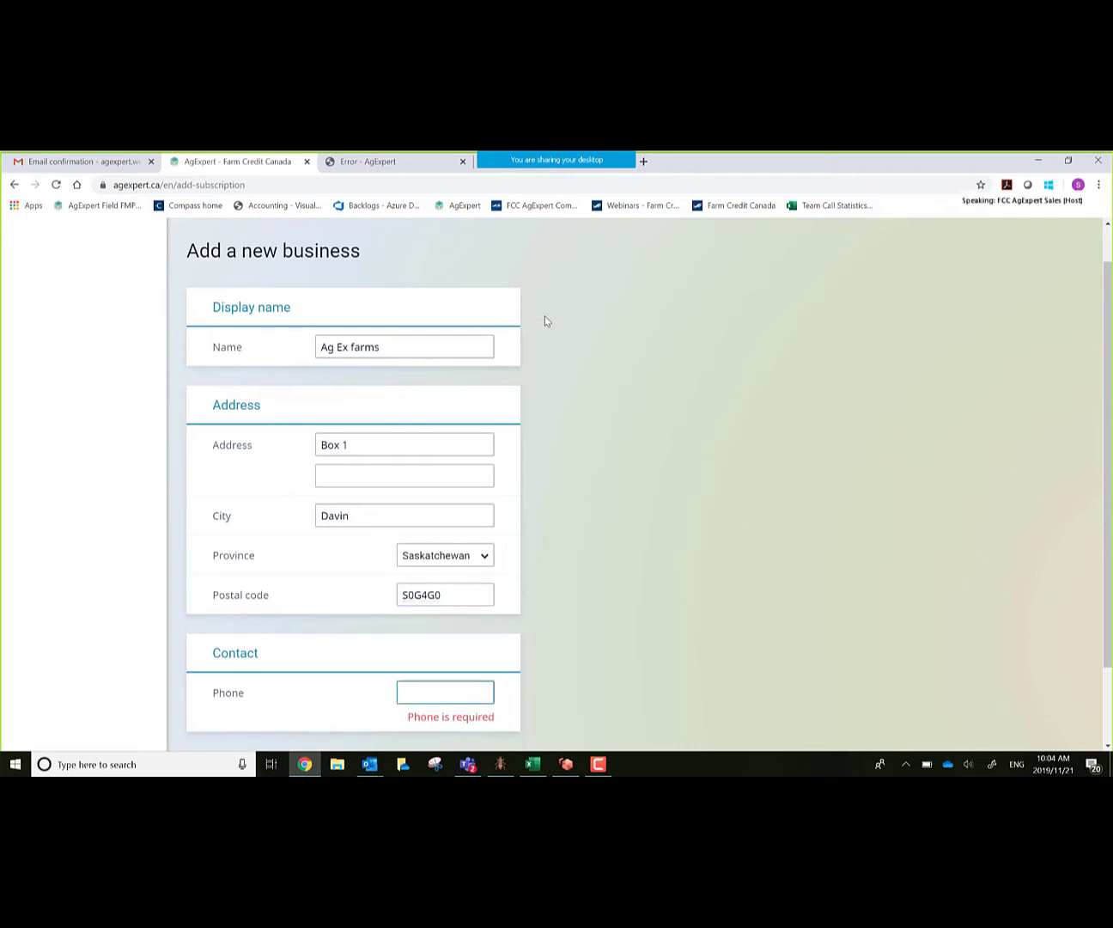
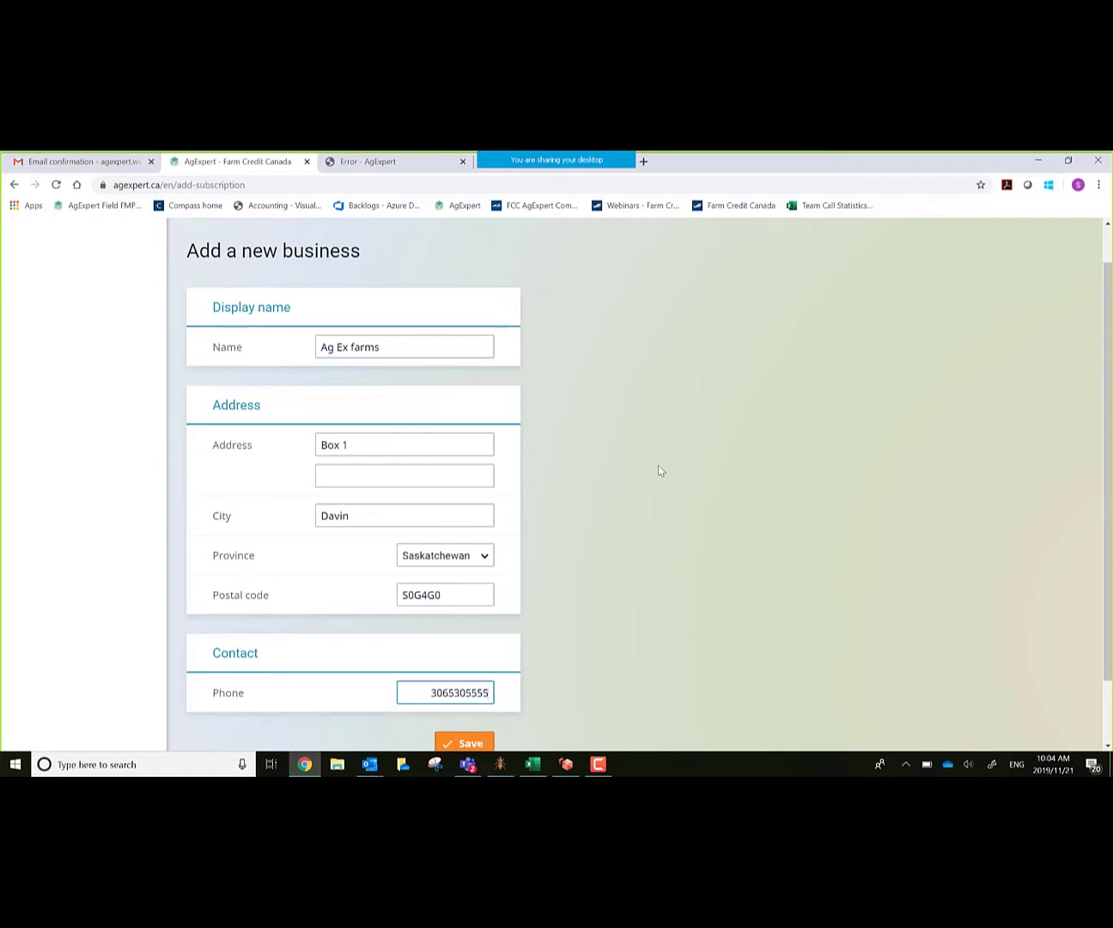
{"action": "scroll", "coordinate": [631, 525], "scroll_direction": "down", "scroll_amount": 3}
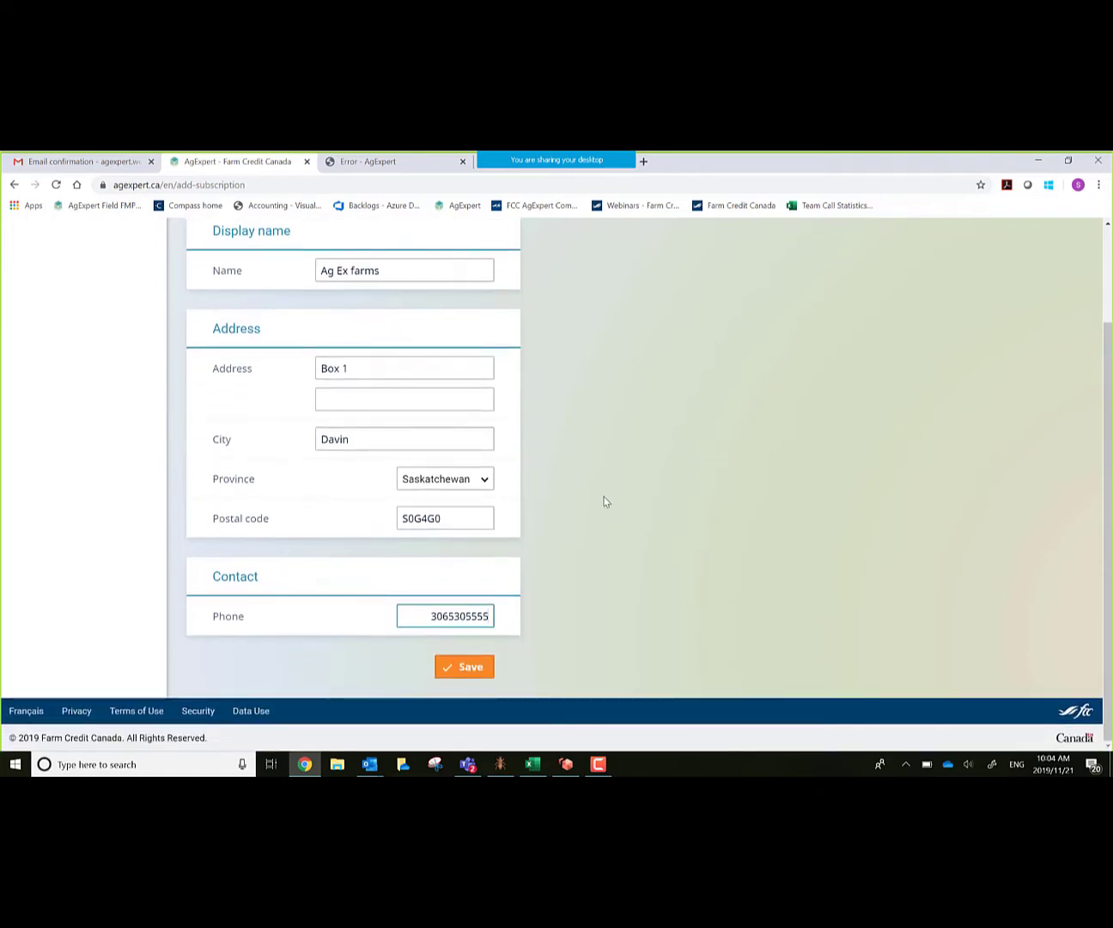
{"action": "left_click", "coordinate": [465, 667]}
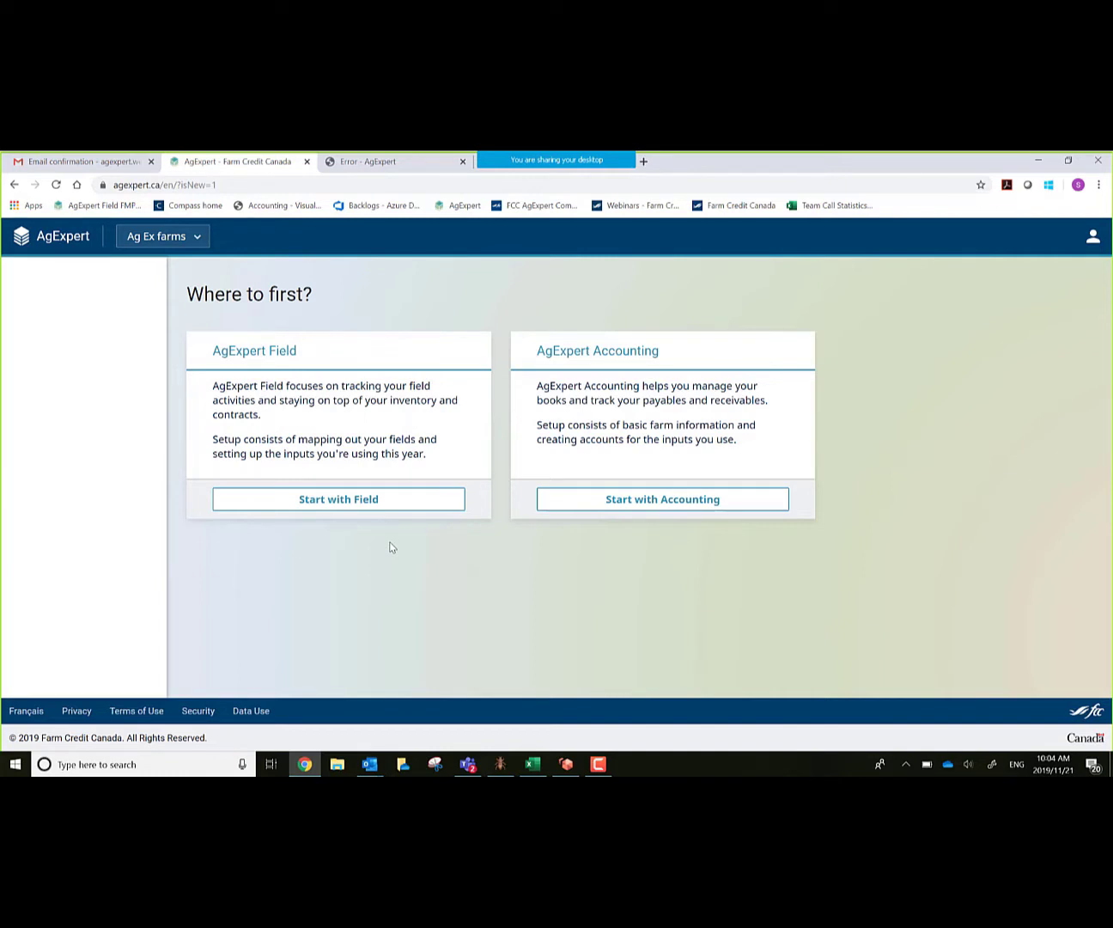
Step: Begin the Accounting setup as a fresh start, without migrating any existing data
{"action": "left_click", "coordinate": [652, 502]}
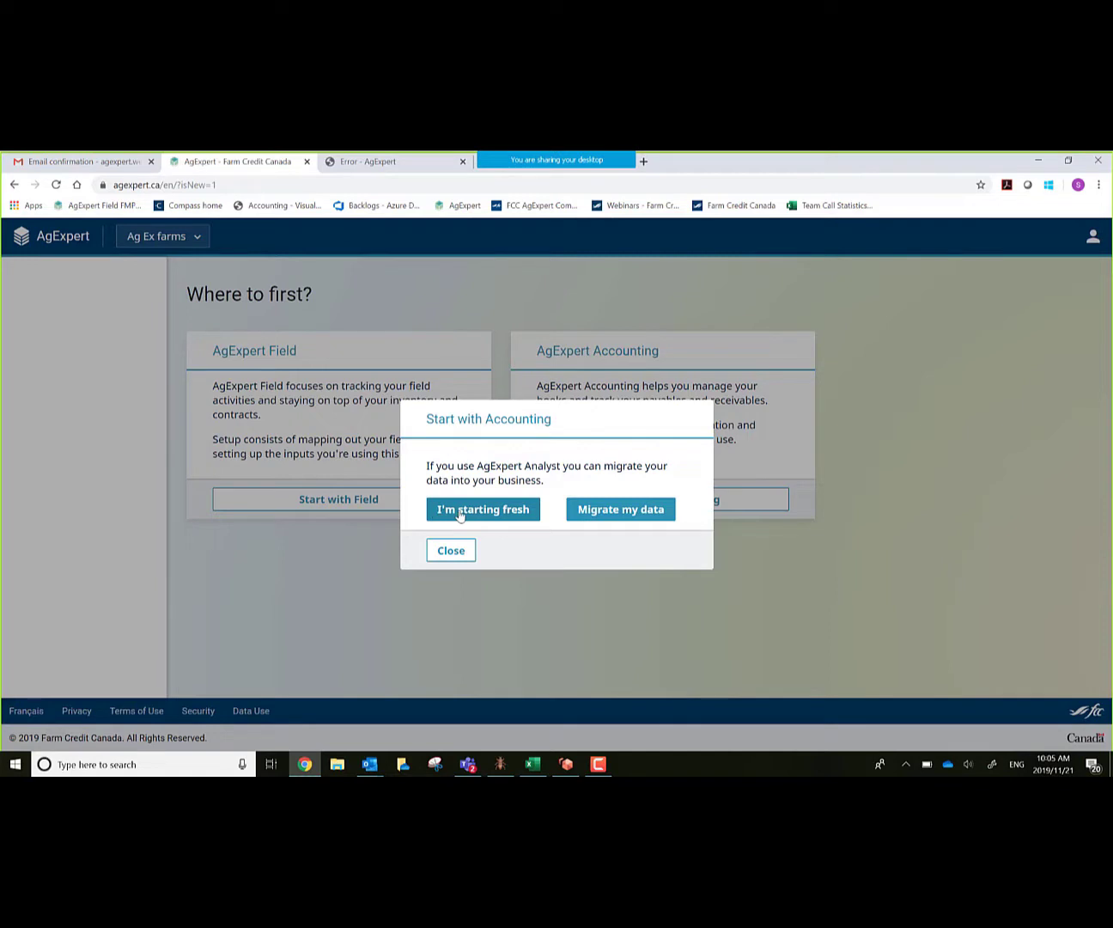
{"action": "left_click", "coordinate": [461, 513]}
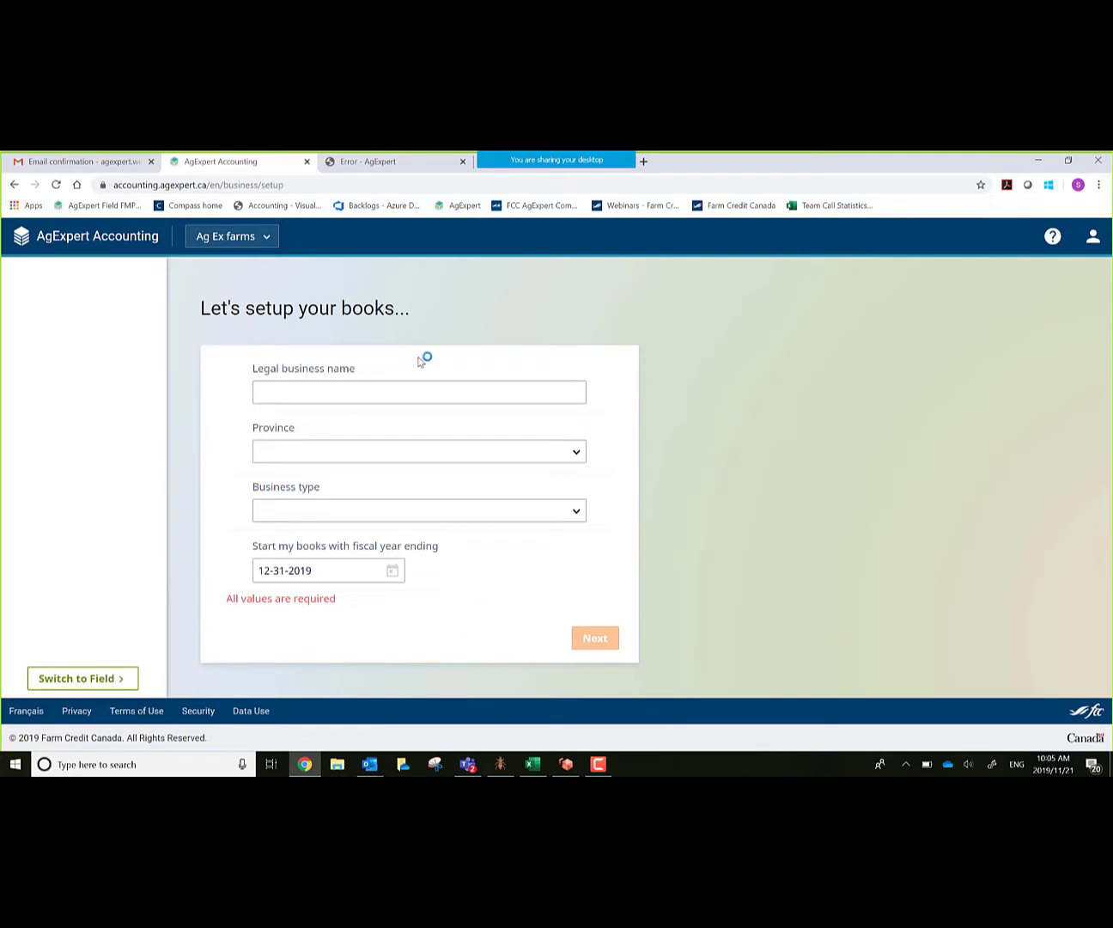
Step: Enter legal name 'Ag Ex Farms', province Saskatchewan, Sole proprietor, year end 12-31-2019, and continue
{"action": "left_click", "coordinate": [329, 390]}
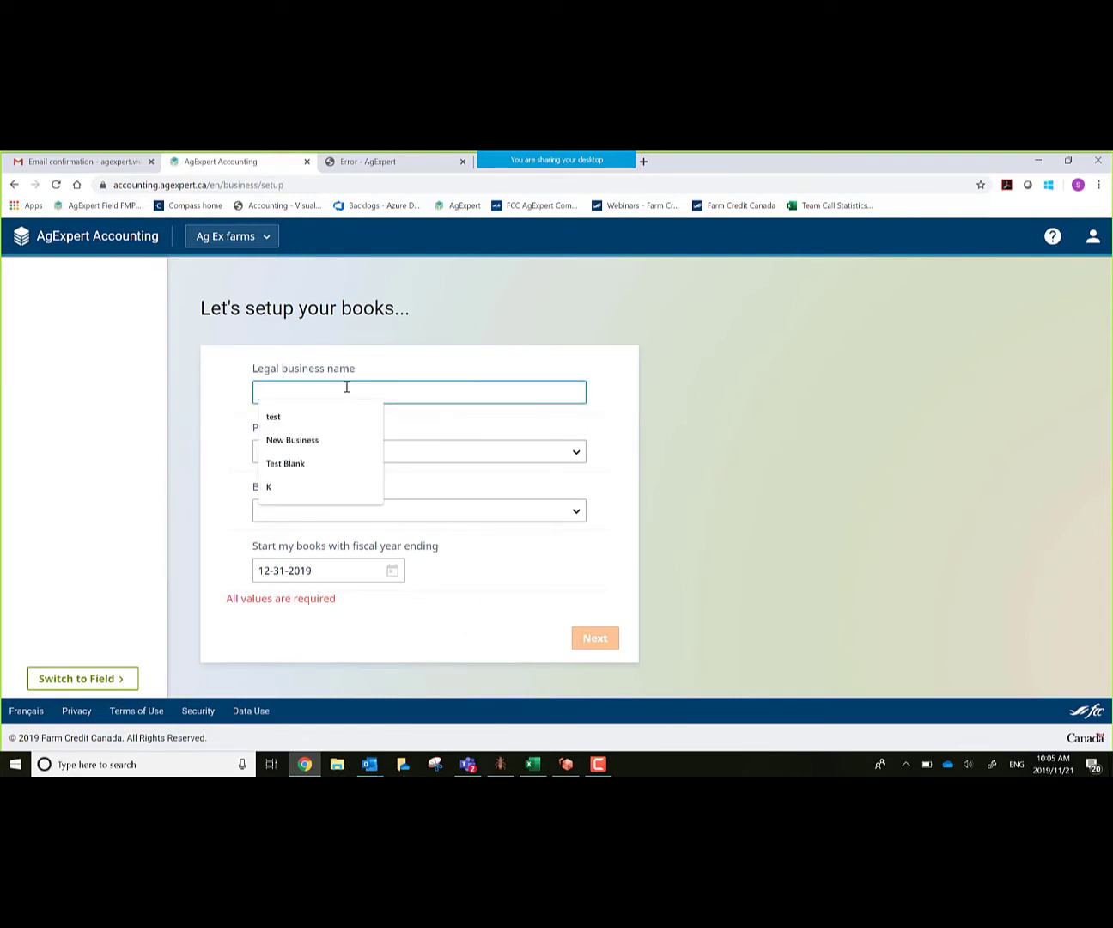
{"action": "type", "text": "Ag Ex"}
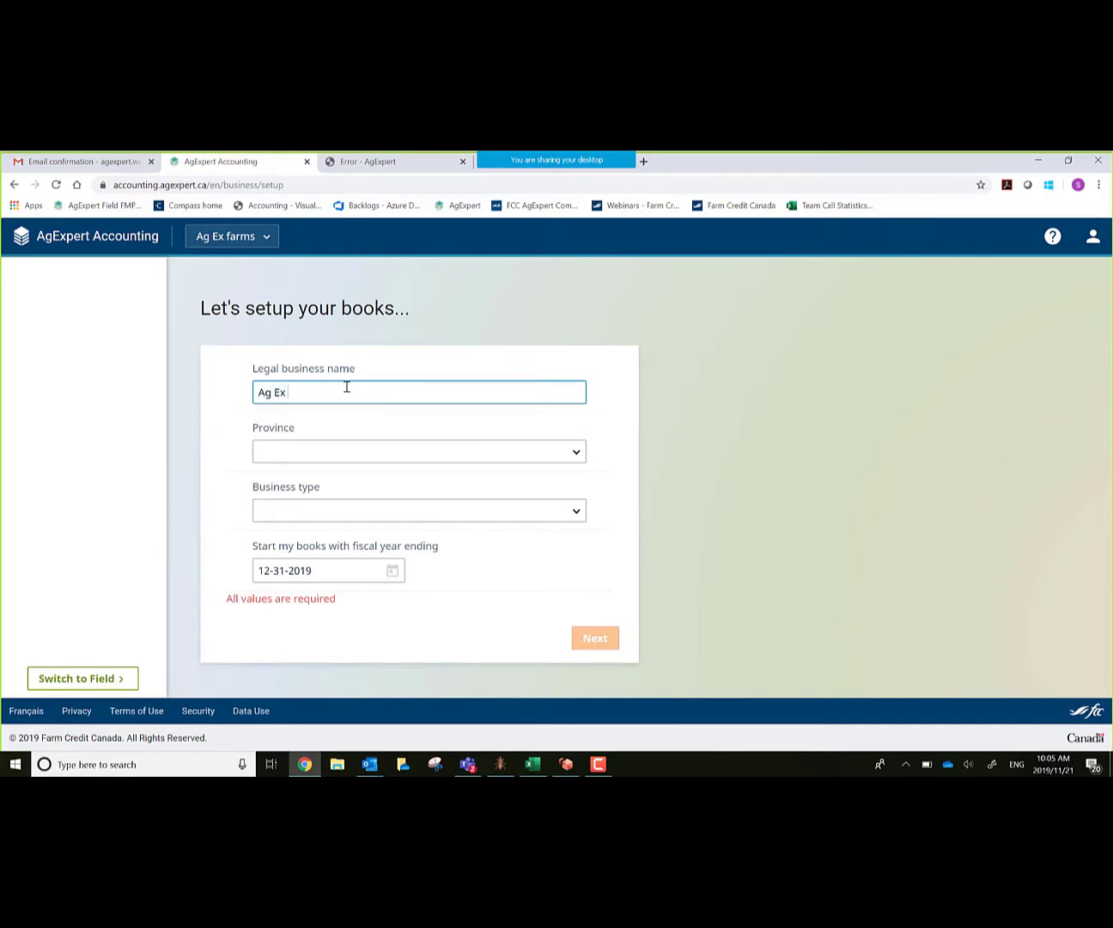
{"action": "type", "text": " Farms"}
{"action": "key", "text": "Tab"}
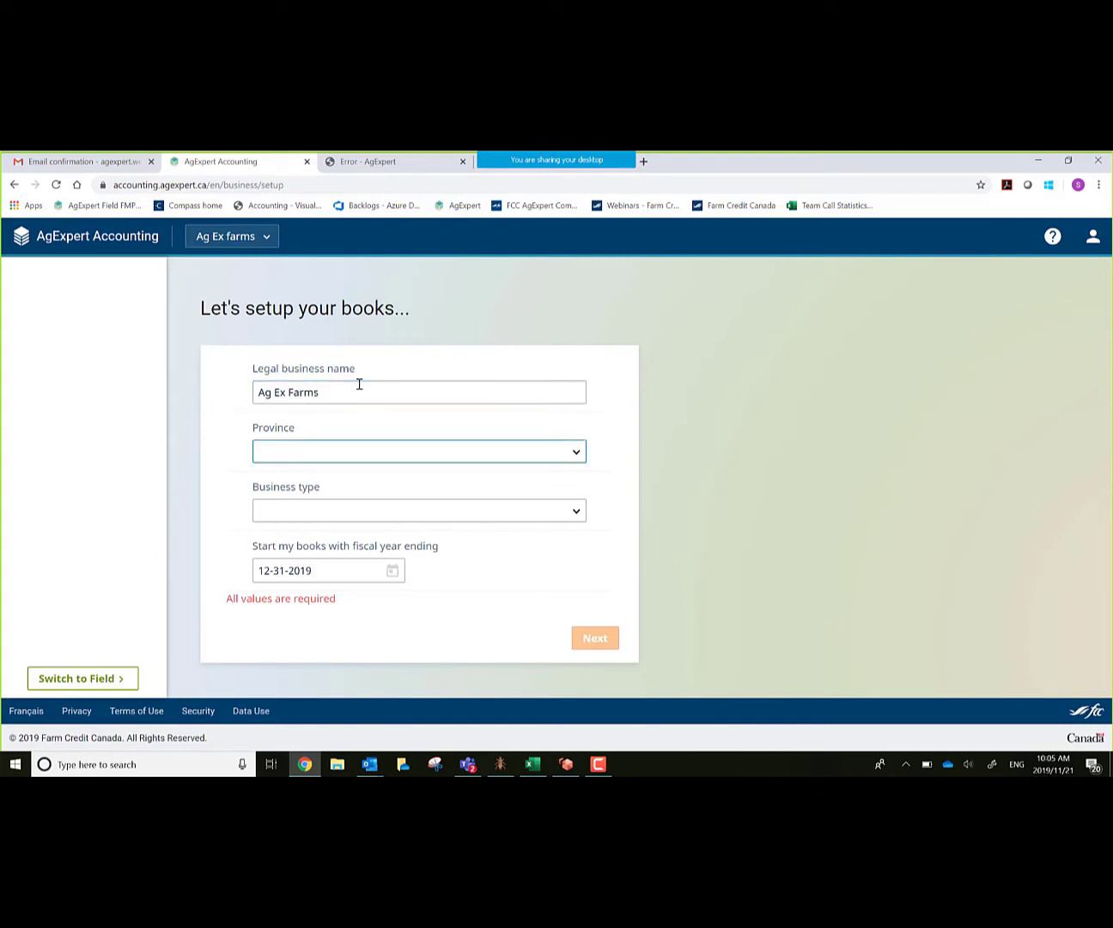
{"action": "key", "text": "s"}
{"action": "key", "text": "Tab"}
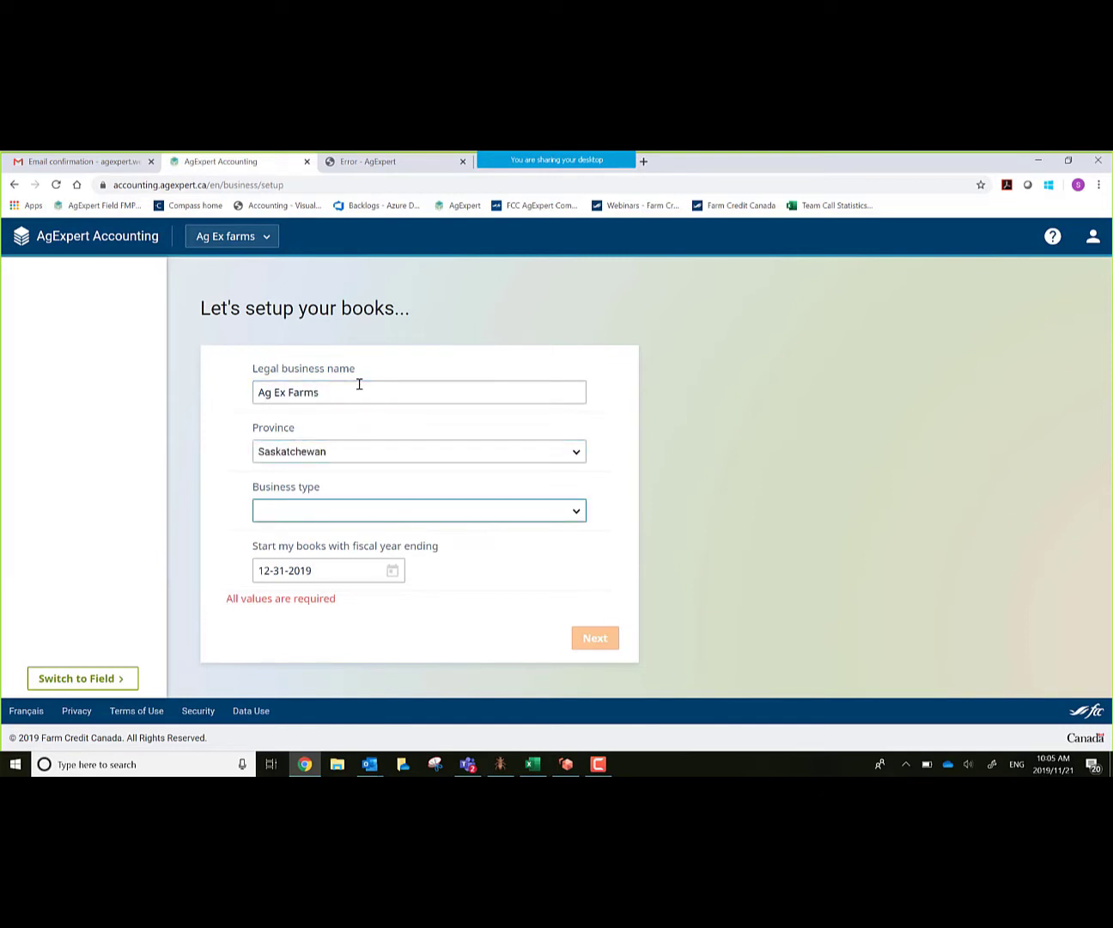
{"action": "key", "text": "s"}
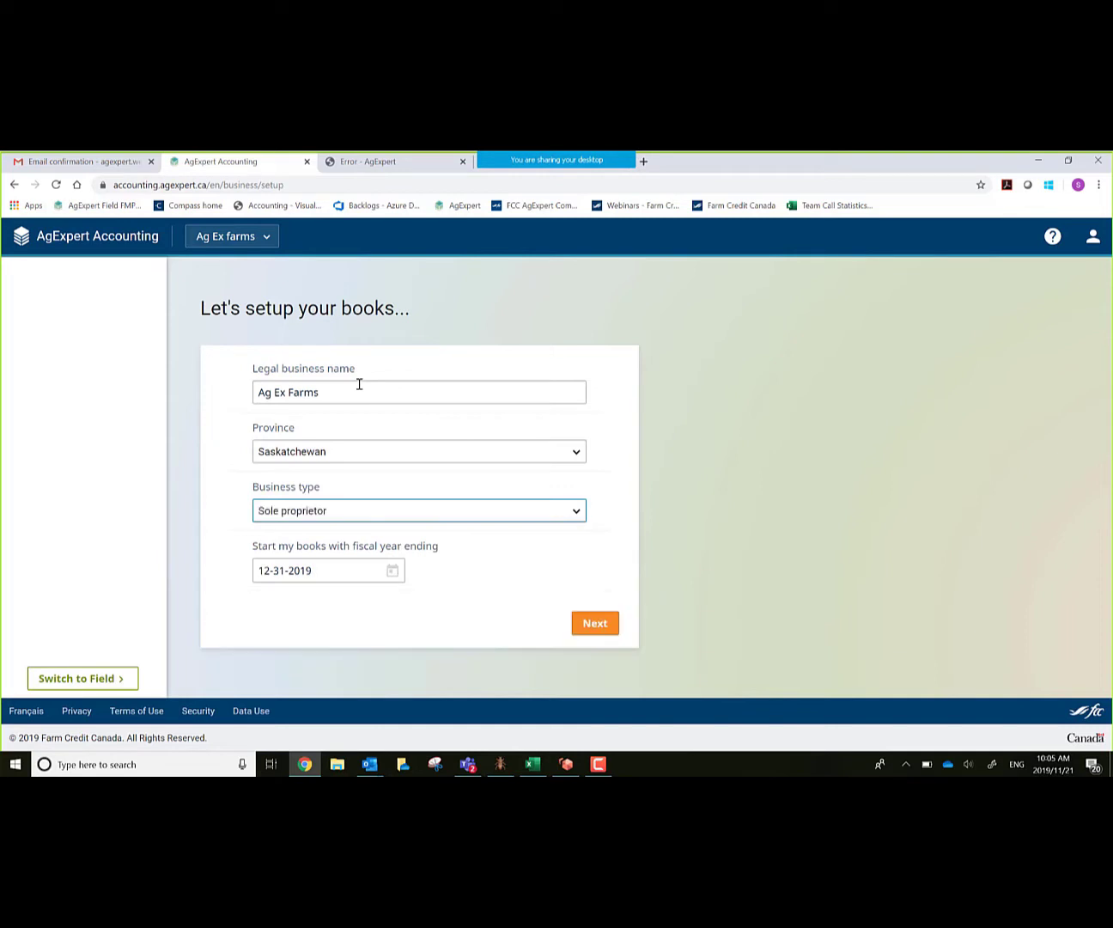
{"action": "key", "text": "Tab"}
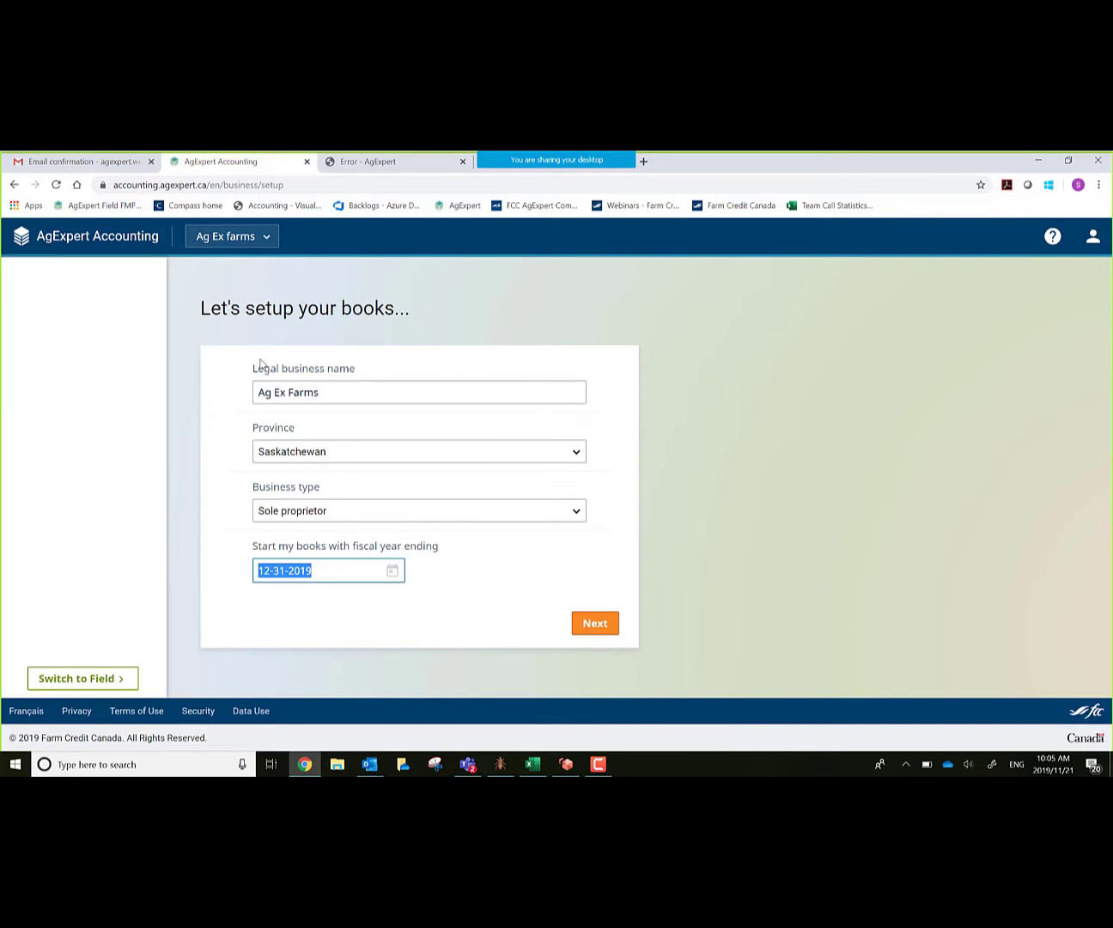
{"action": "left_click", "coordinate": [600, 624]}
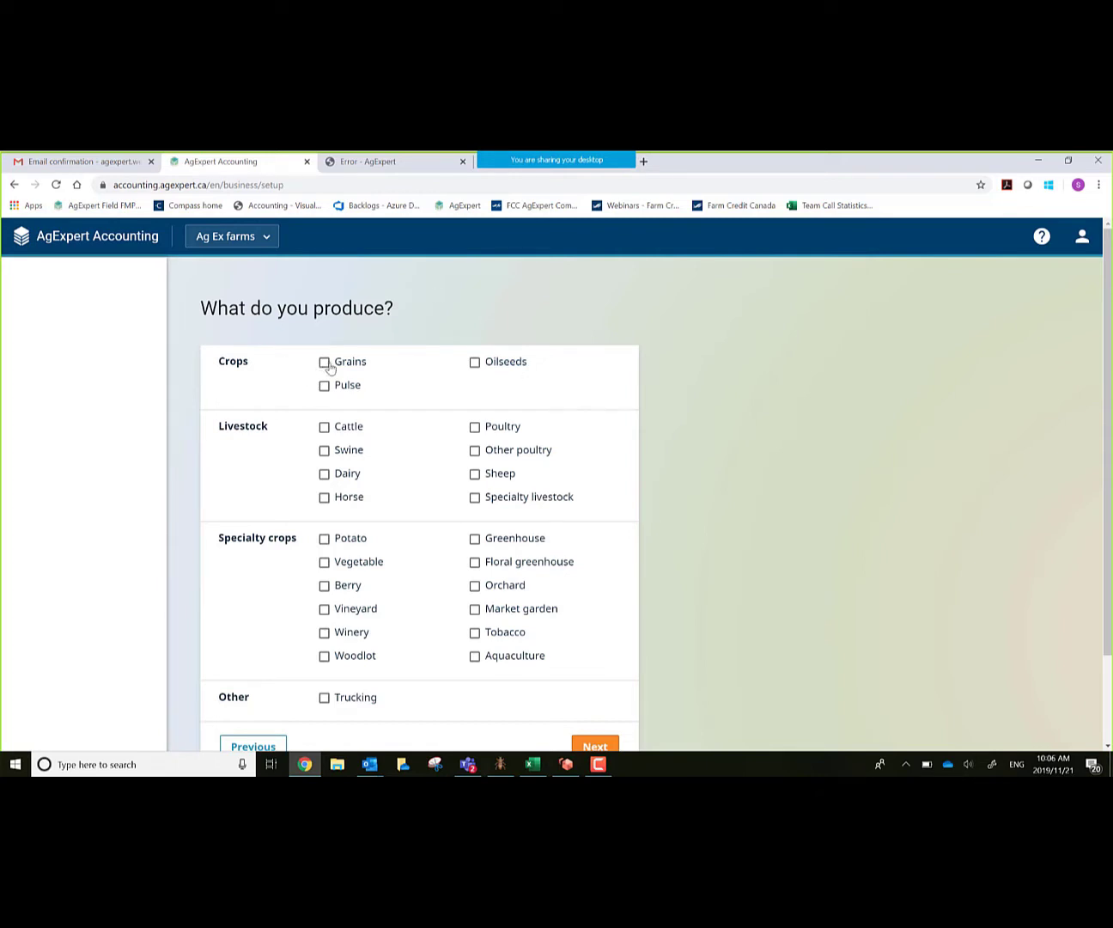
Step: Mark Grains and Hard Red Spring wheat as the farm's production, then start using AgExpert
{"action": "left_click", "coordinate": [325, 365]}
{"action": "scroll", "coordinate": [737, 478], "scroll_direction": "down", "scroll_amount": 2}
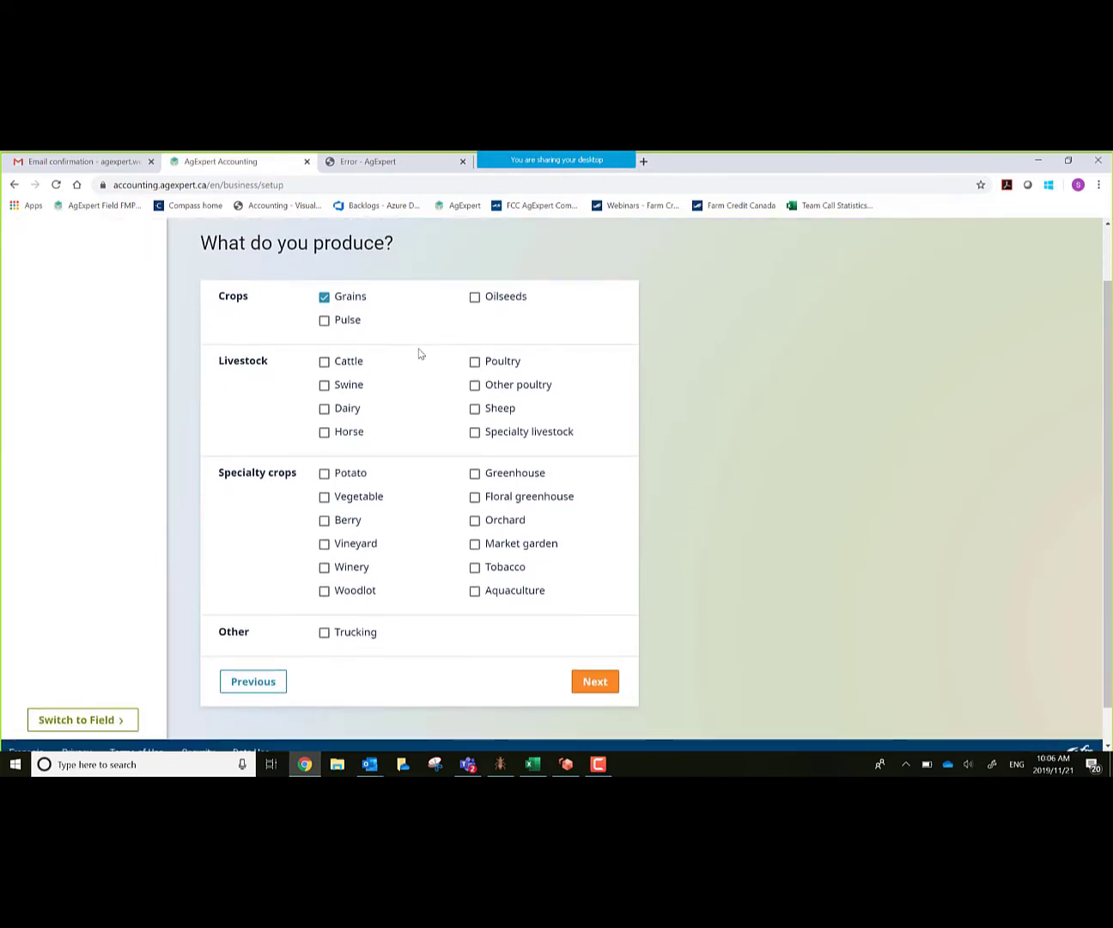
{"action": "left_click", "coordinate": [599, 681]}
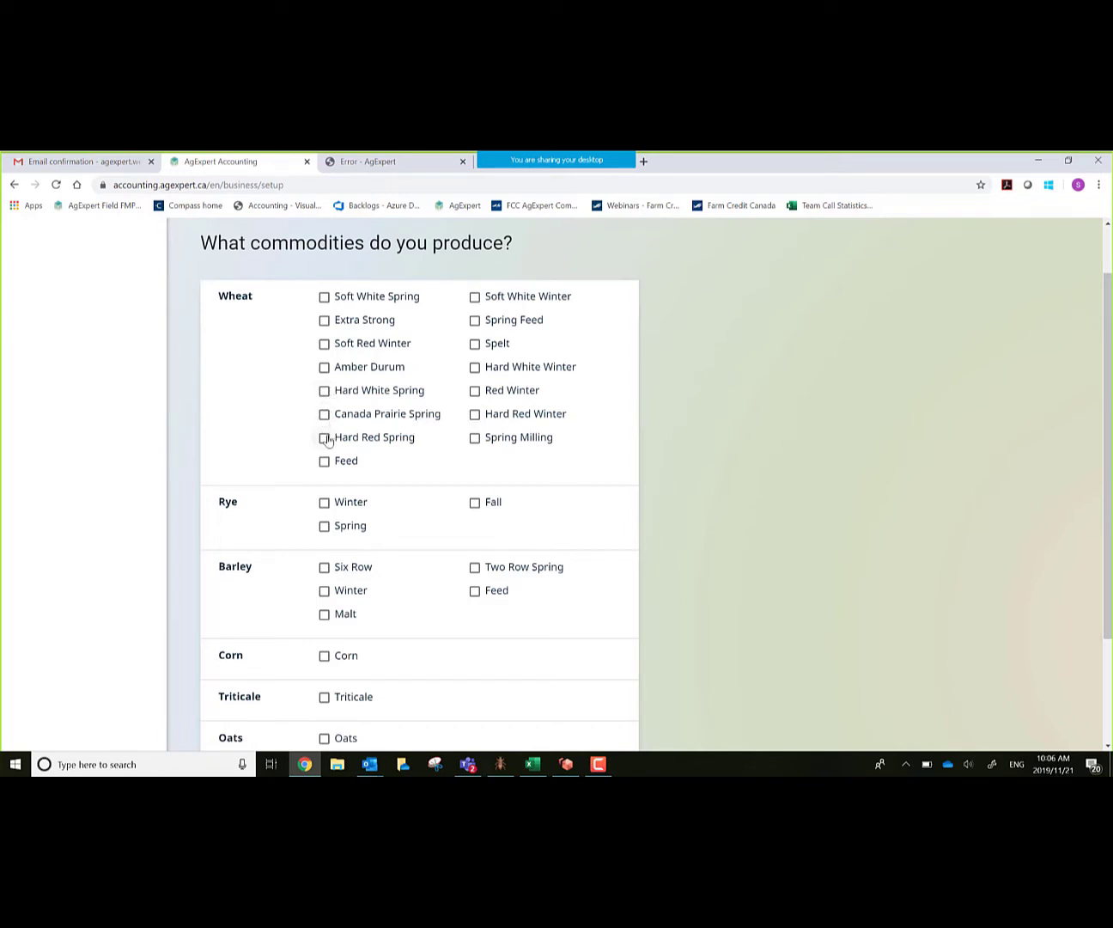
{"action": "left_click", "coordinate": [325, 439]}
{"action": "scroll", "coordinate": [661, 544], "scroll_direction": "down", "scroll_amount": 1}
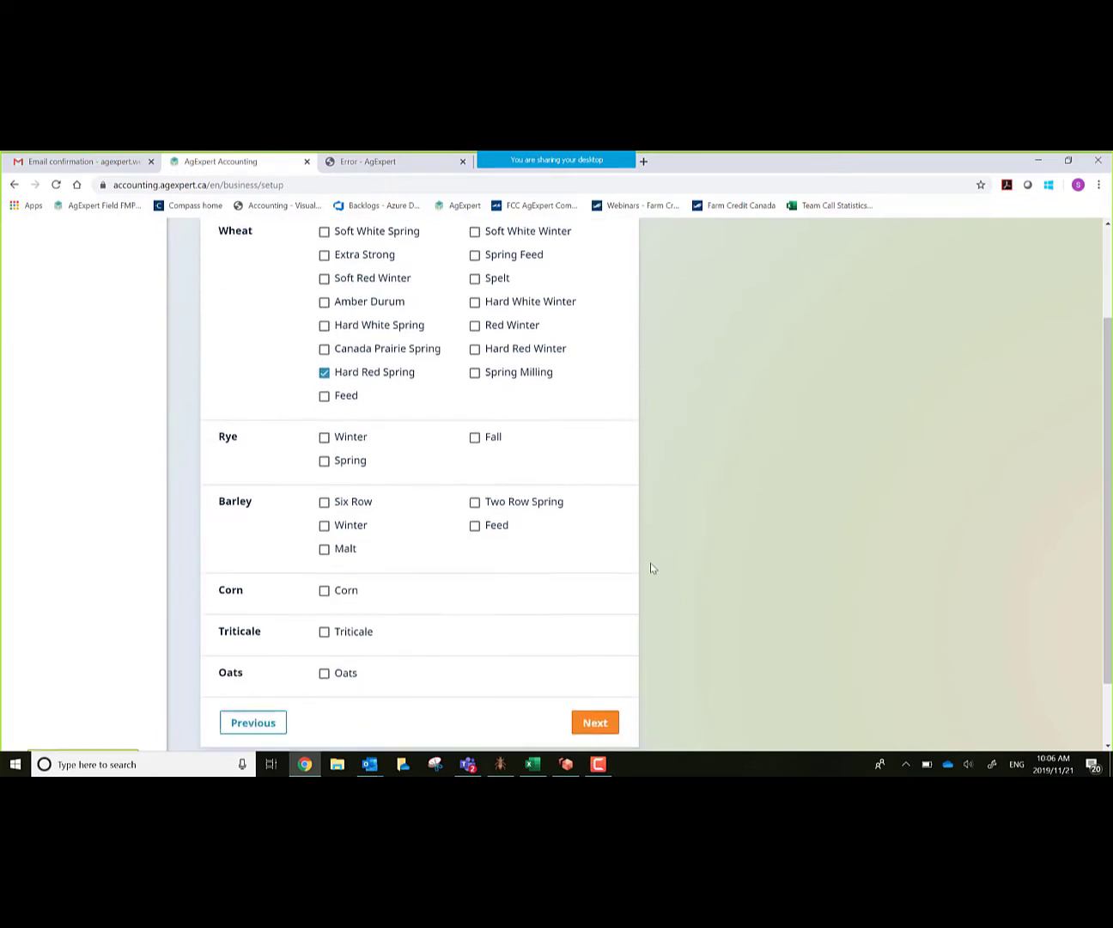
{"action": "scroll", "coordinate": [652, 567], "scroll_direction": "down", "scroll_amount": 1}
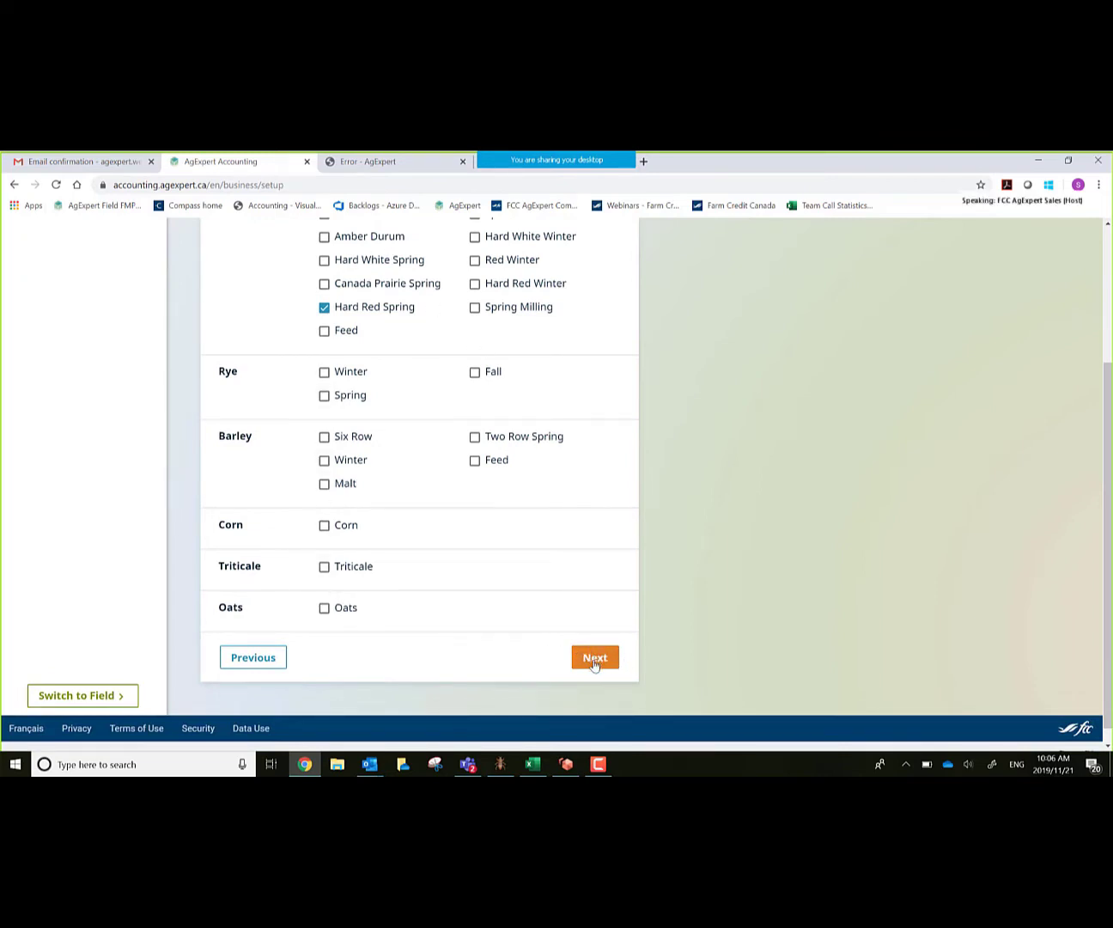
{"action": "left_click", "coordinate": [596, 659]}
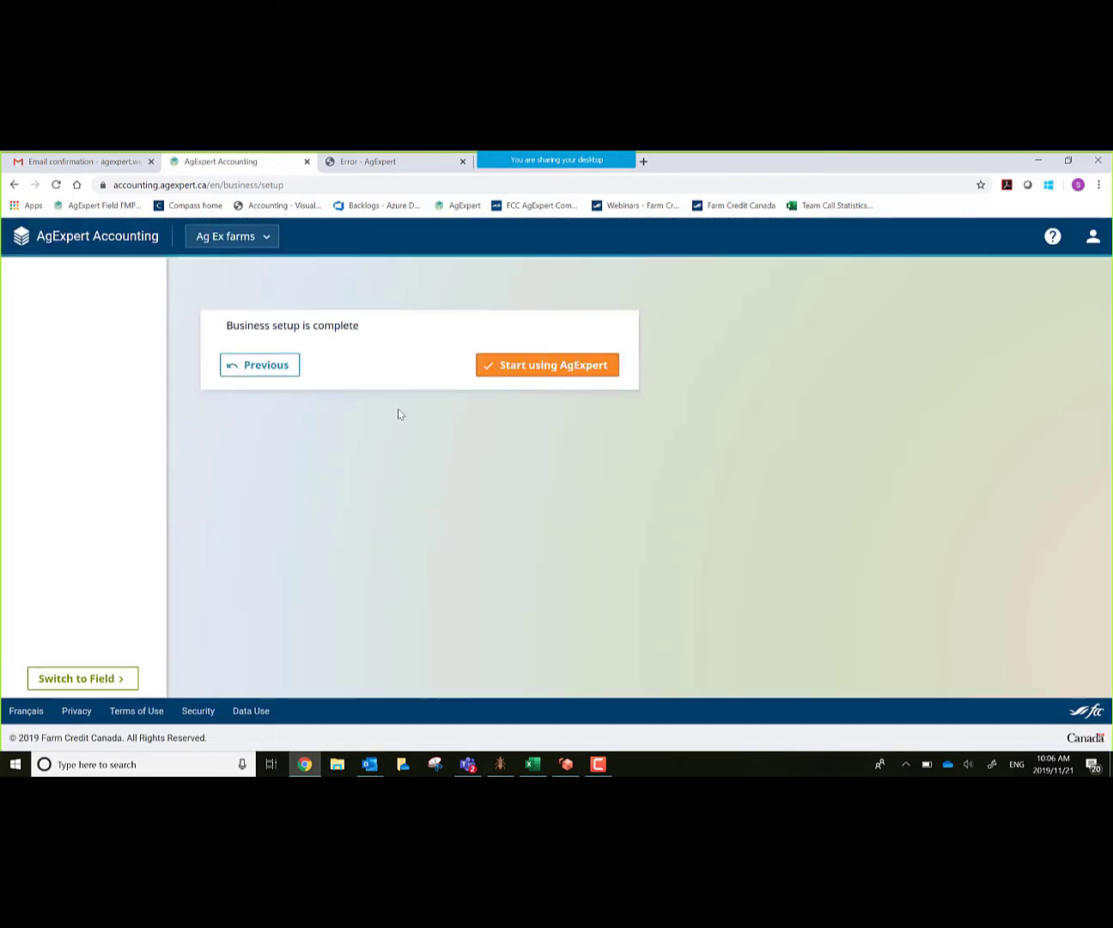
{"action": "left_click", "coordinate": [547, 366]}
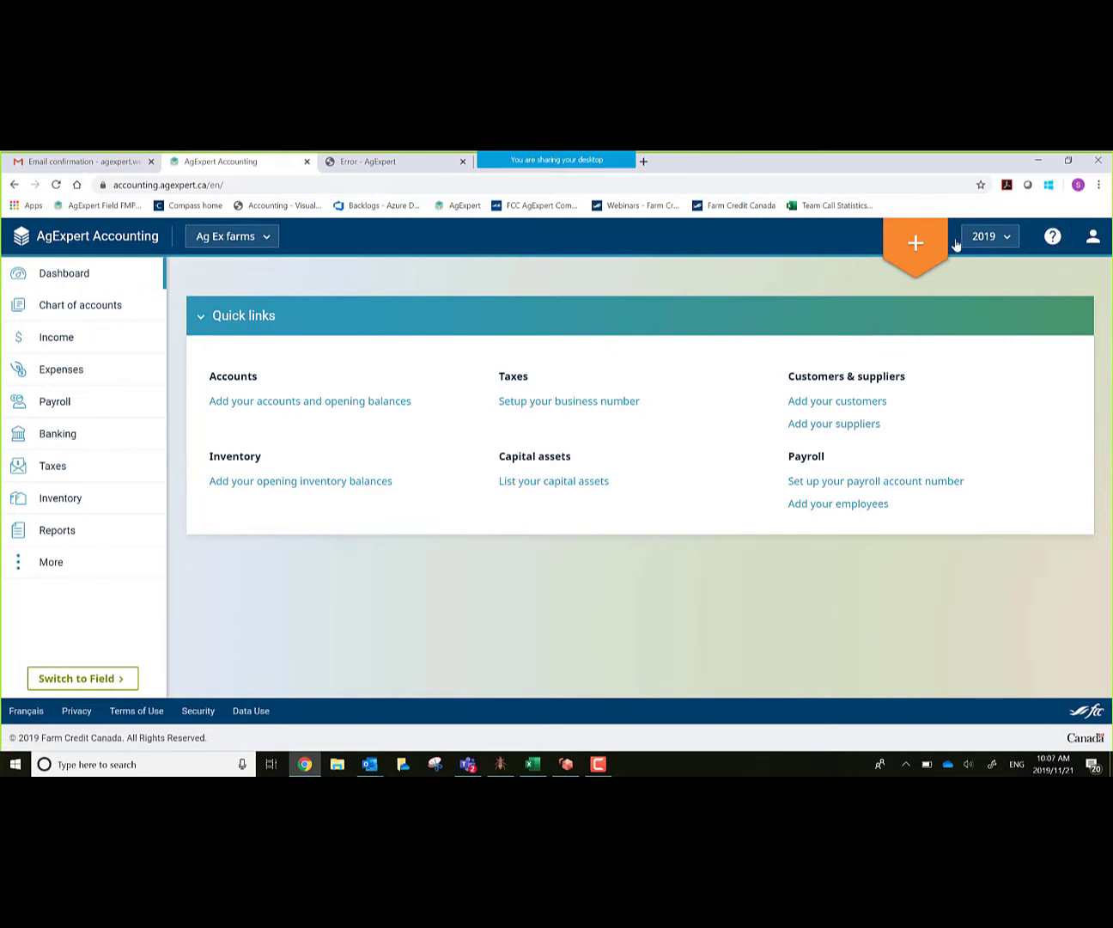
Step: Open the user account menu from the profile icon on the Ag Ex farms dashboard
{"action": "left_click", "coordinate": [1088, 246]}
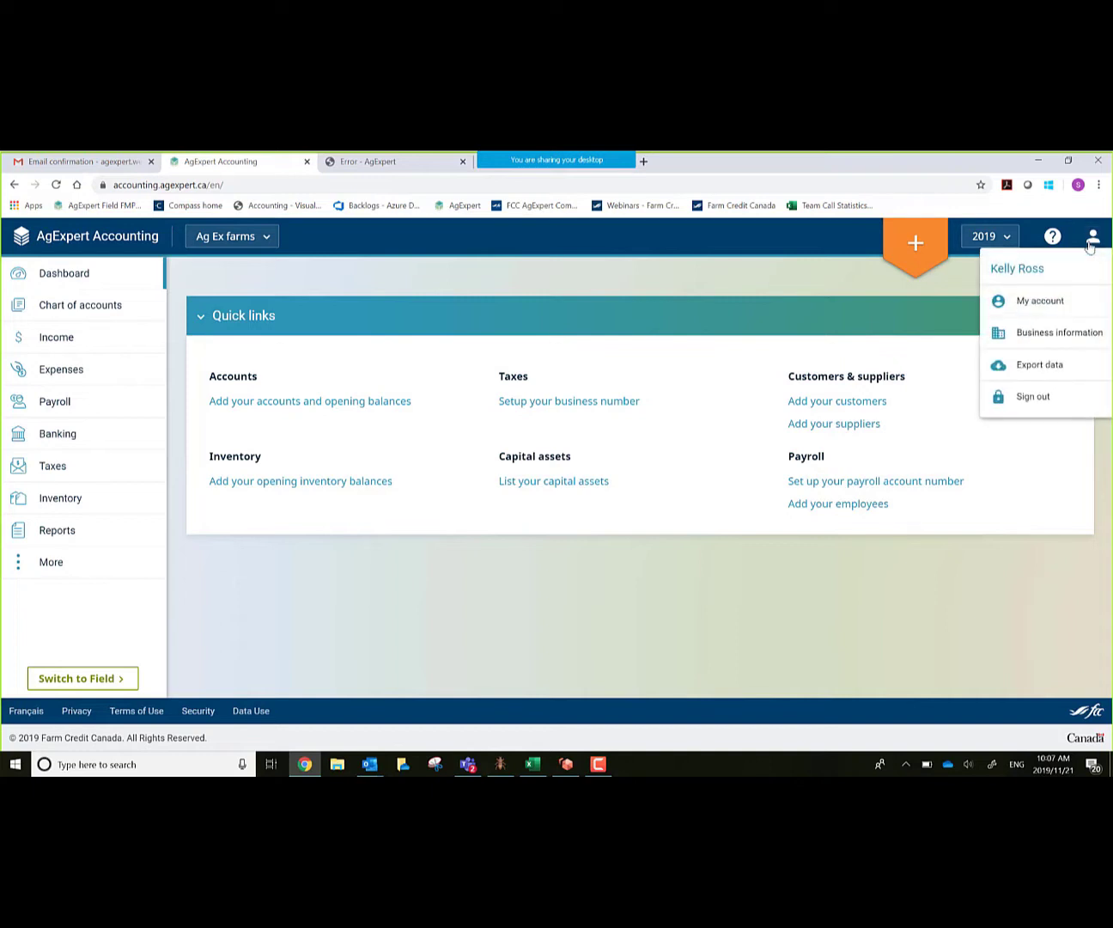
{"action": "left_click", "coordinate": [1056, 303]}
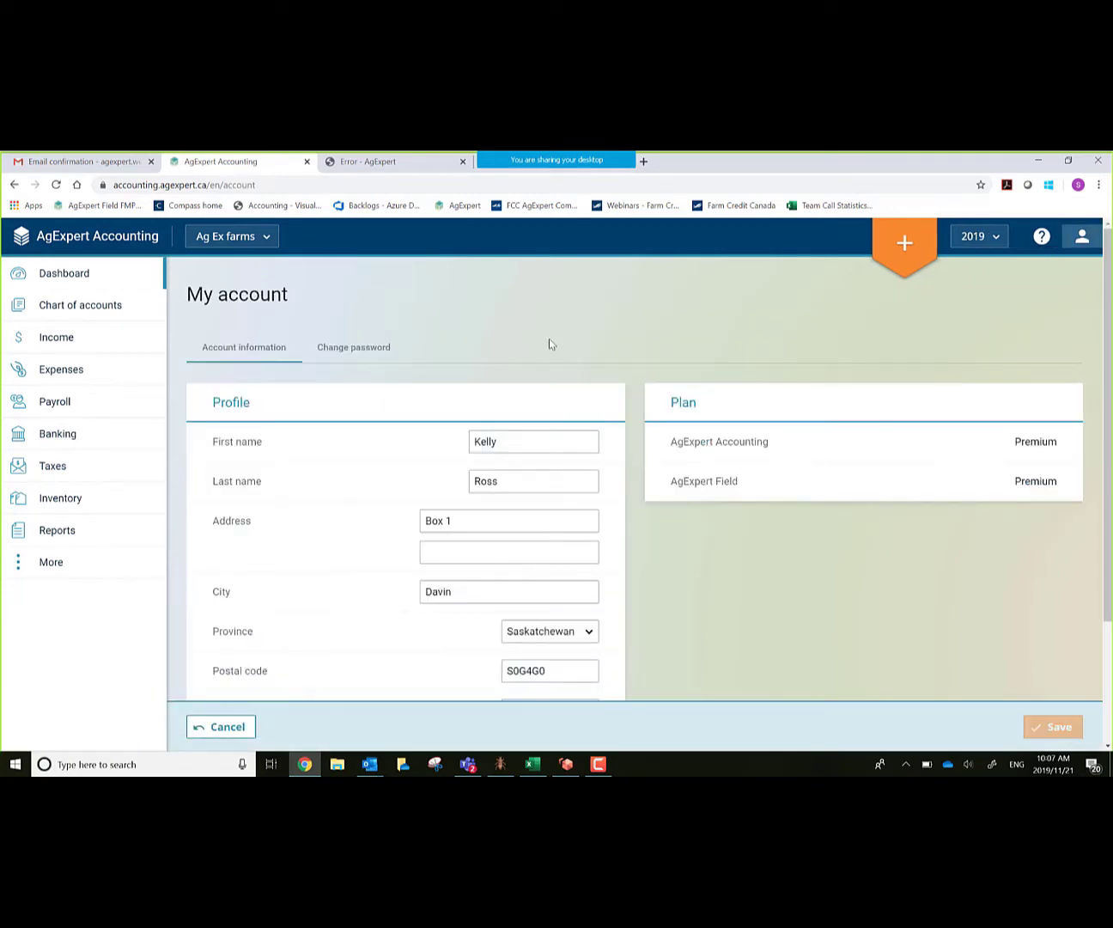
{"action": "left_click", "coordinate": [341, 349]}
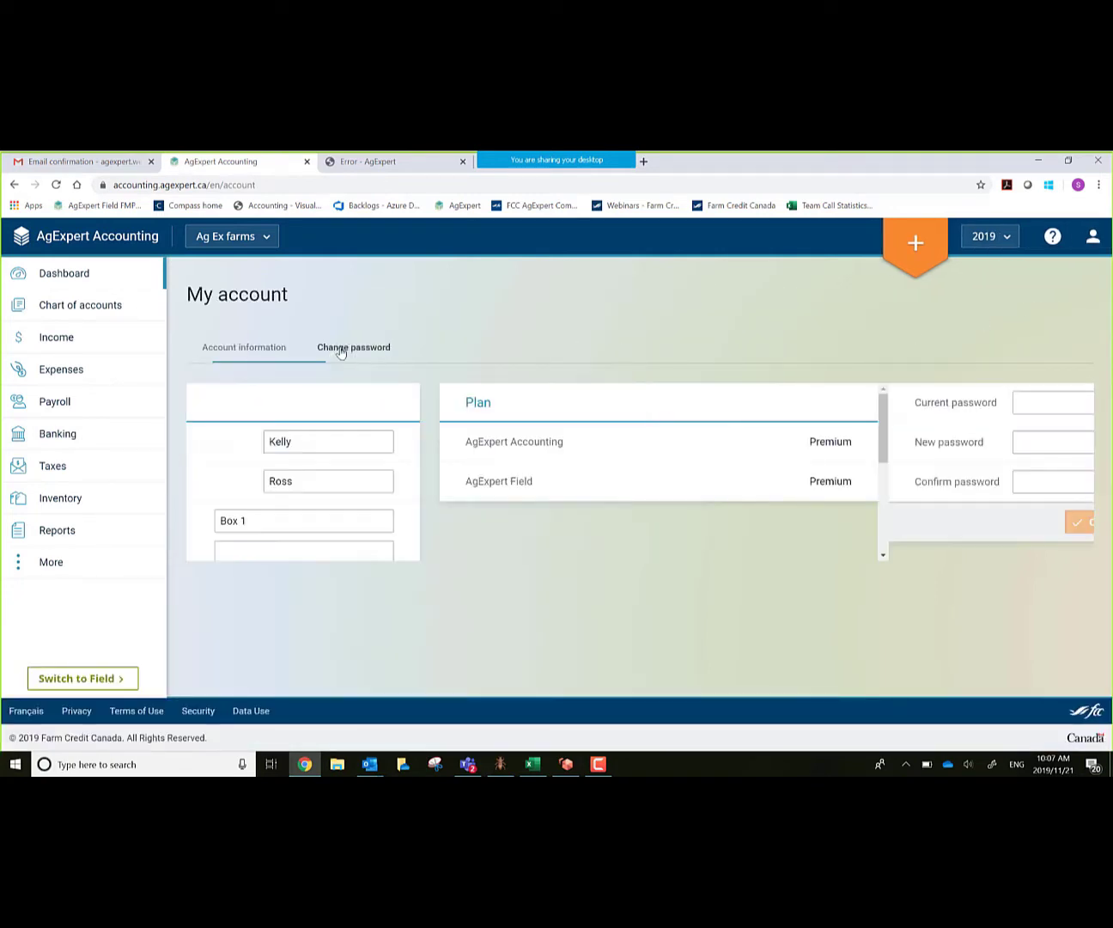
{"action": "left_click", "coordinate": [241, 346]}
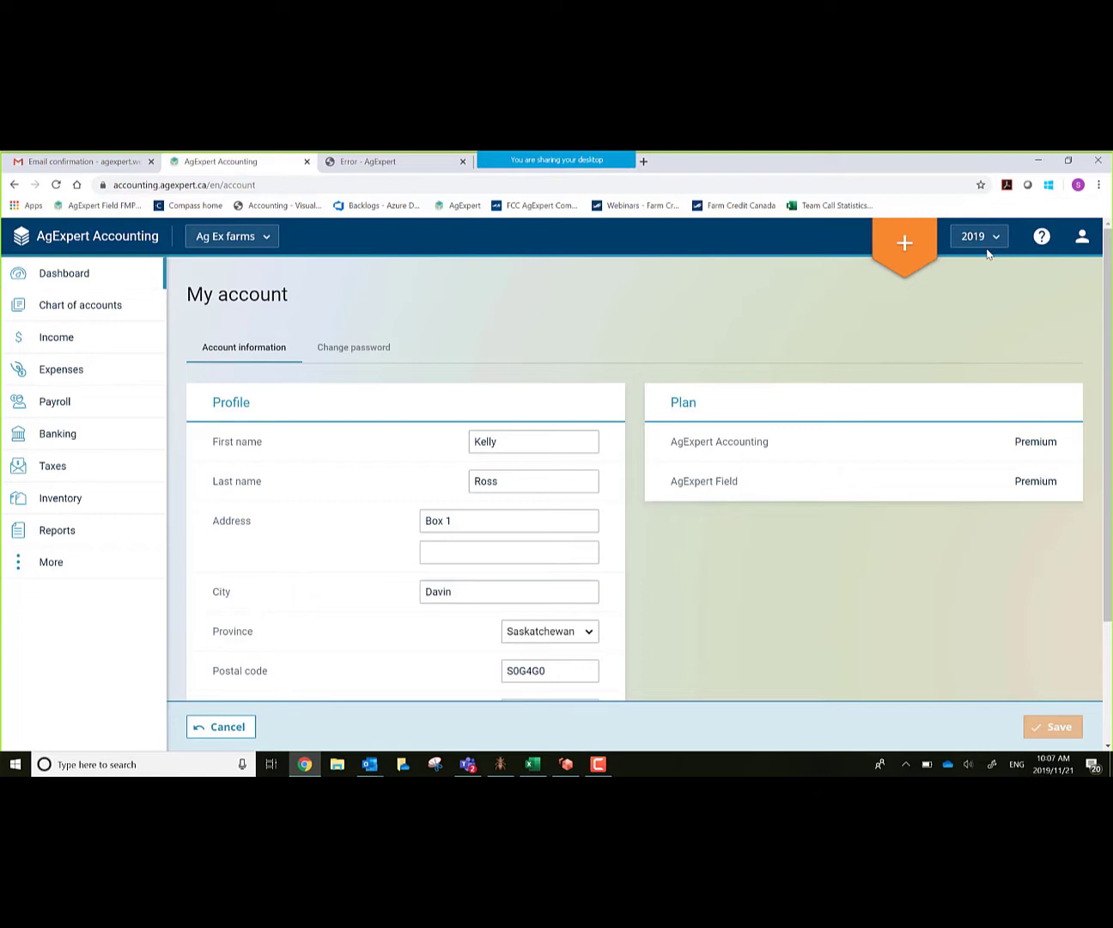
{"action": "left_click", "coordinate": [217, 728]}
{"action": "left_click", "coordinate": [1093, 236]}
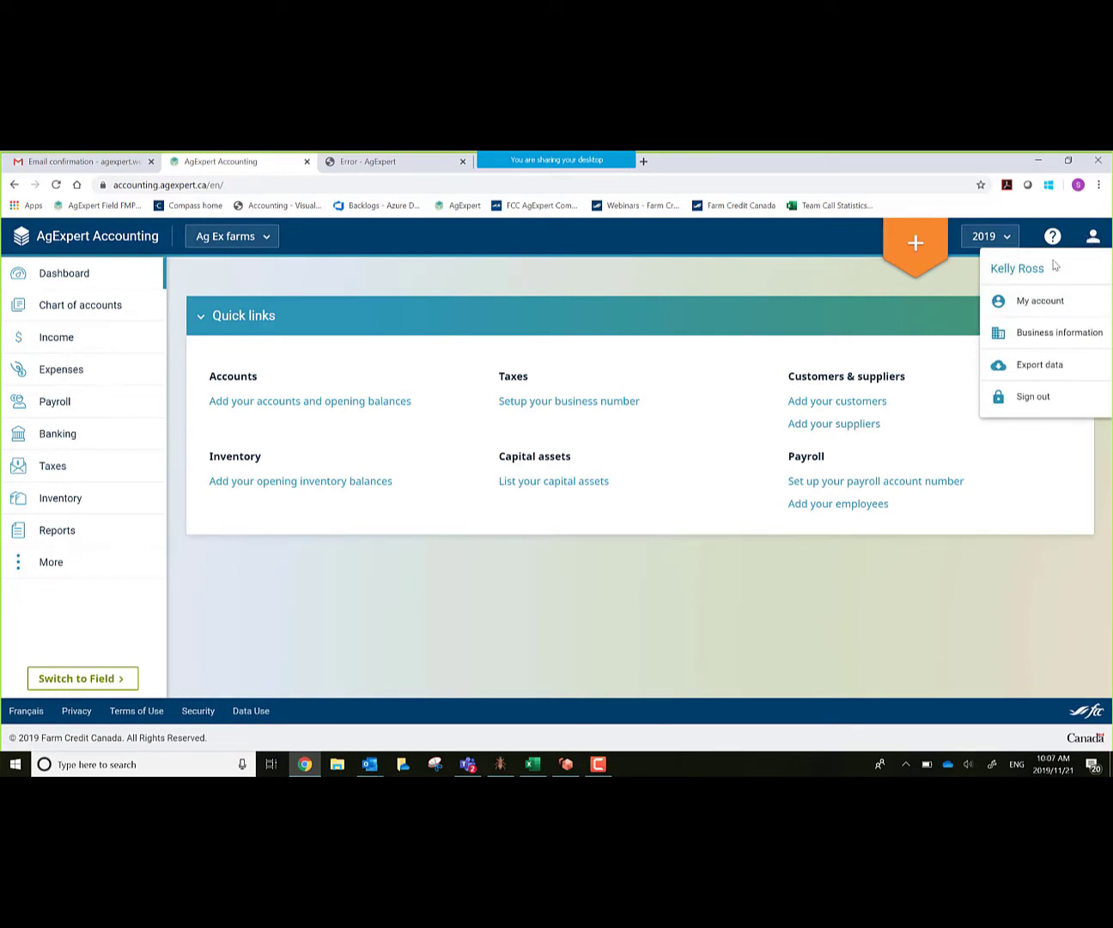
{"action": "left_click", "coordinate": [1042, 335]}
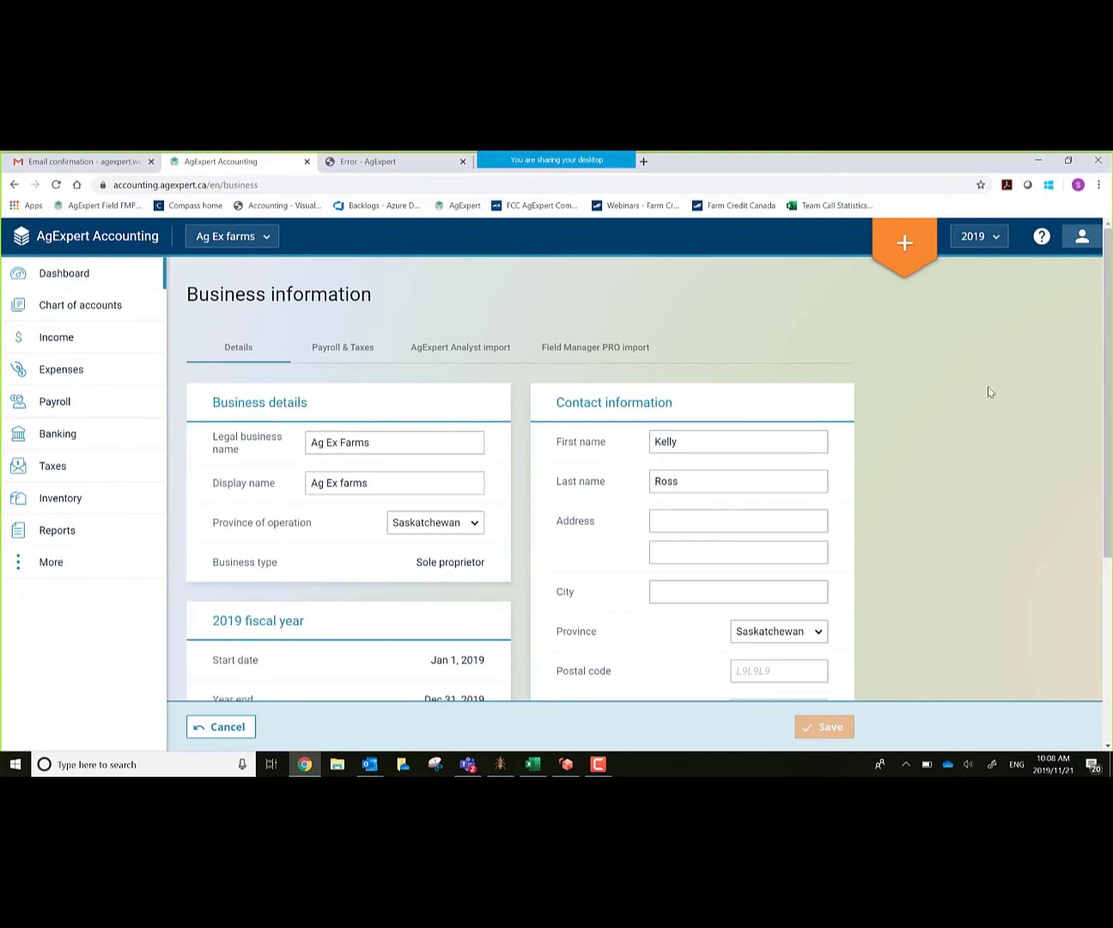
{"action": "scroll", "coordinate": [990, 387], "scroll_direction": "down", "scroll_amount": 1}
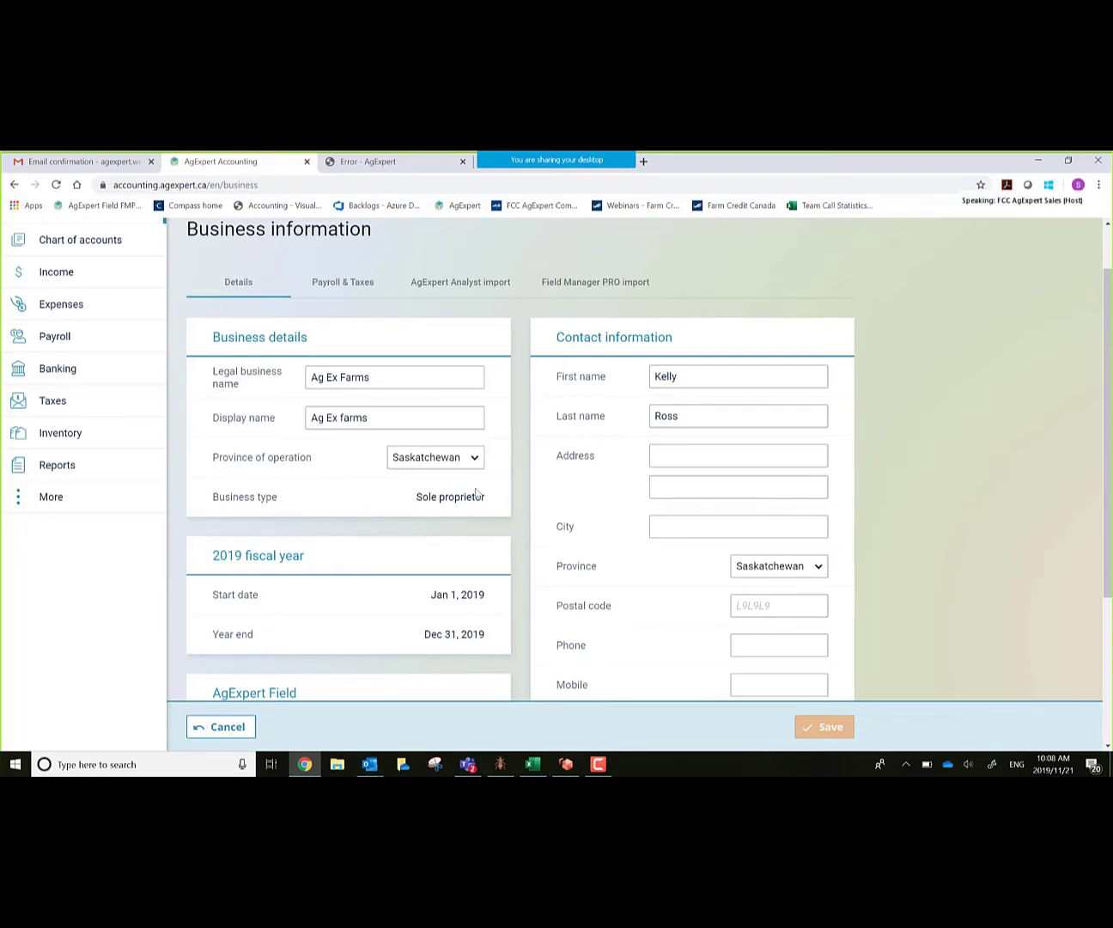
{"action": "scroll", "coordinate": [325, 631], "scroll_direction": "down", "scroll_amount": 1}
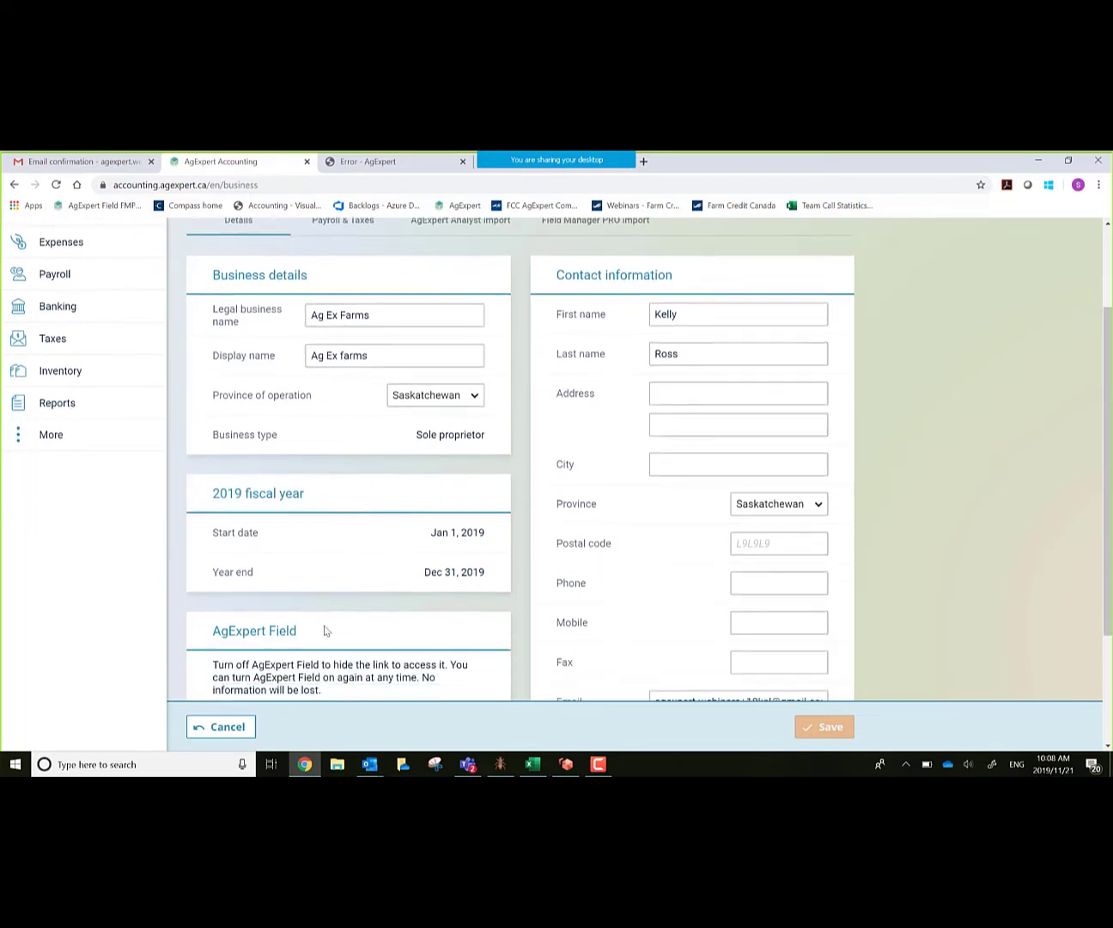
{"action": "scroll", "coordinate": [562, 459], "scroll_direction": "up", "scroll_amount": 1}
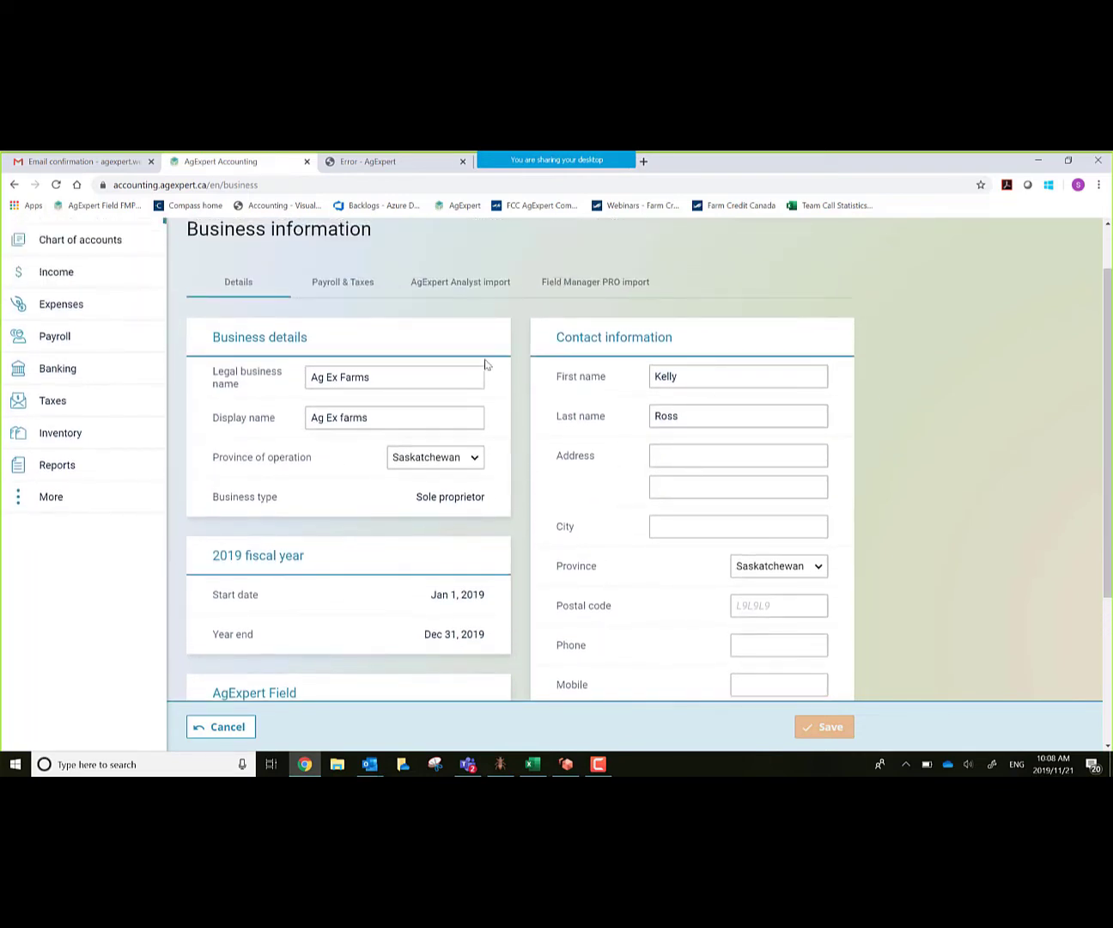
{"action": "left_click", "coordinate": [341, 285]}
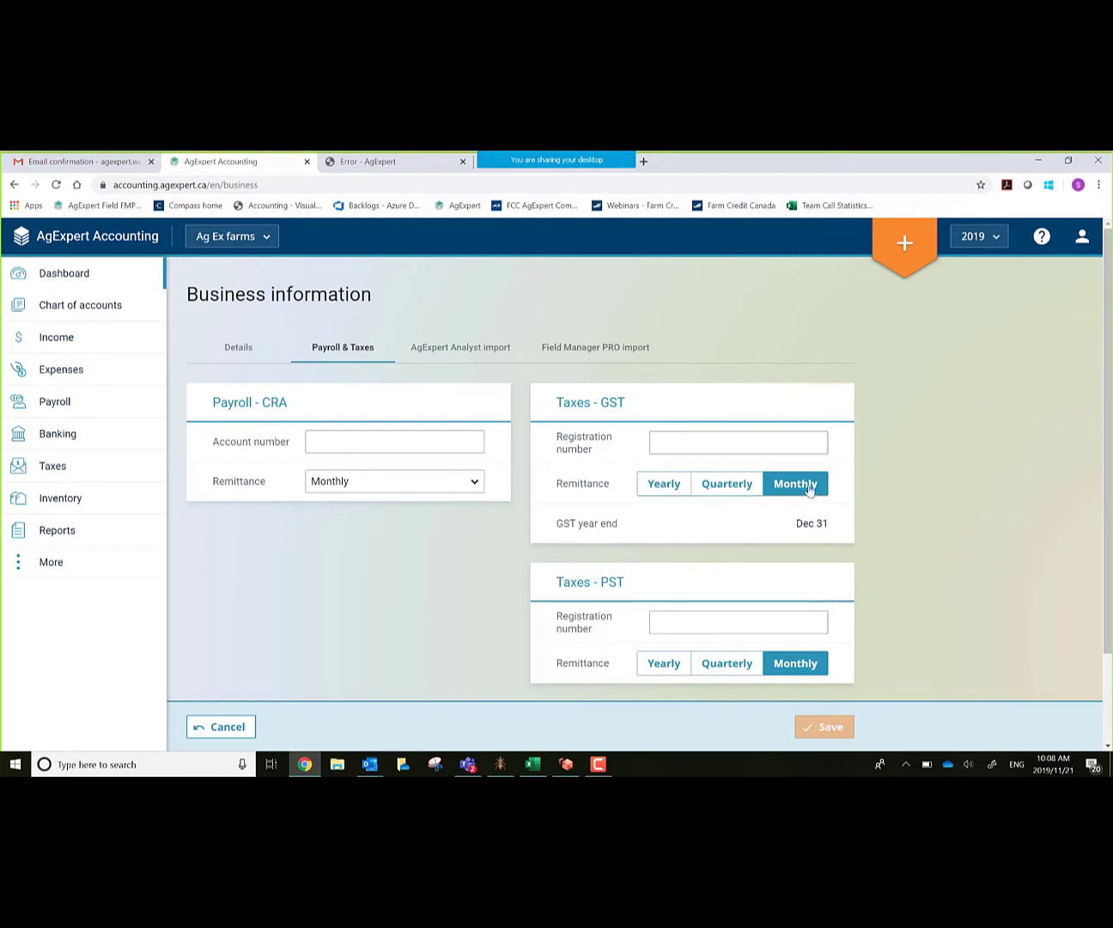
{"action": "left_click", "coordinate": [470, 348]}
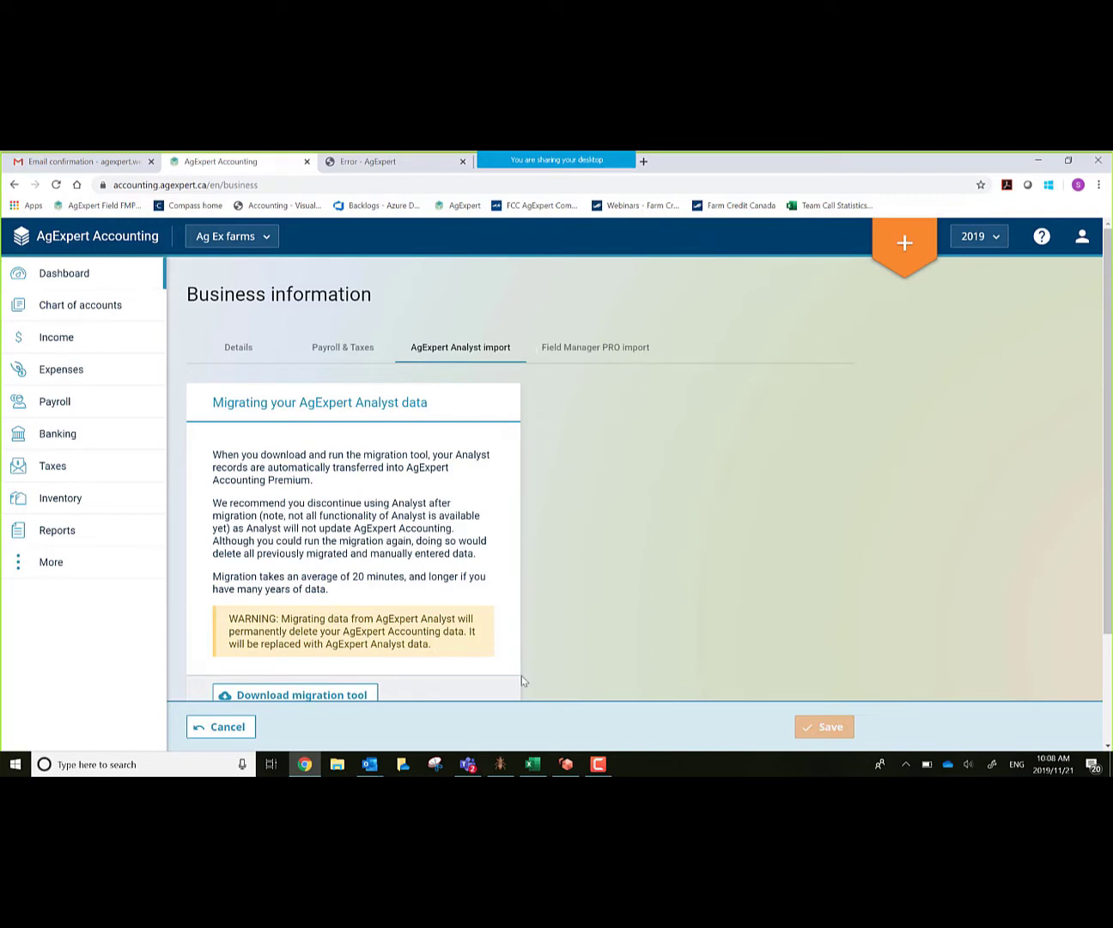
{"action": "left_click", "coordinate": [220, 727]}
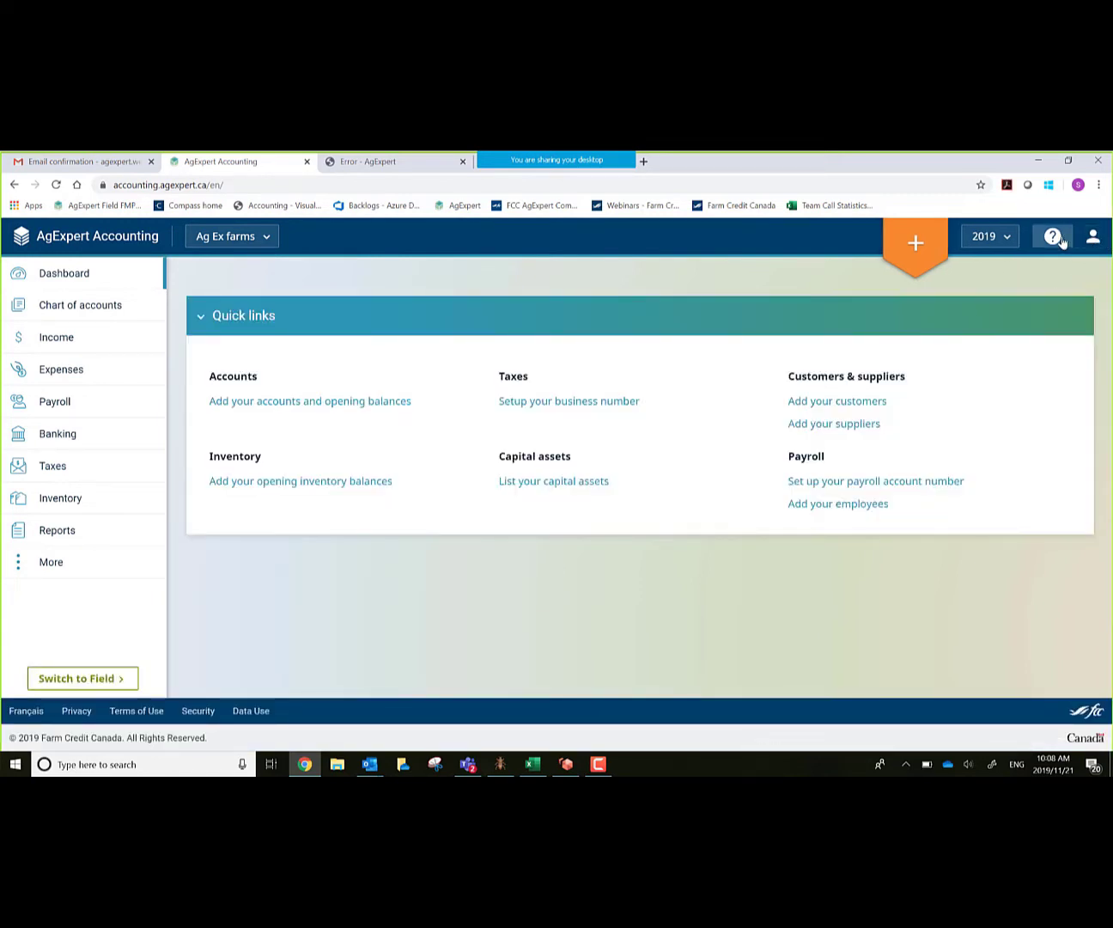
Step: Tour the Help, 2019 fiscal year and new-transaction (+) menus, opening and closing each in turn
{"action": "left_click", "coordinate": [1056, 240]}
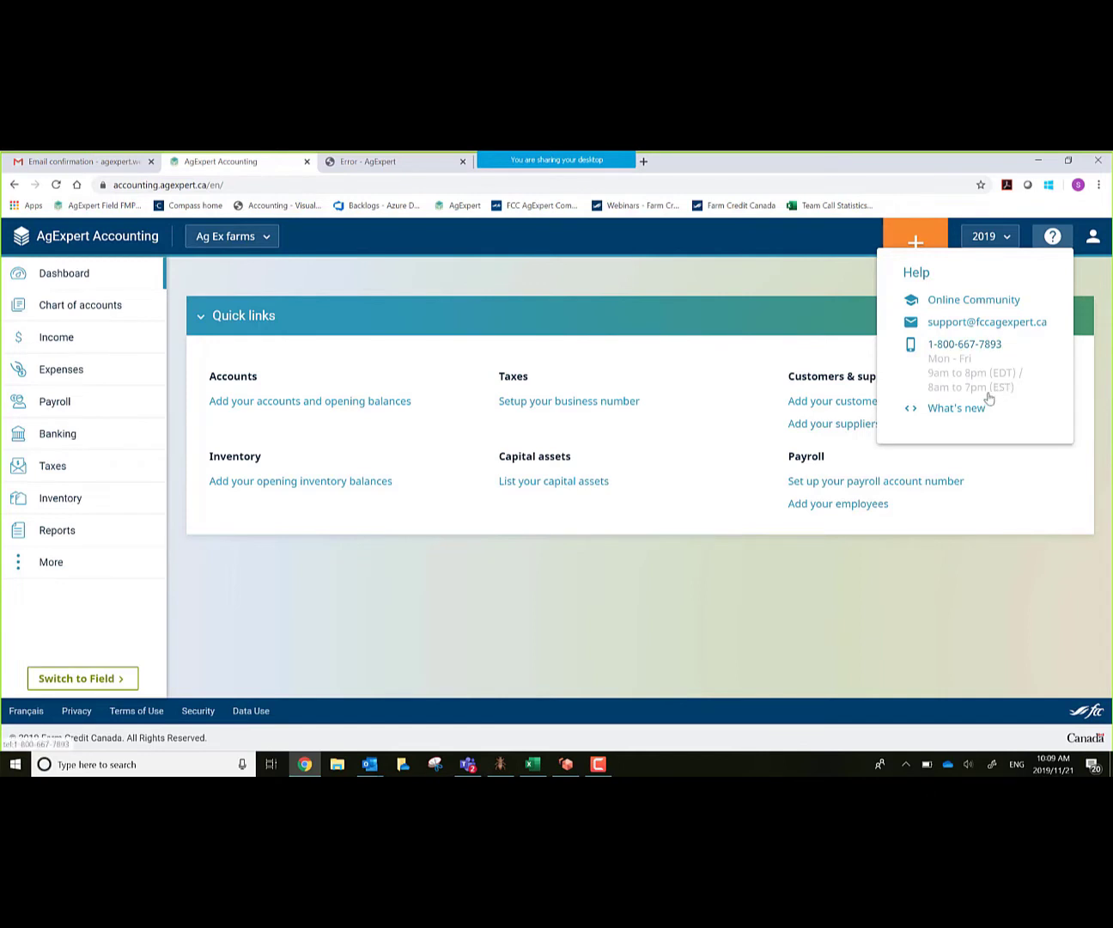
{"action": "left_click", "coordinate": [1016, 590]}
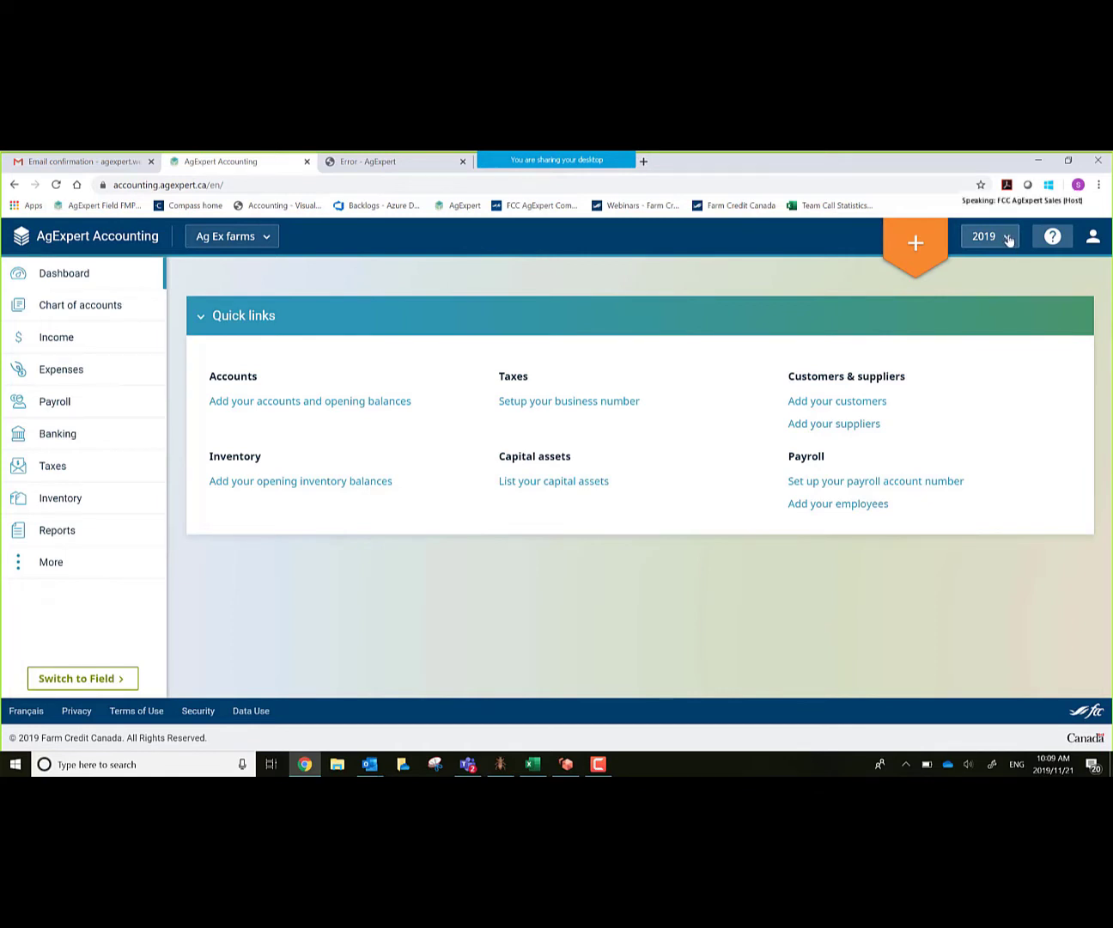
{"action": "left_click", "coordinate": [1008, 242]}
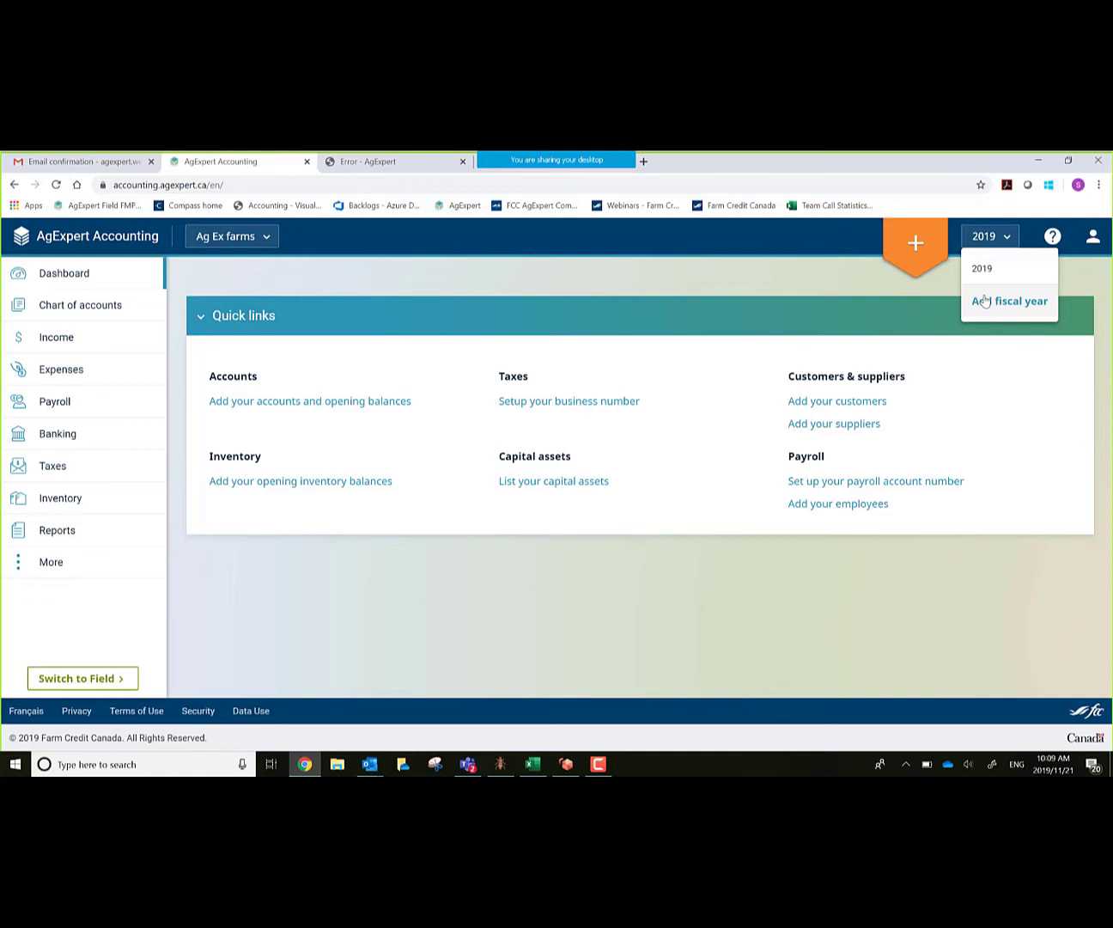
{"action": "left_click", "coordinate": [988, 237]}
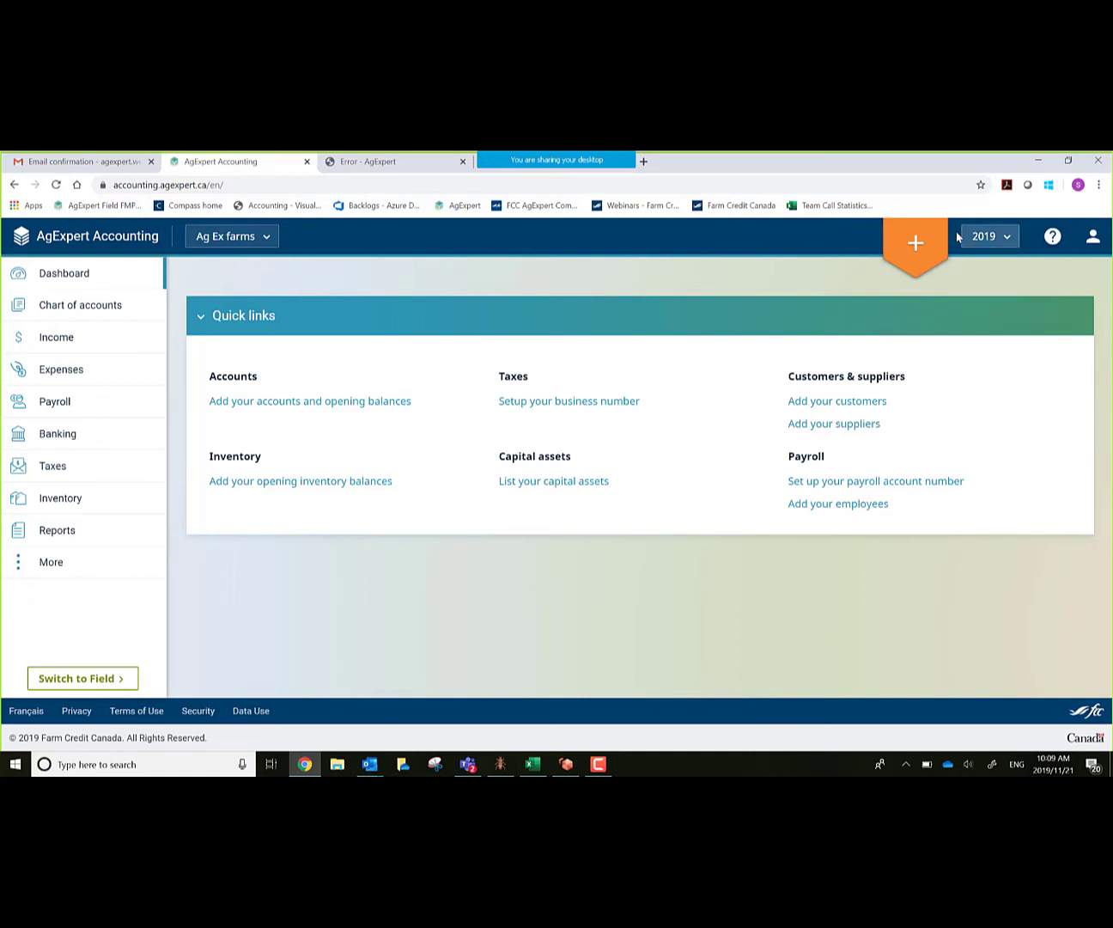
{"action": "left_click", "coordinate": [916, 245]}
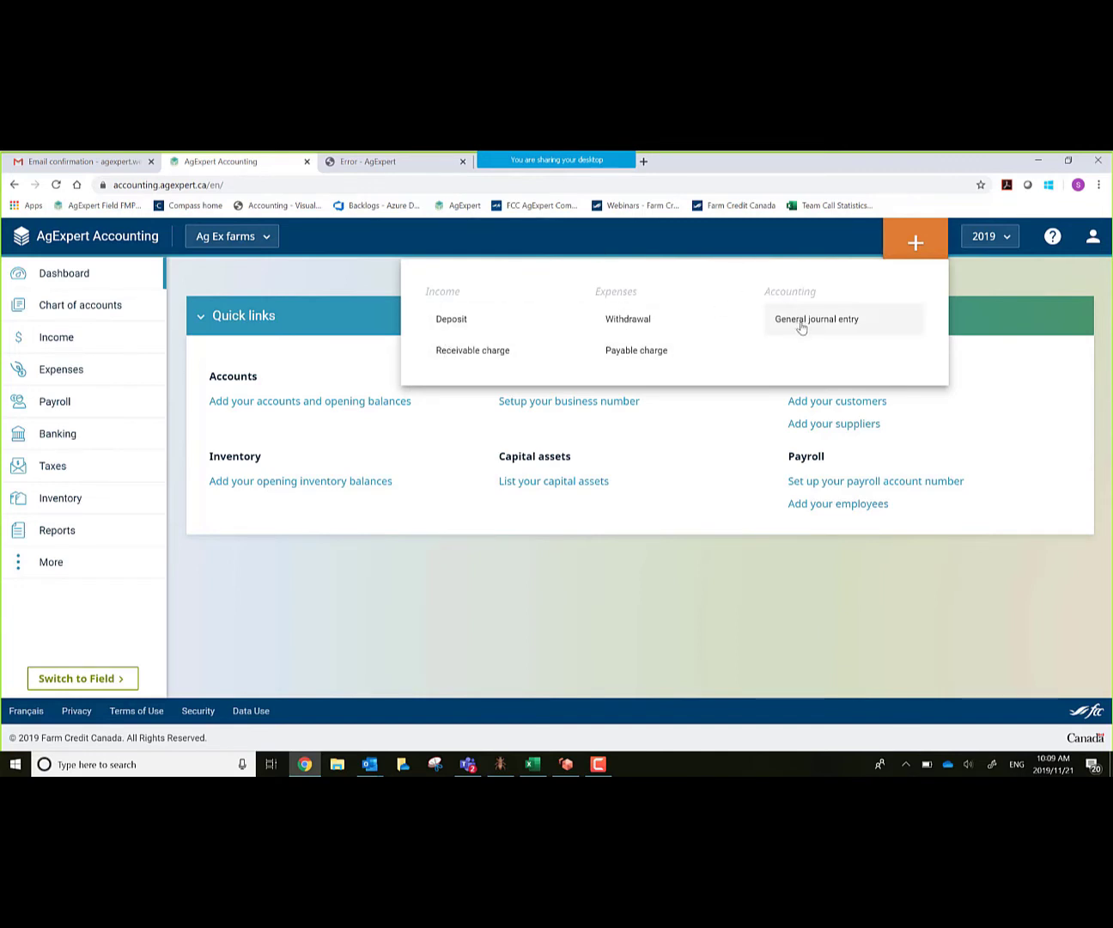
{"action": "left_click", "coordinate": [307, 277]}
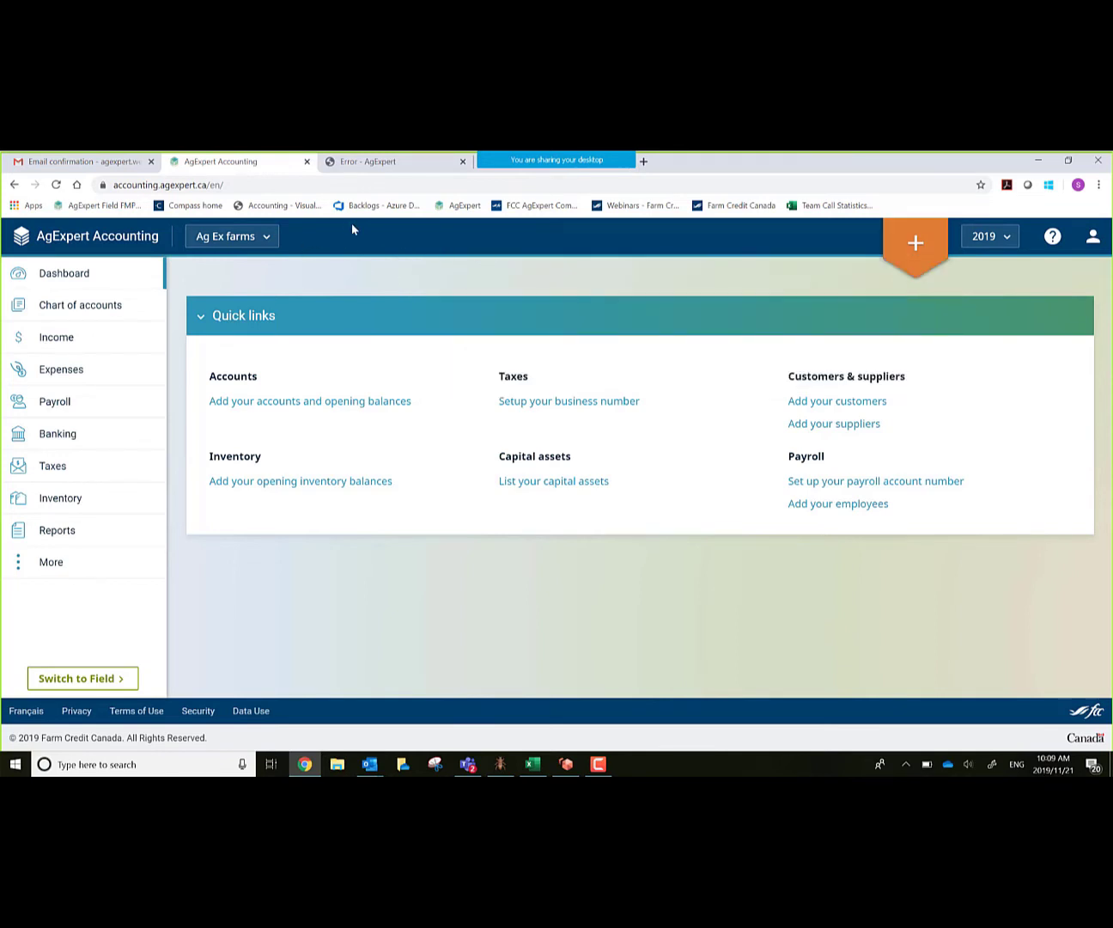
Step: Glance at the farm business list and the Capital assets section, then return to the Ag Ex farms dashboard
{"action": "left_click", "coordinate": [267, 241]}
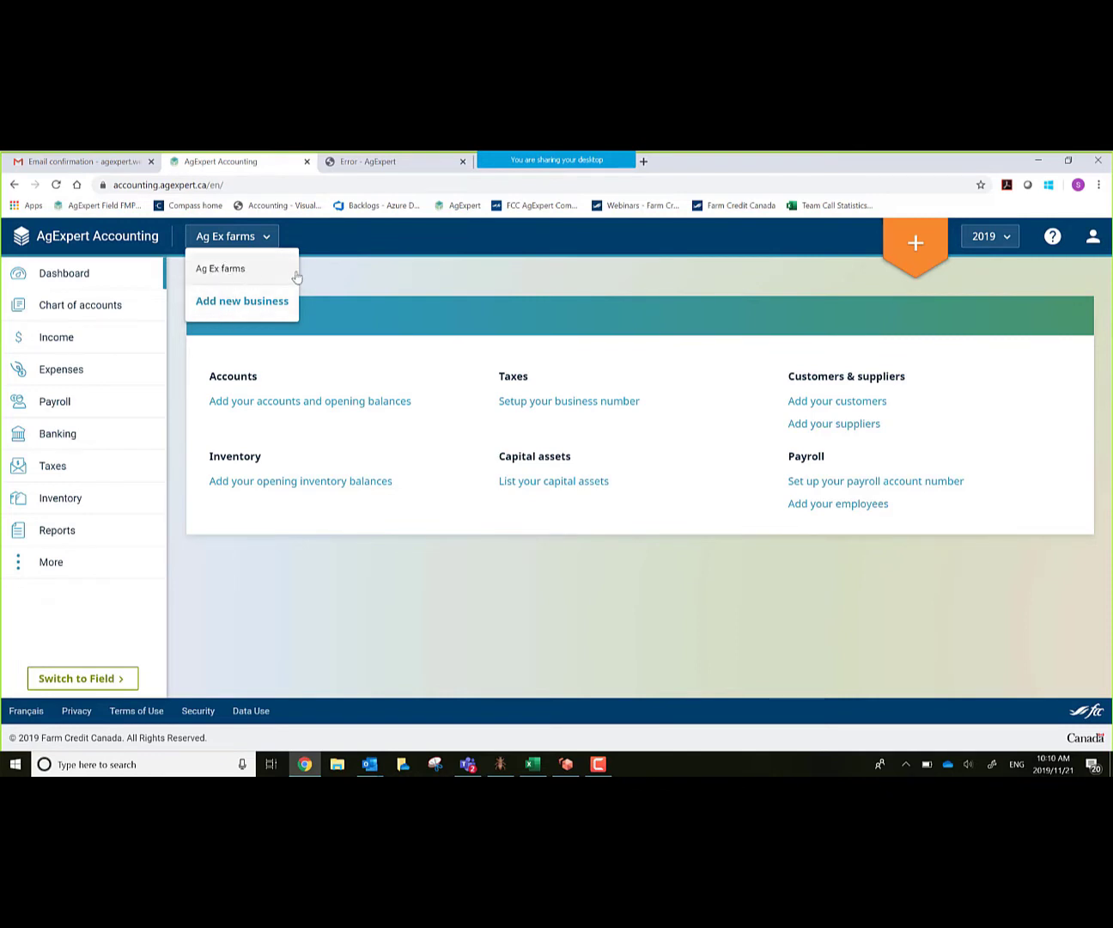
{"action": "left_click", "coordinate": [242, 270]}
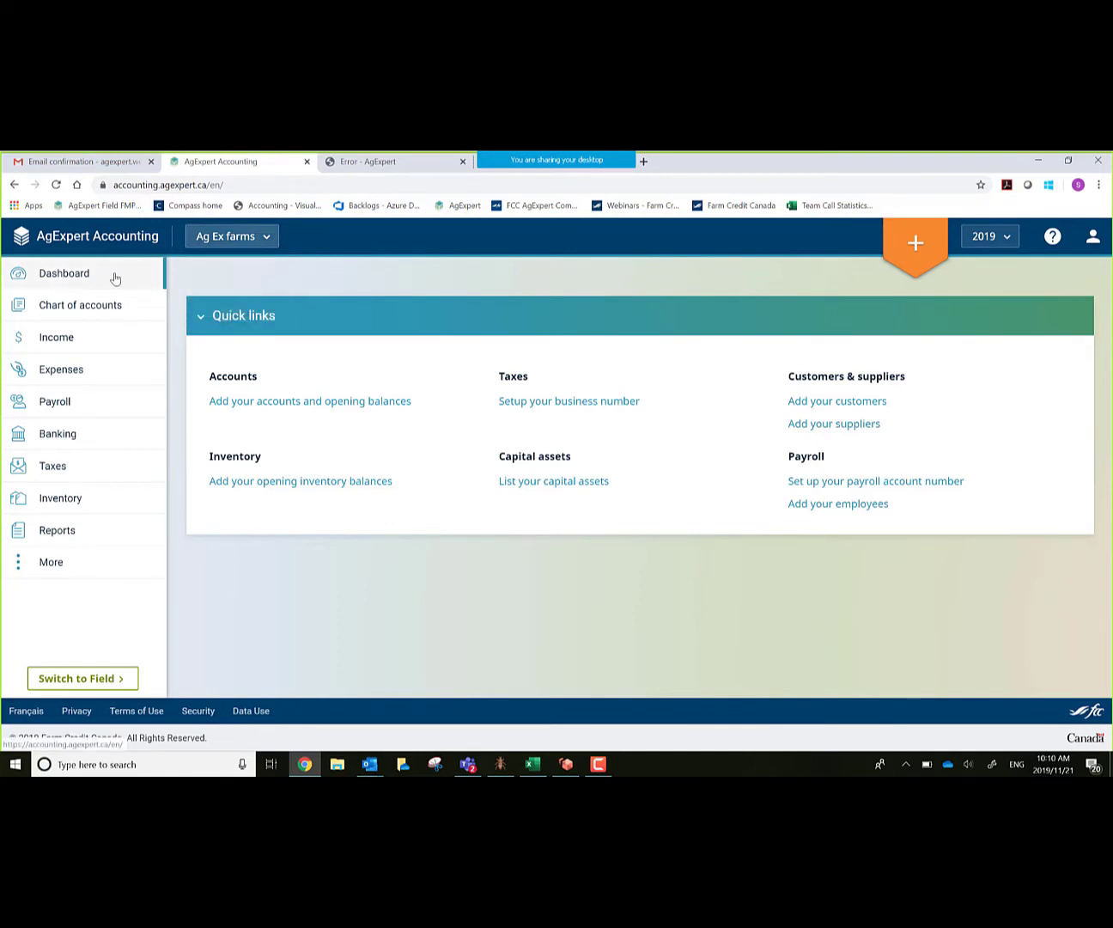
{"action": "left_click", "coordinate": [82, 275]}
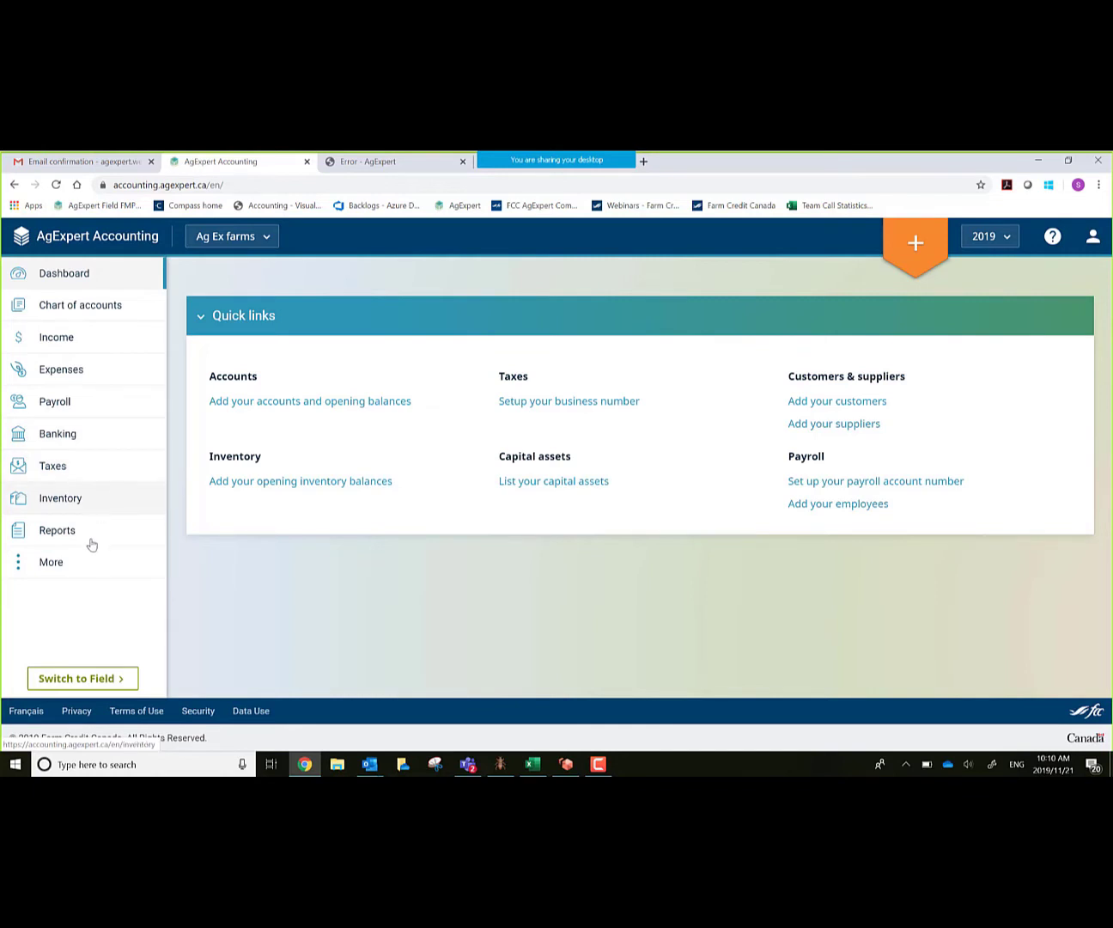
{"action": "left_click", "coordinate": [52, 571]}
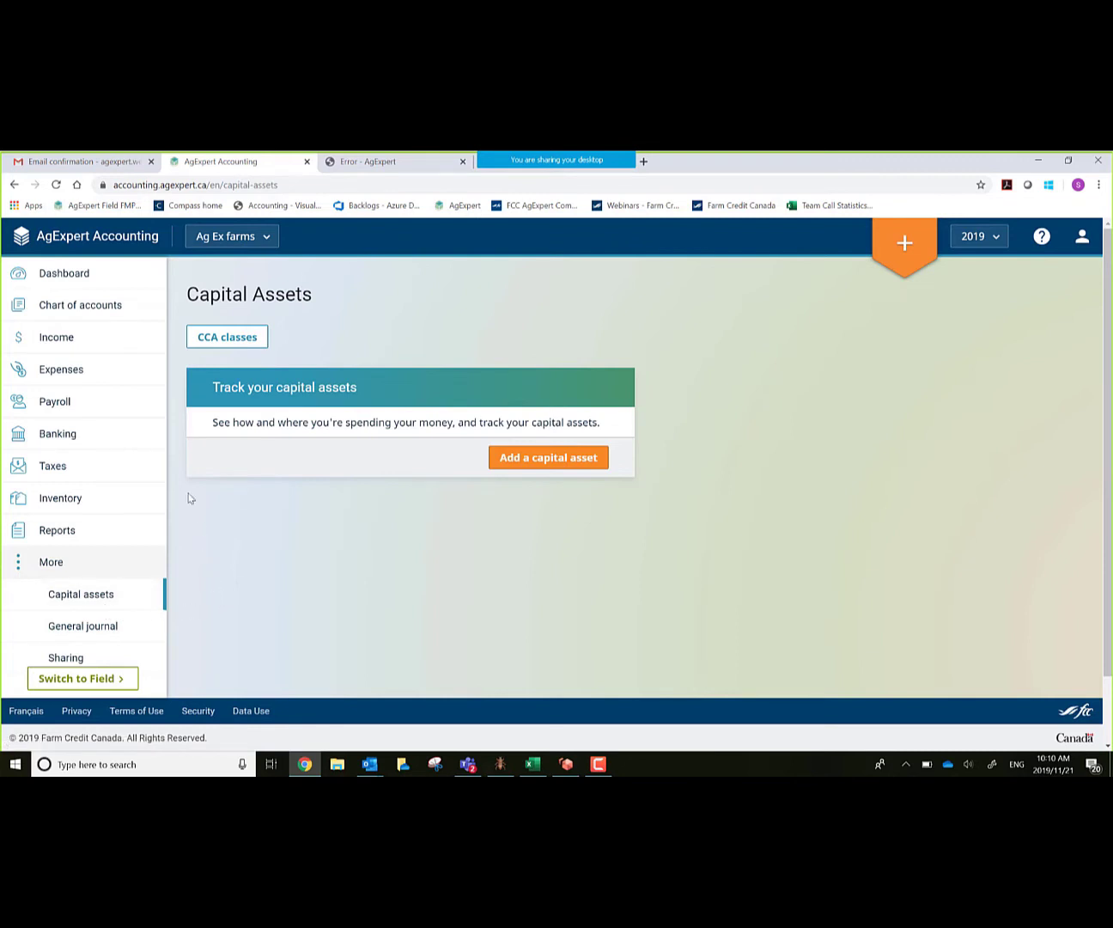
{"action": "left_click", "coordinate": [53, 285]}
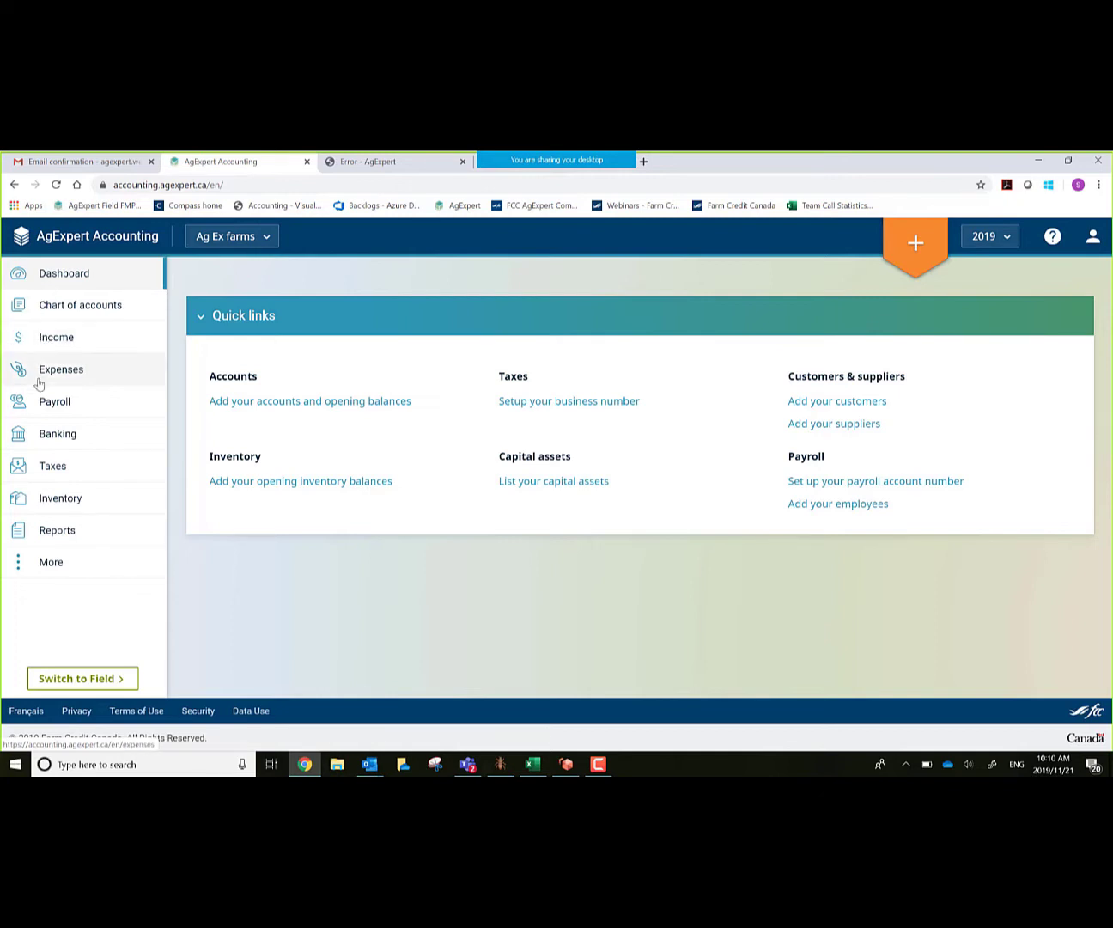
Step: Start a new Deposit from the + menu, keeping Deposit as its type, and list the available customers
{"action": "left_click", "coordinate": [915, 245]}
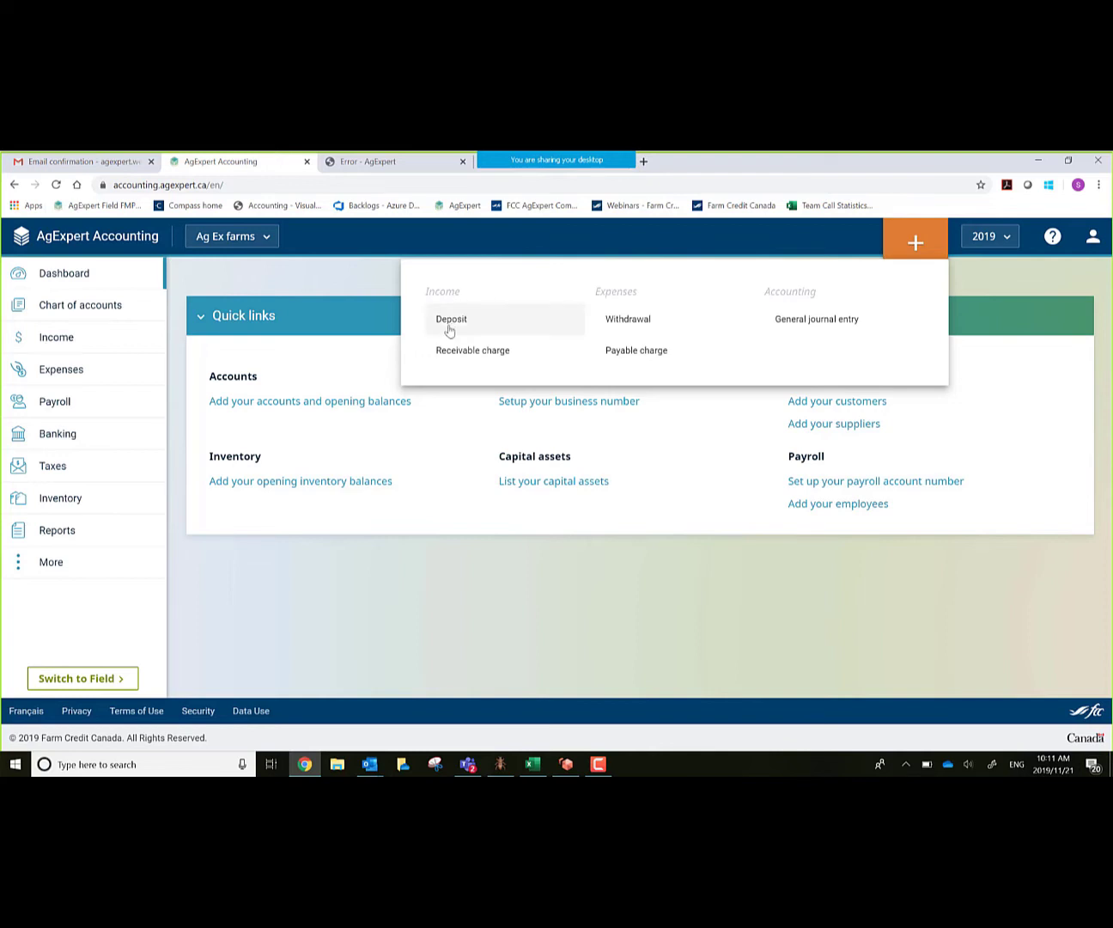
{"action": "left_click", "coordinate": [443, 321]}
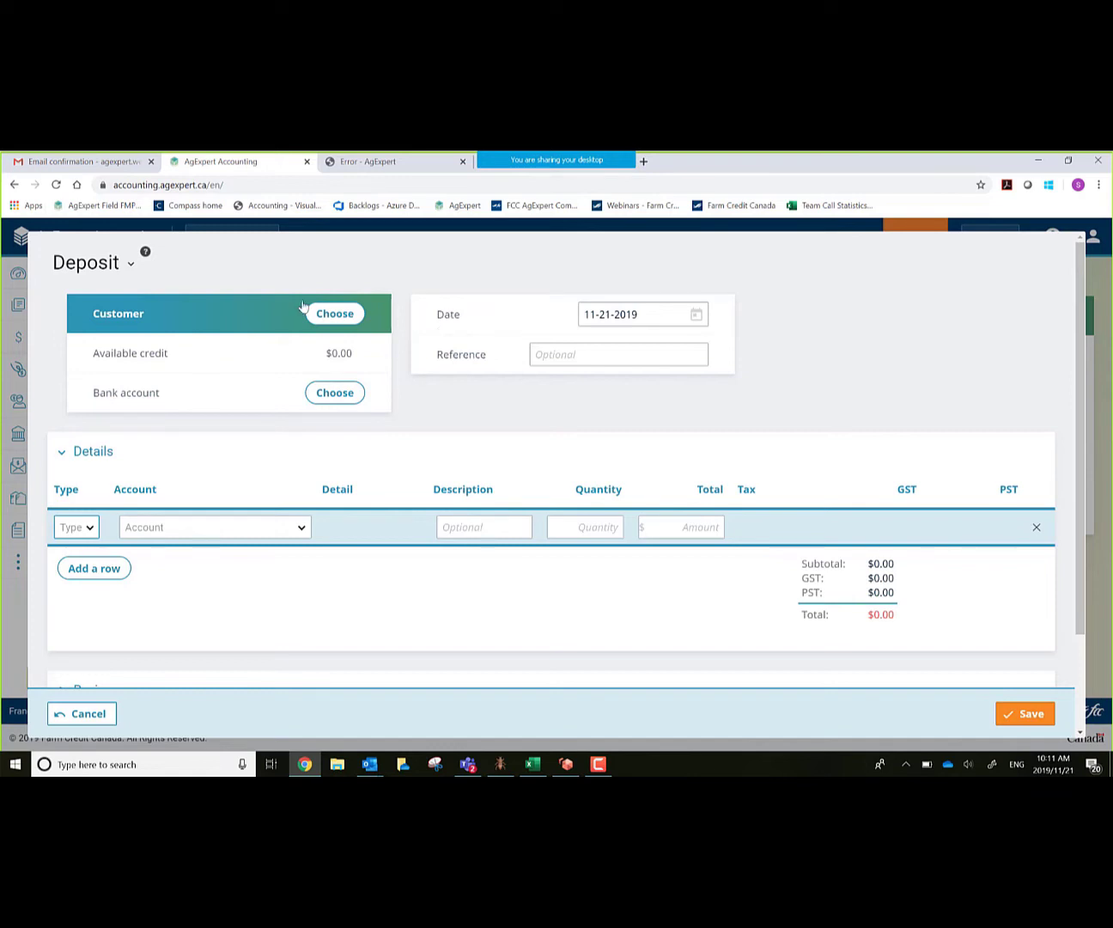
{"action": "left_click", "coordinate": [131, 267]}
{"action": "left_click", "coordinate": [177, 268]}
{"action": "left_click", "coordinate": [336, 313]}
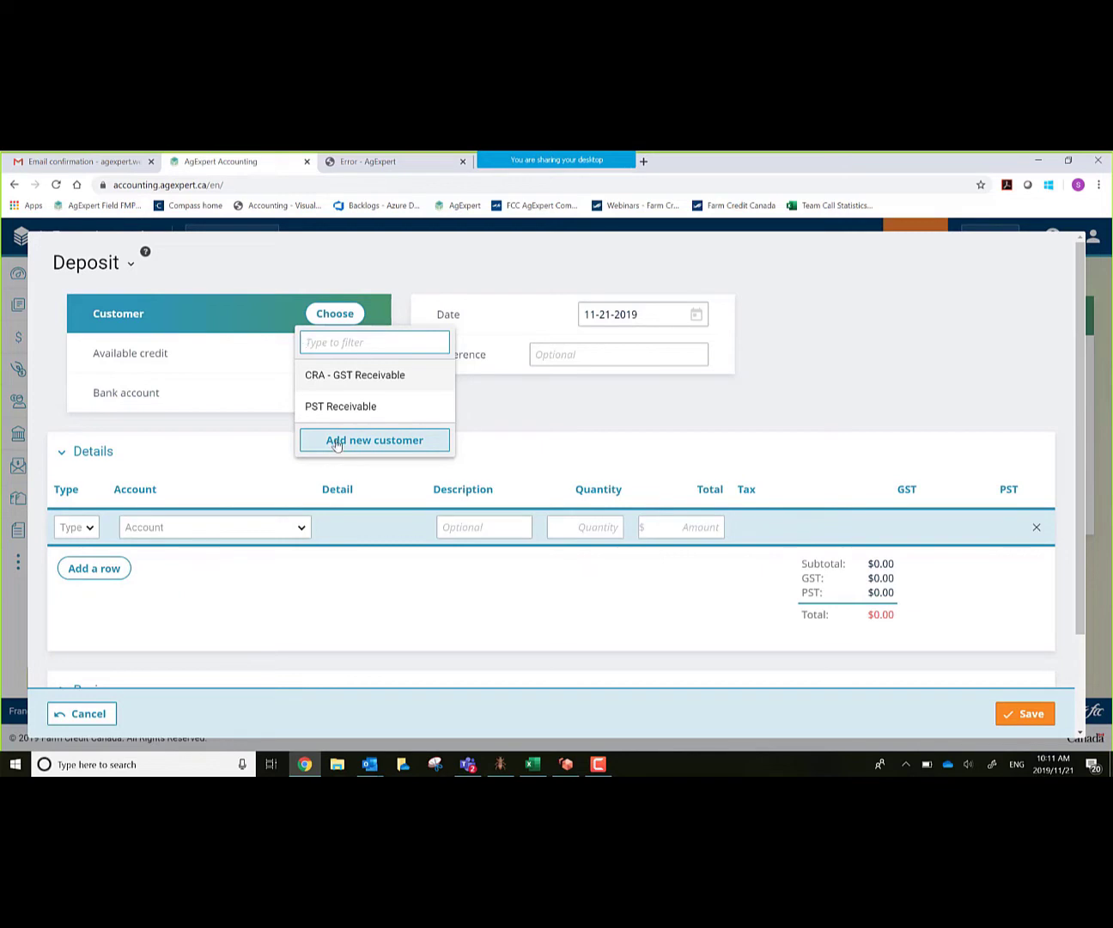
Step: Add Richardson Grain as a new company customer and use it as the deposit's customer
{"action": "left_click", "coordinate": [335, 442]}
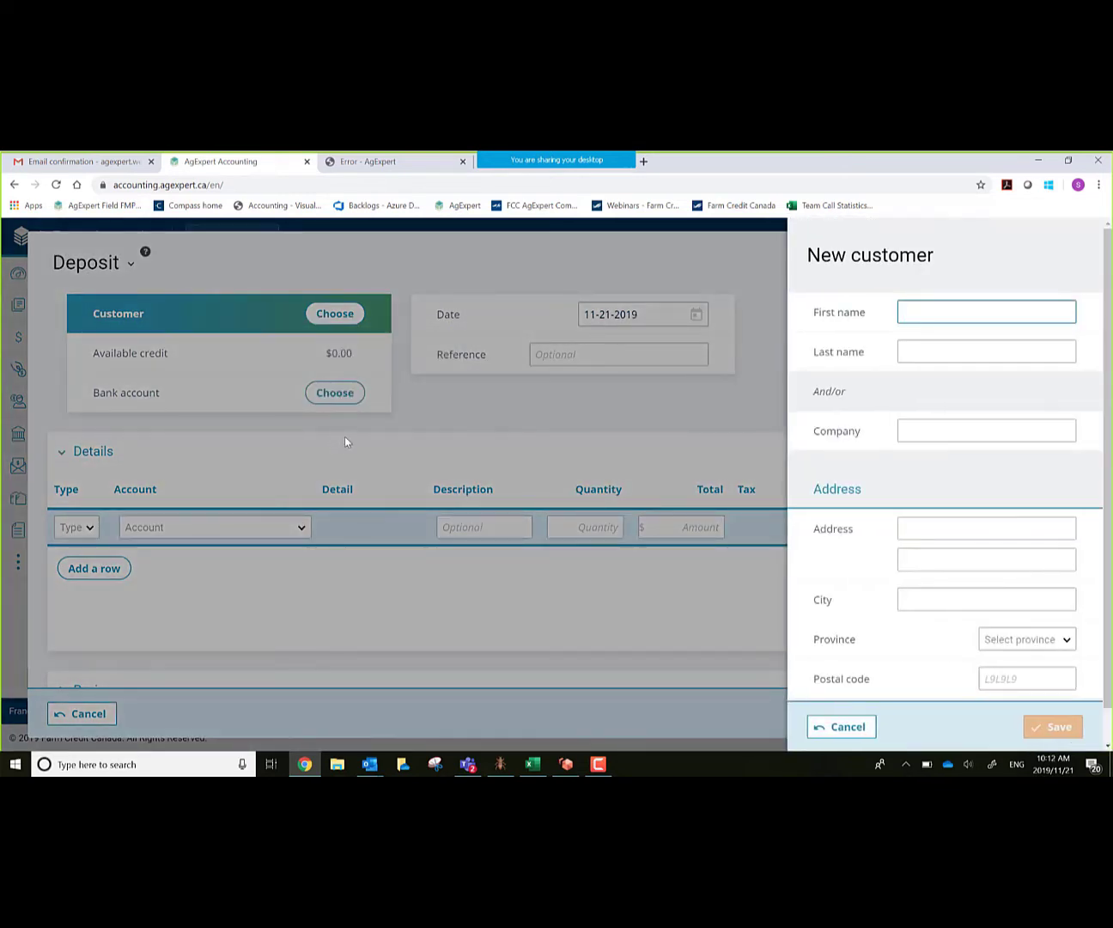
{"action": "key", "text": "Tab"}
{"action": "key", "text": "Tab"}
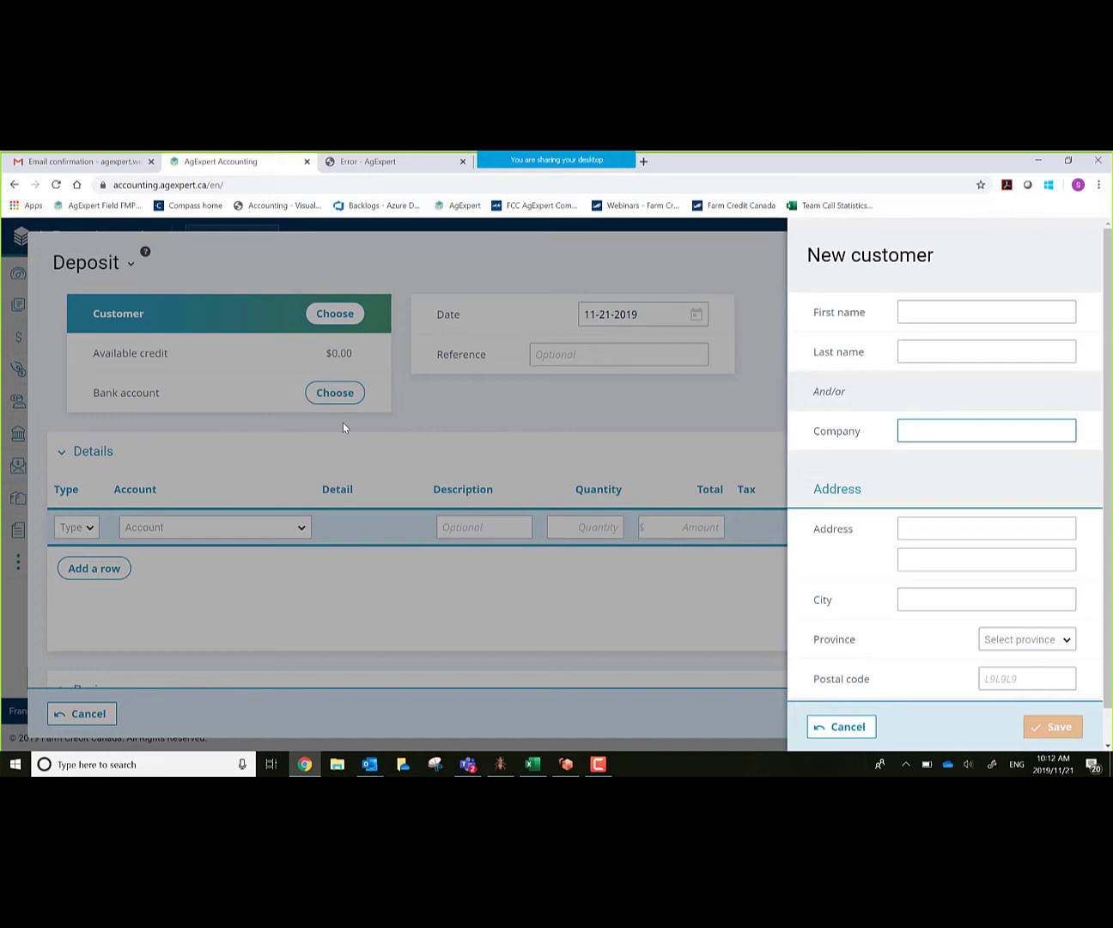
{"action": "type", "text": "Richardson Grain"}
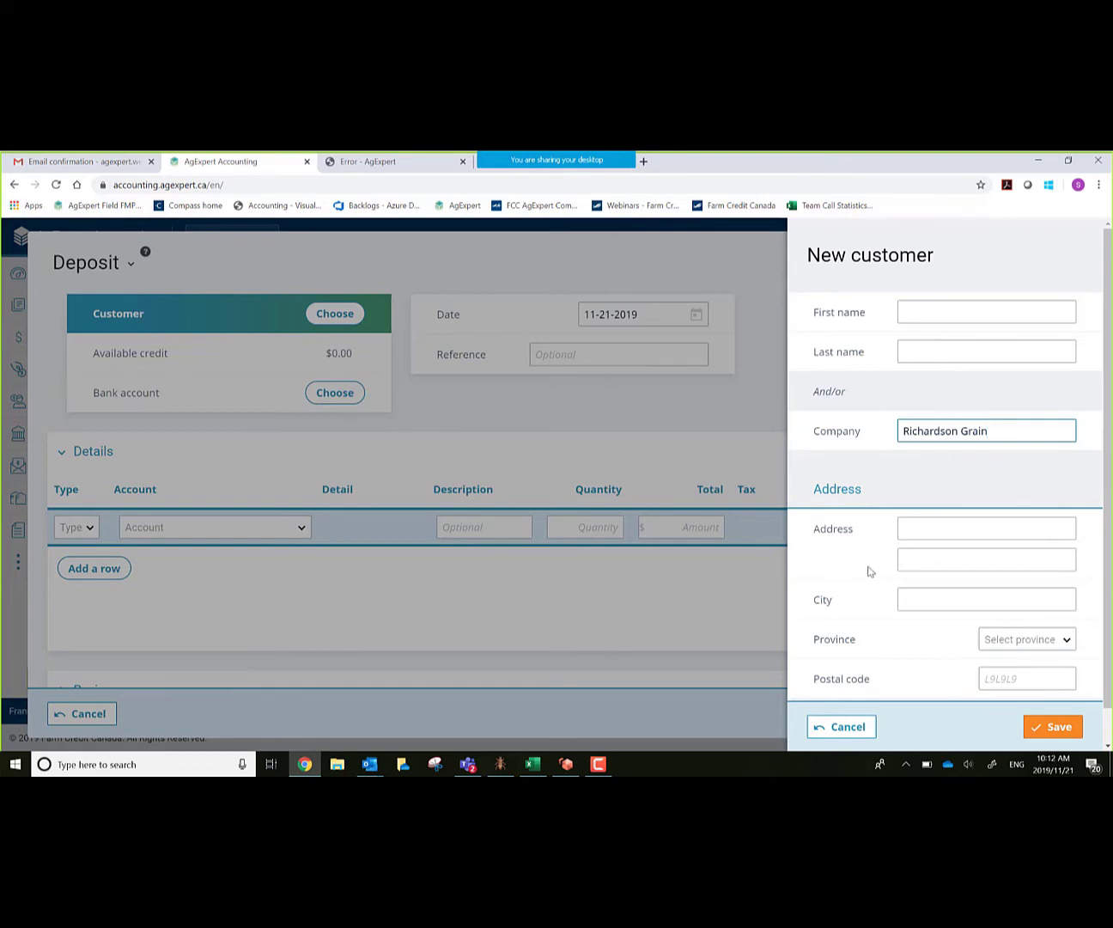
{"action": "left_click", "coordinate": [1057, 727]}
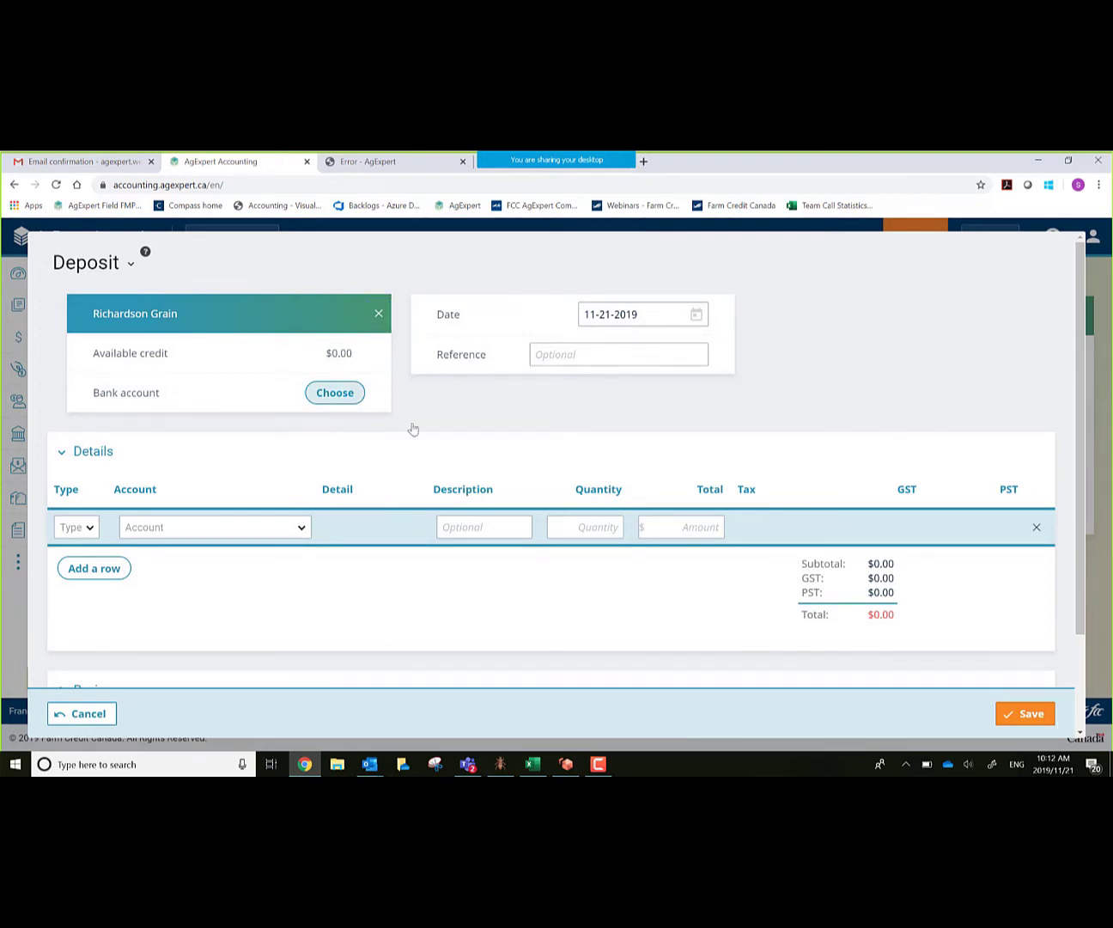
{"action": "left_click", "coordinate": [335, 394]}
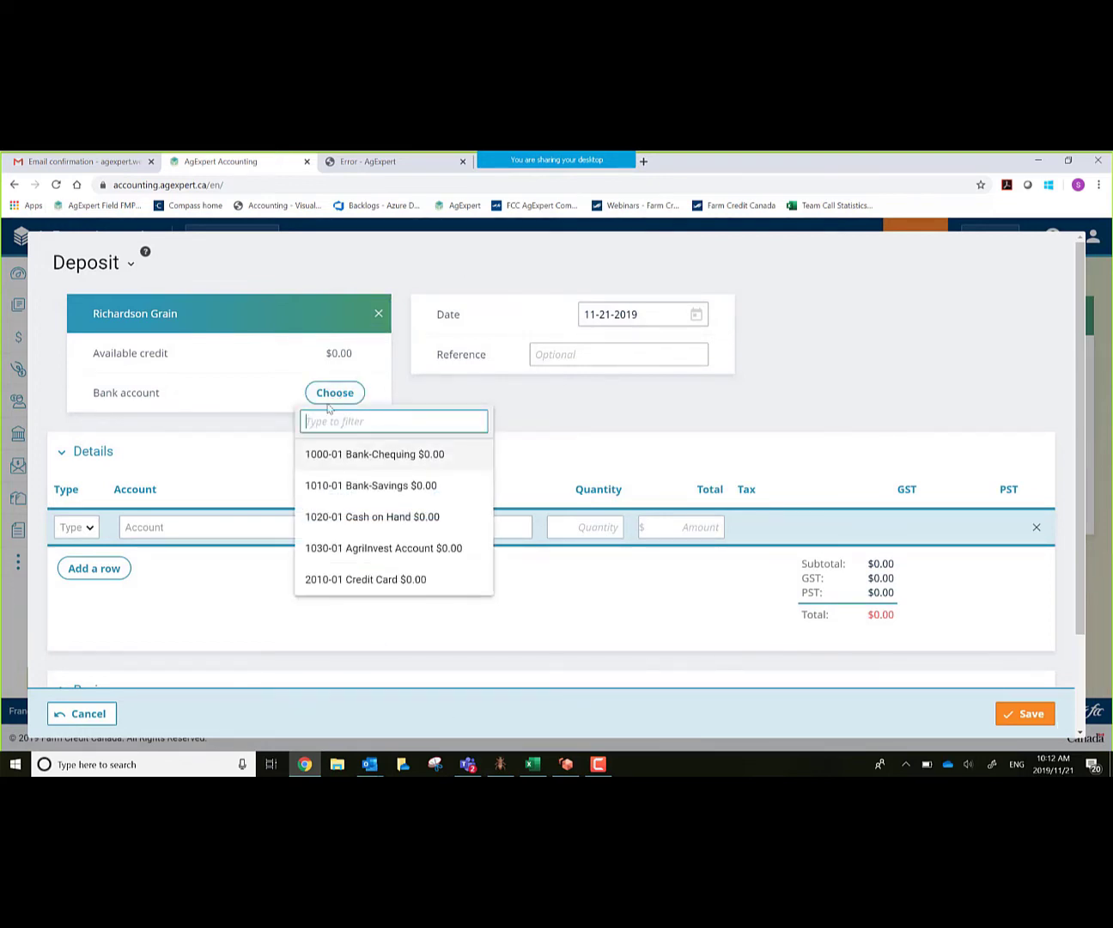
Step: Deposit into 1000-01 Bank-Chequing and date the deposit January 24, 2019
{"action": "left_click", "coordinate": [348, 463]}
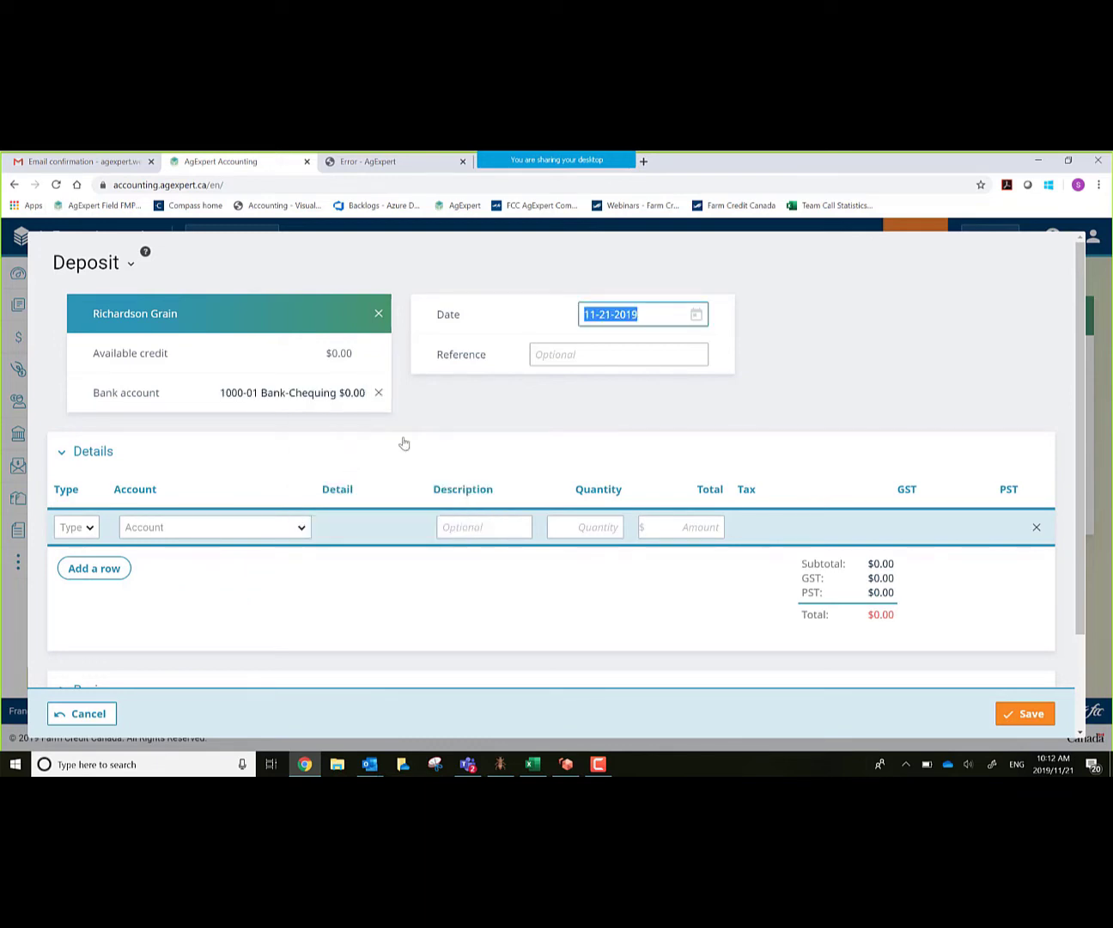
{"action": "left_click", "coordinate": [694, 319]}
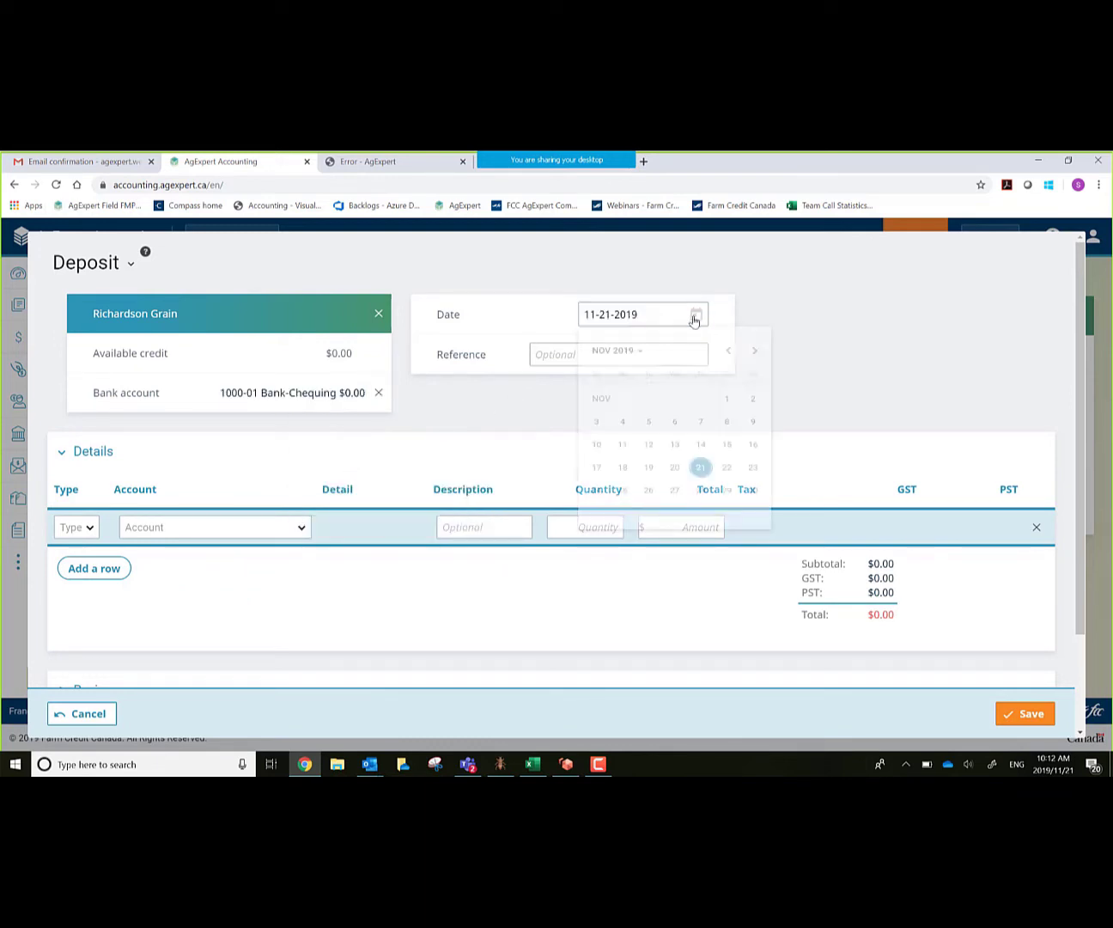
{"action": "left_click", "coordinate": [726, 356]}
{"action": "left_click", "coordinate": [726, 356]}
{"action": "left_click", "coordinate": [726, 356]}
{"action": "left_click", "coordinate": [725, 356]}
{"action": "left_click", "coordinate": [726, 356]}
{"action": "left_click", "coordinate": [726, 356]}
{"action": "left_click", "coordinate": [725, 355]}
{"action": "left_click", "coordinate": [726, 356]}
{"action": "left_click", "coordinate": [727, 355]}
{"action": "left_click", "coordinate": [728, 355]}
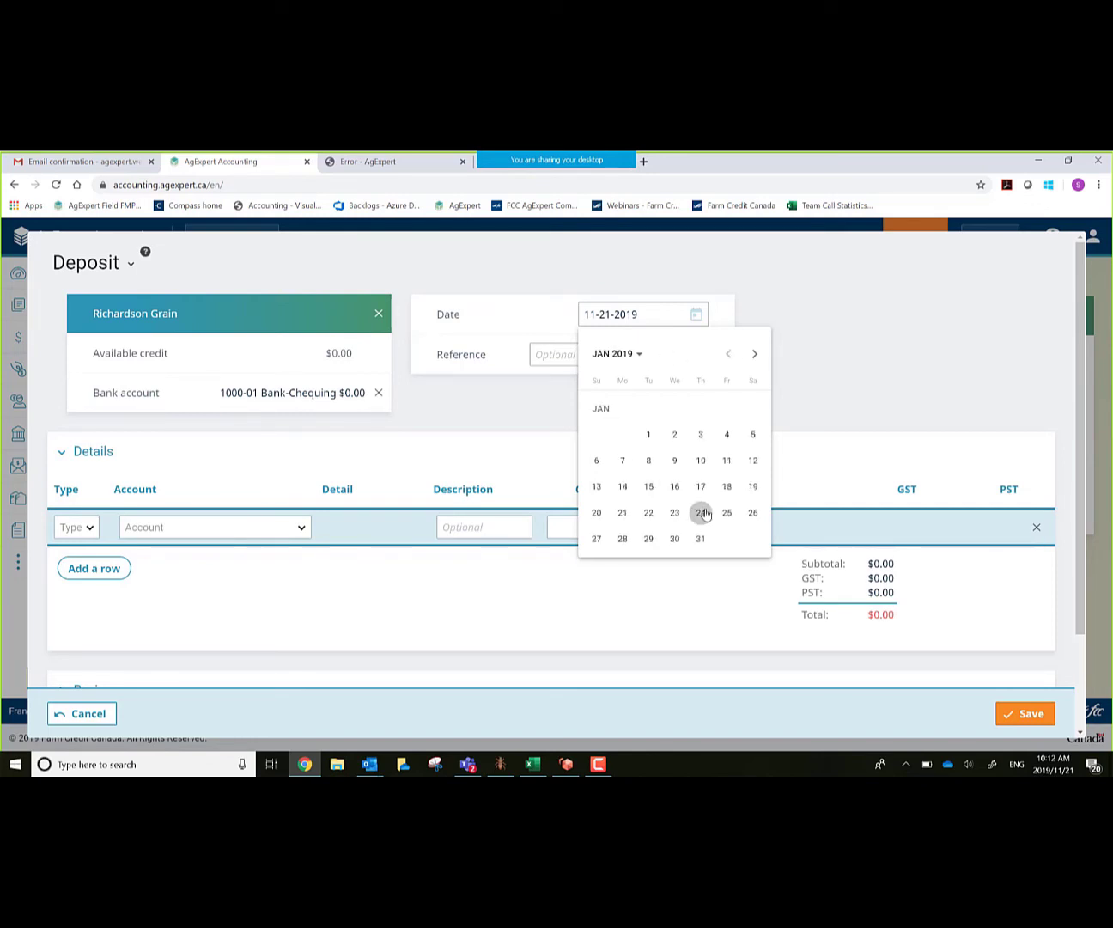
{"action": "left_click", "coordinate": [701, 513]}
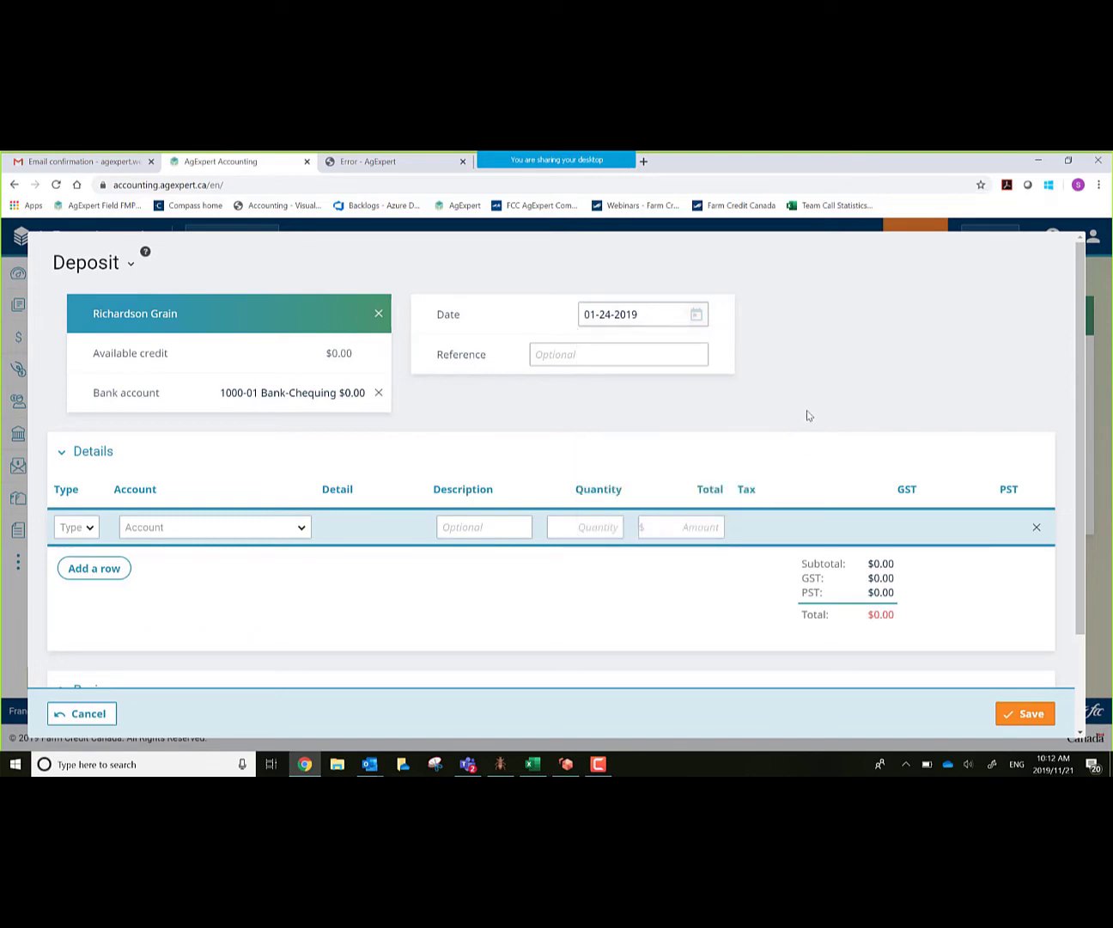
Step: Enter 123 as the deposit's reference
{"action": "key", "text": "Tab"}
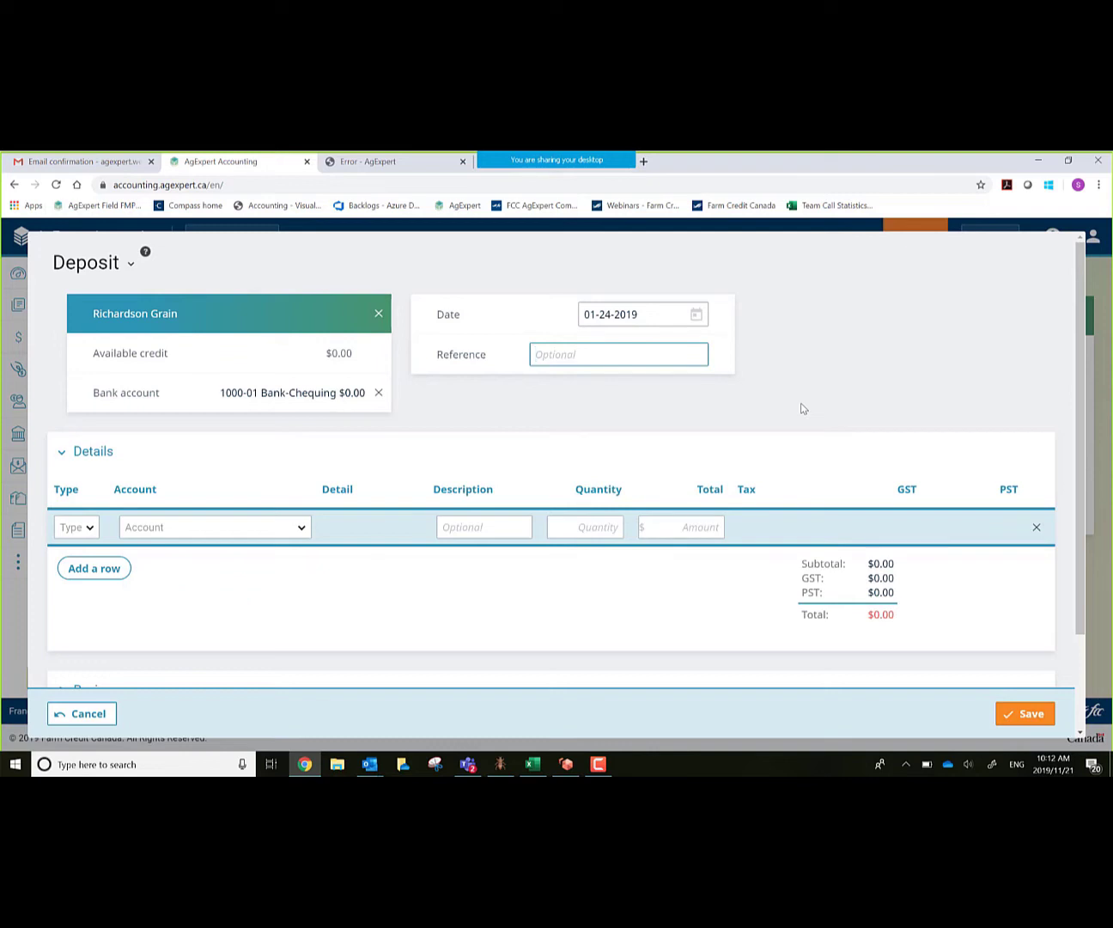
{"action": "type", "text": "123"}
{"action": "key", "text": "Tab"}
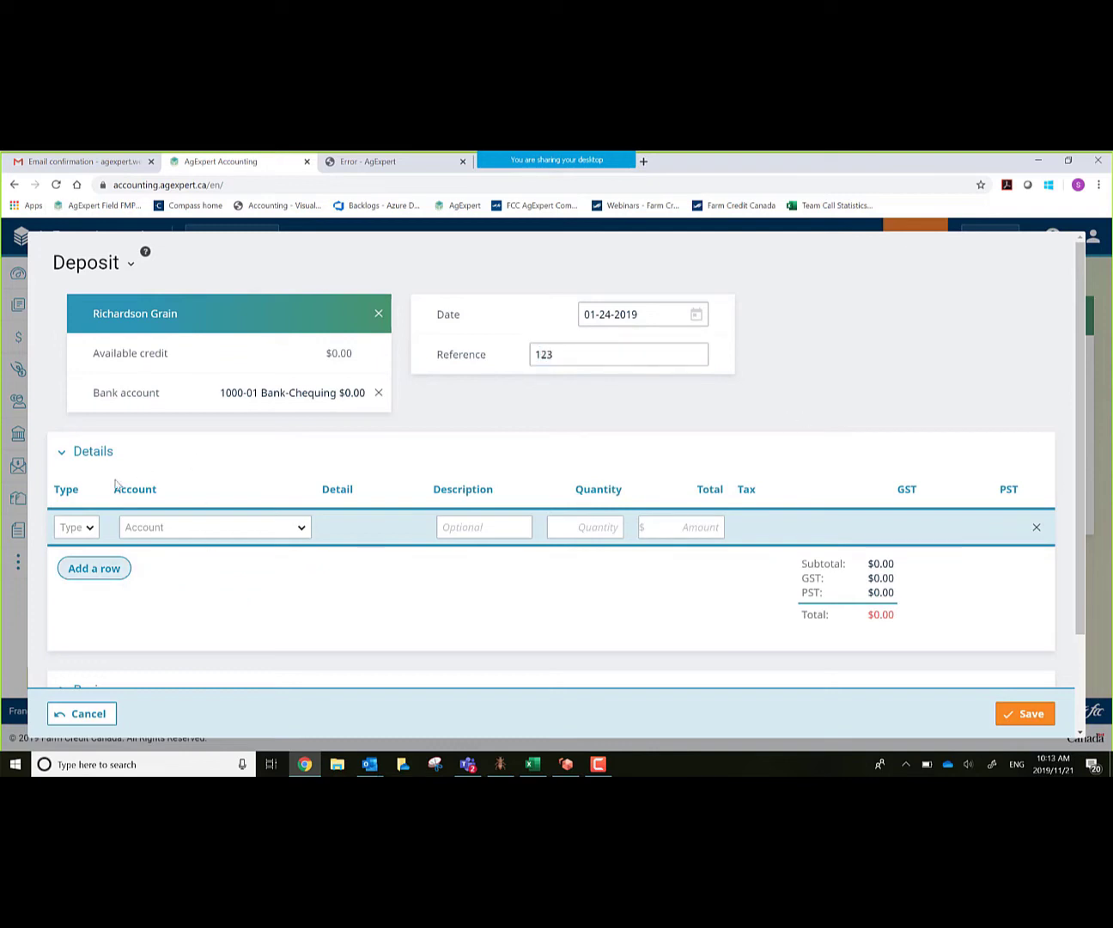
Step: Make the first deposit line an IN income line on 4000-01 Hard Red Spring Wheat
{"action": "left_click", "coordinate": [90, 530]}
{"action": "scroll", "coordinate": [102, 603], "scroll_direction": "down", "scroll_amount": 3}
{"action": "scroll", "coordinate": [129, 648], "scroll_direction": "down", "scroll_amount": 2}
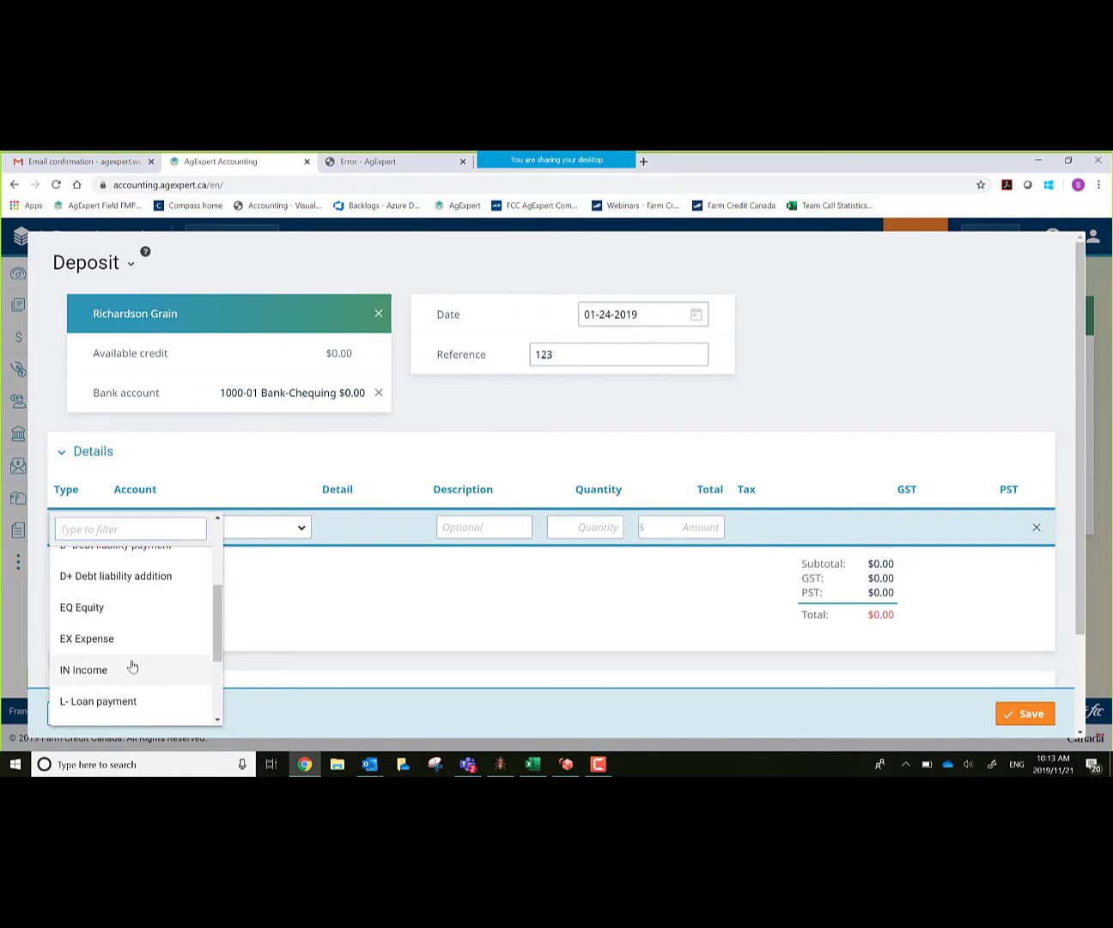
{"action": "left_click", "coordinate": [131, 666]}
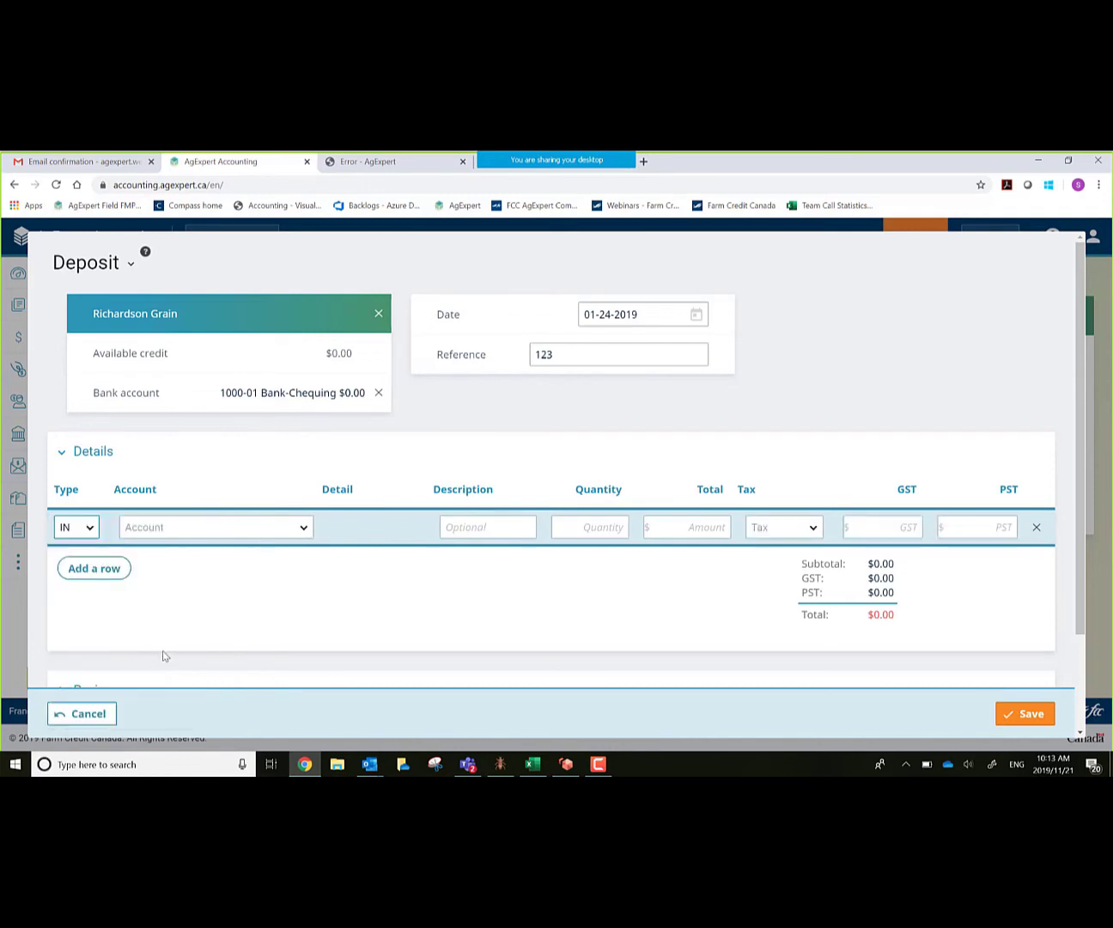
{"action": "left_click", "coordinate": [306, 529]}
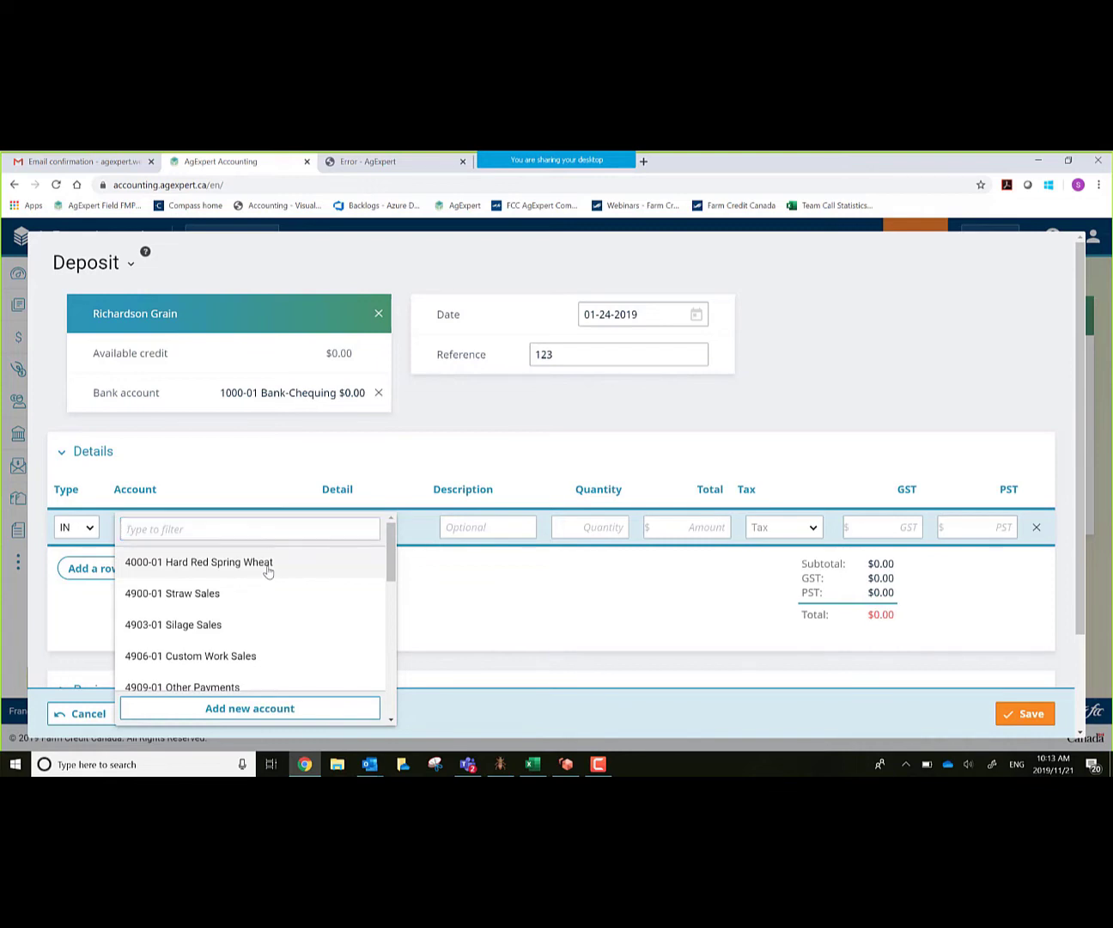
{"action": "left_click", "coordinate": [267, 563]}
Step: Describe the line as 'Grain sale' with quantity 20 and an $8,000 total, no tax
{"action": "key", "text": "Tab"}
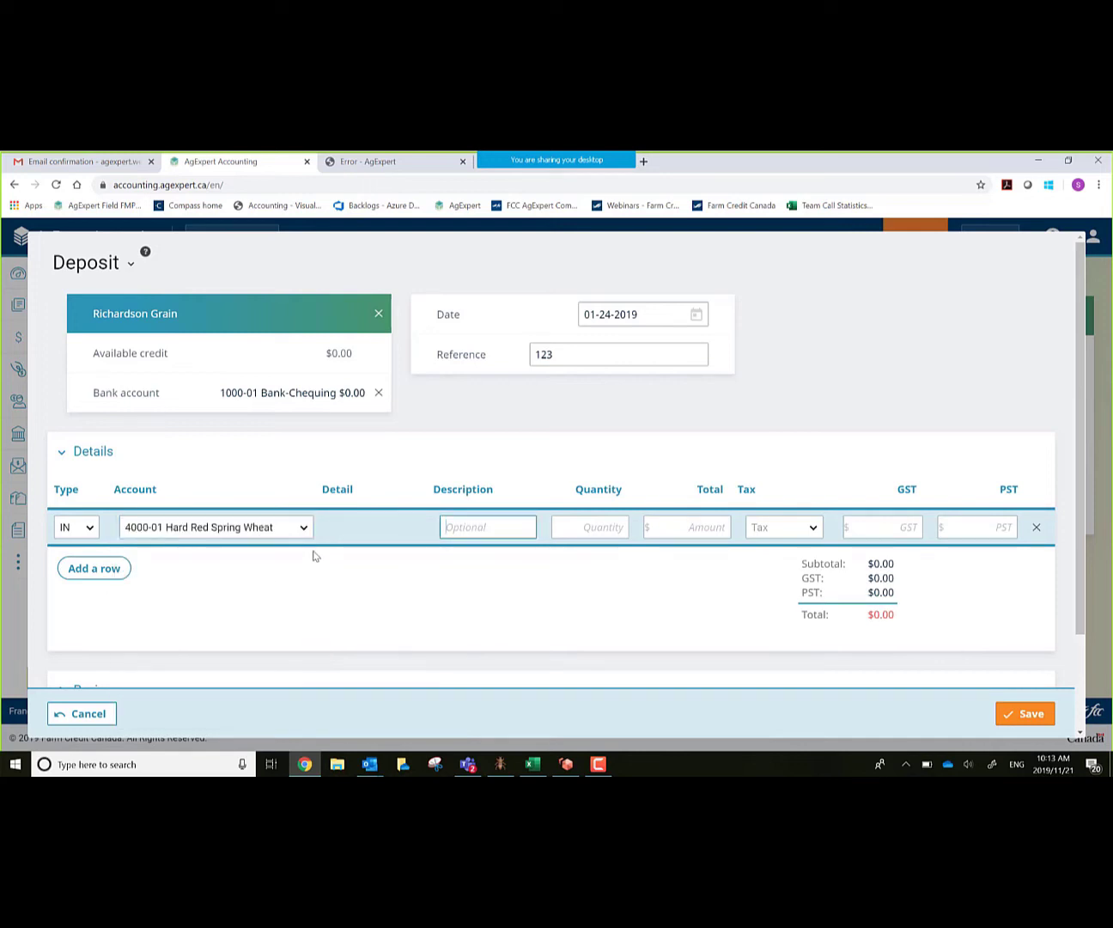
{"action": "type", "text": "Grain sale"}
{"action": "key", "text": "Tab"}
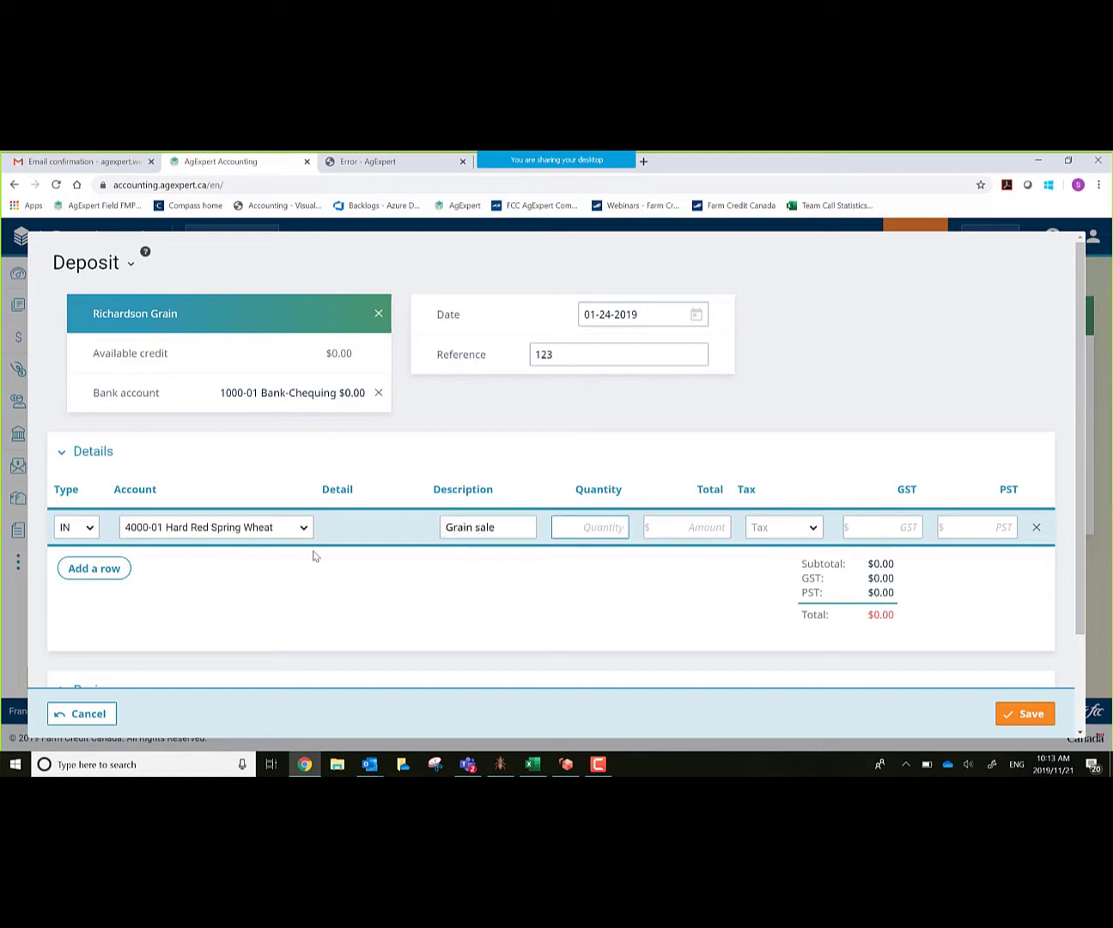
{"action": "type", "text": "20"}
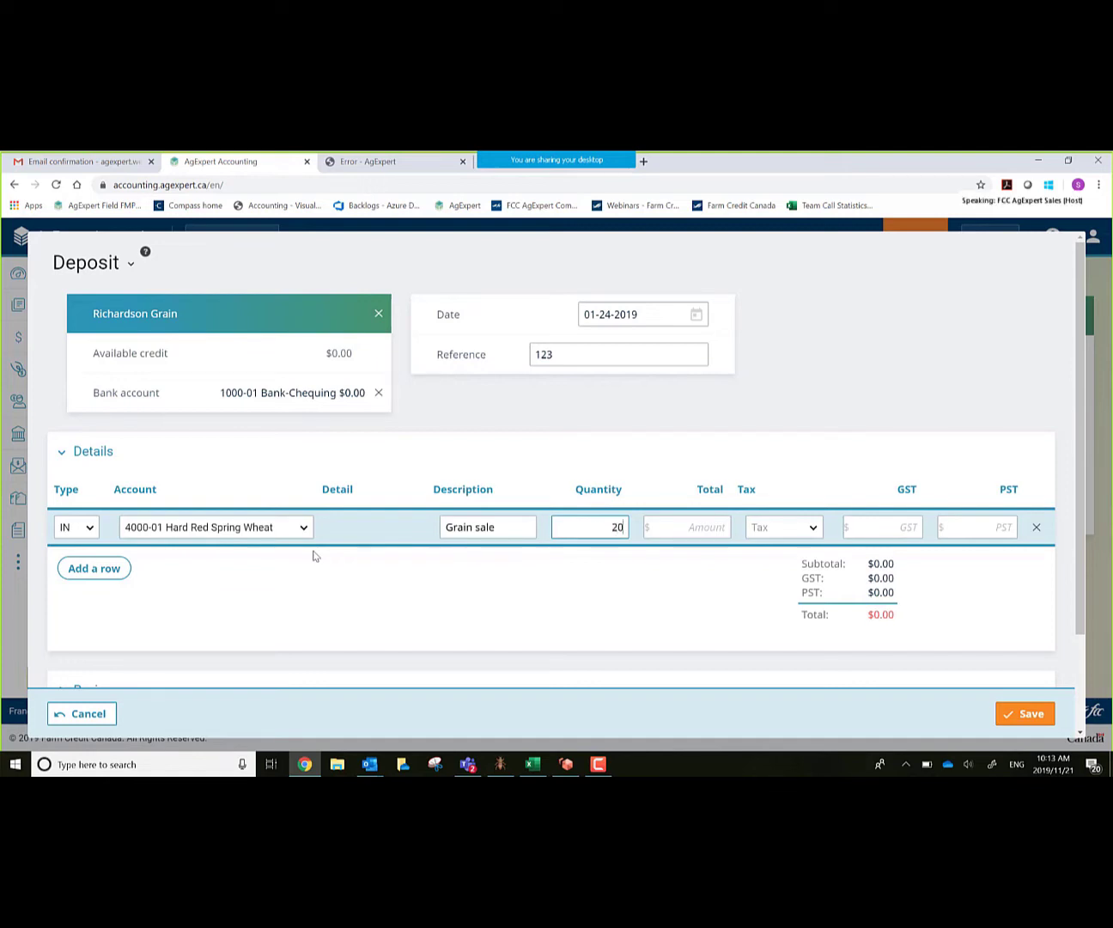
{"action": "key", "text": "Tab"}
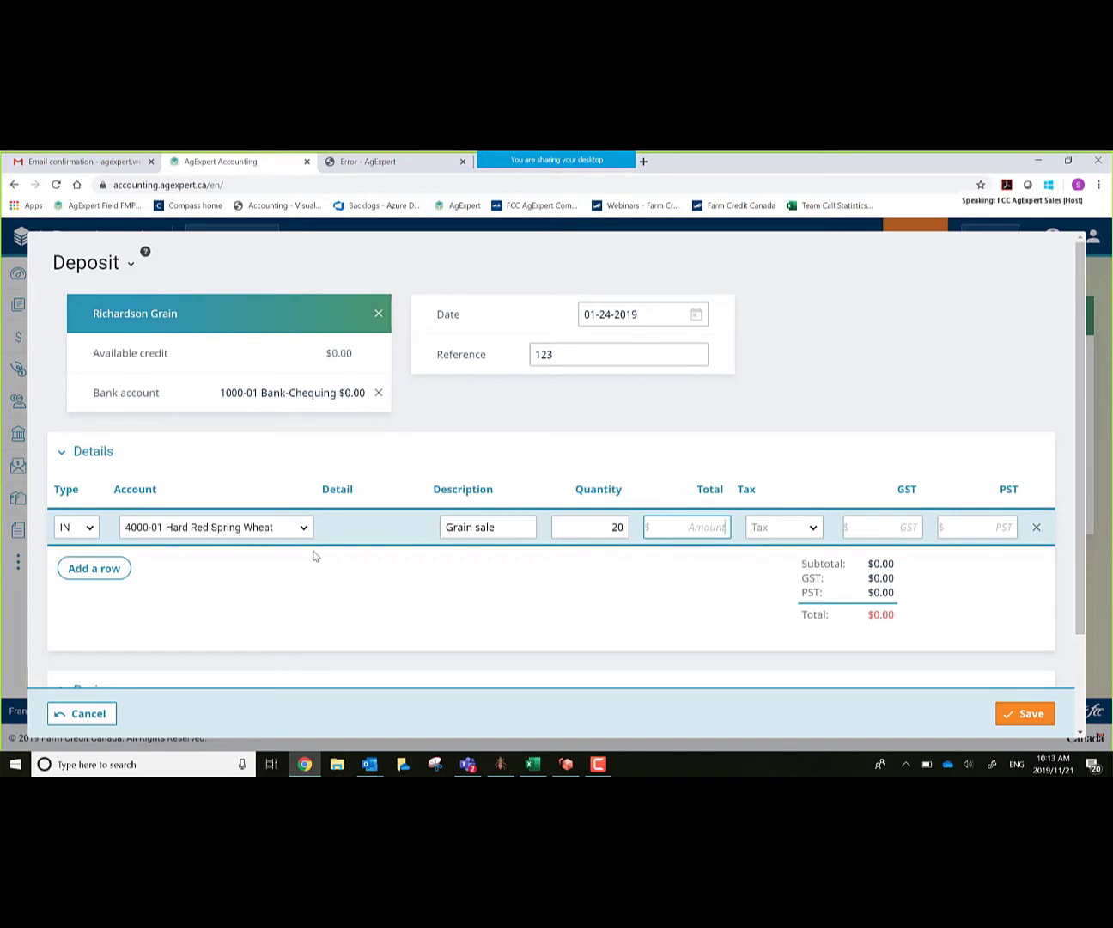
{"action": "type", "text": "8000"}
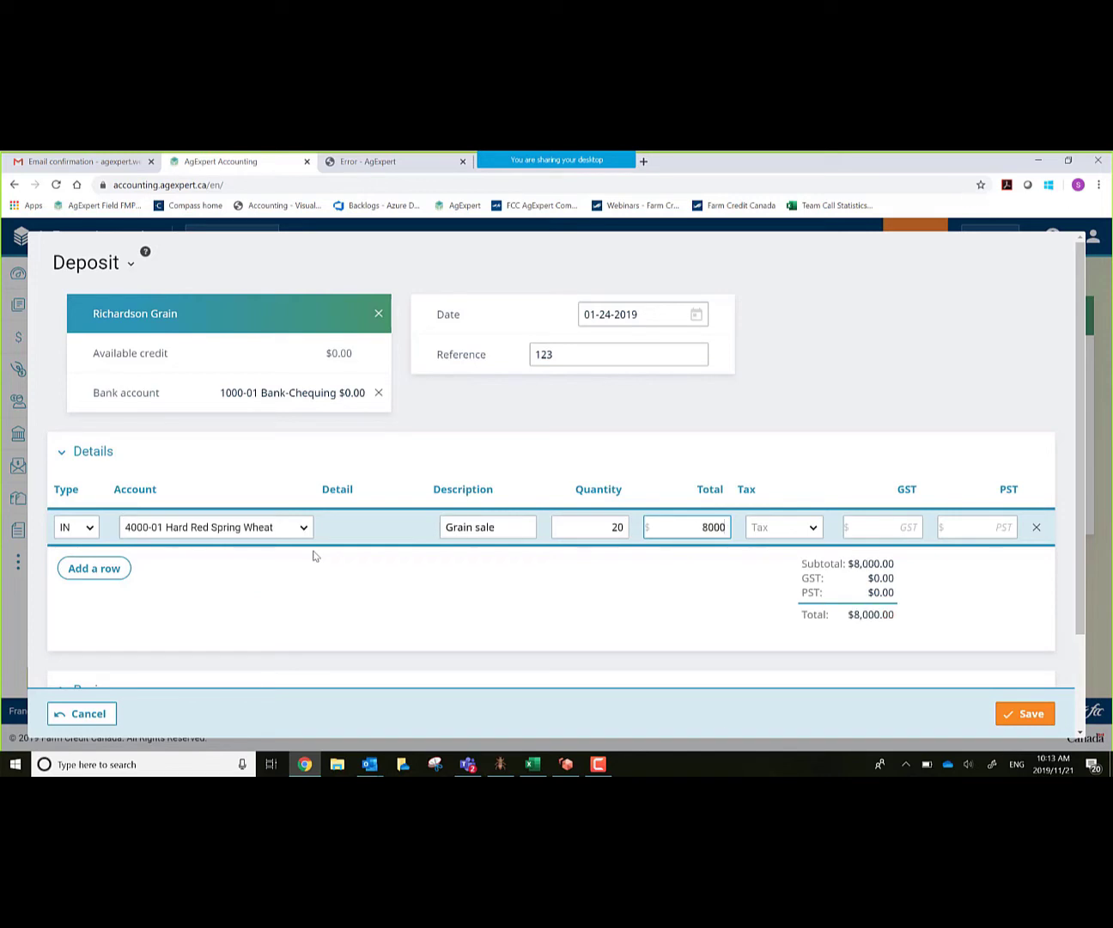
{"action": "key", "text": "Tab"}
{"action": "key", "text": "Tab"}
{"action": "key", "text": "Tab"}
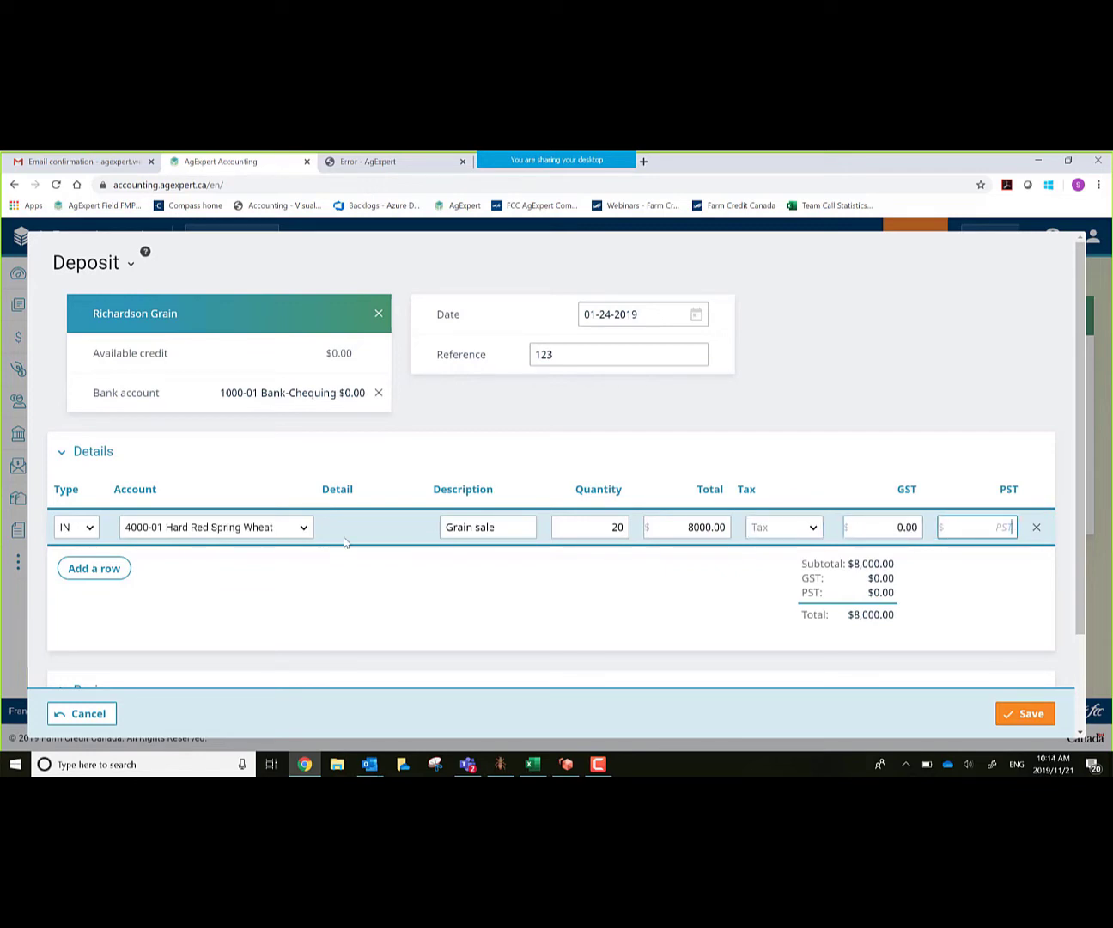
{"action": "key", "text": "Tab"}
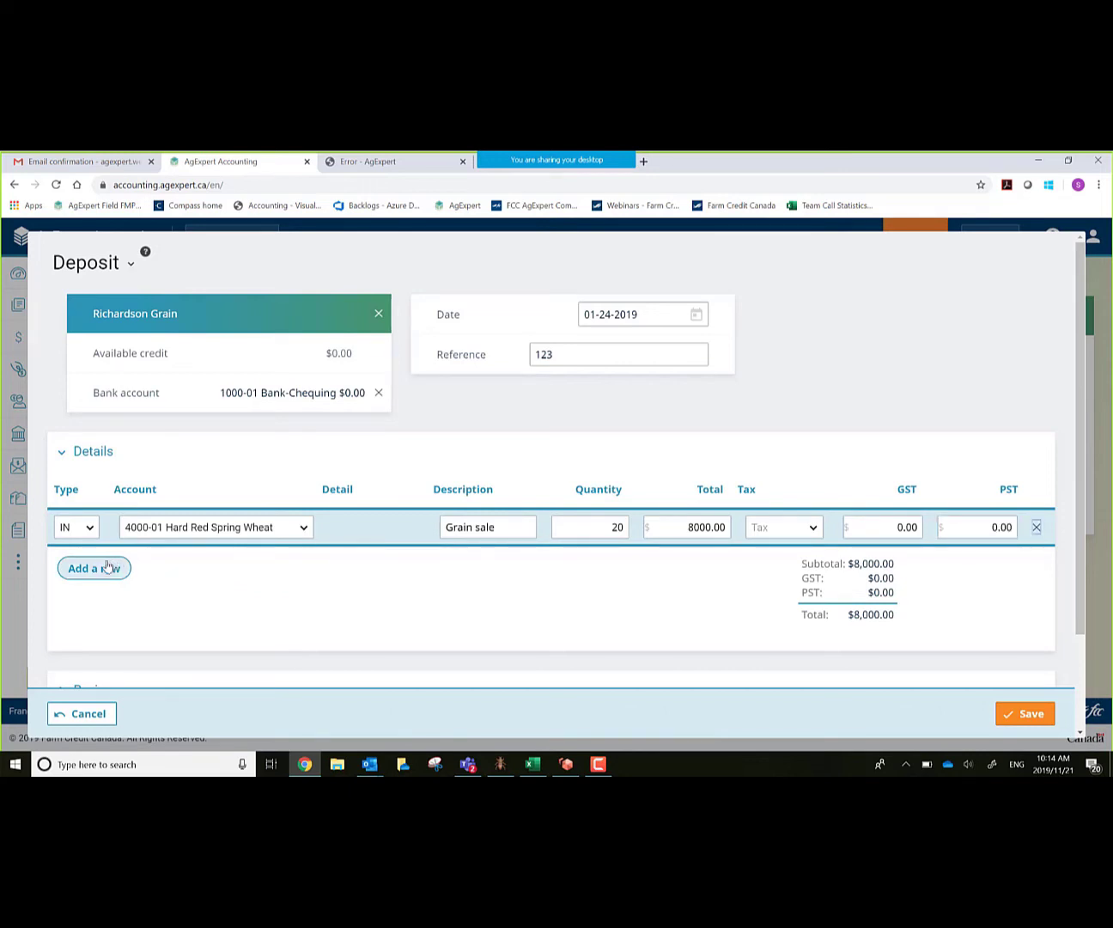
Step: Add a second deposit line as an EX expense on 5080-01 Freight & Trucking Expense
{"action": "left_click", "coordinate": [107, 569]}
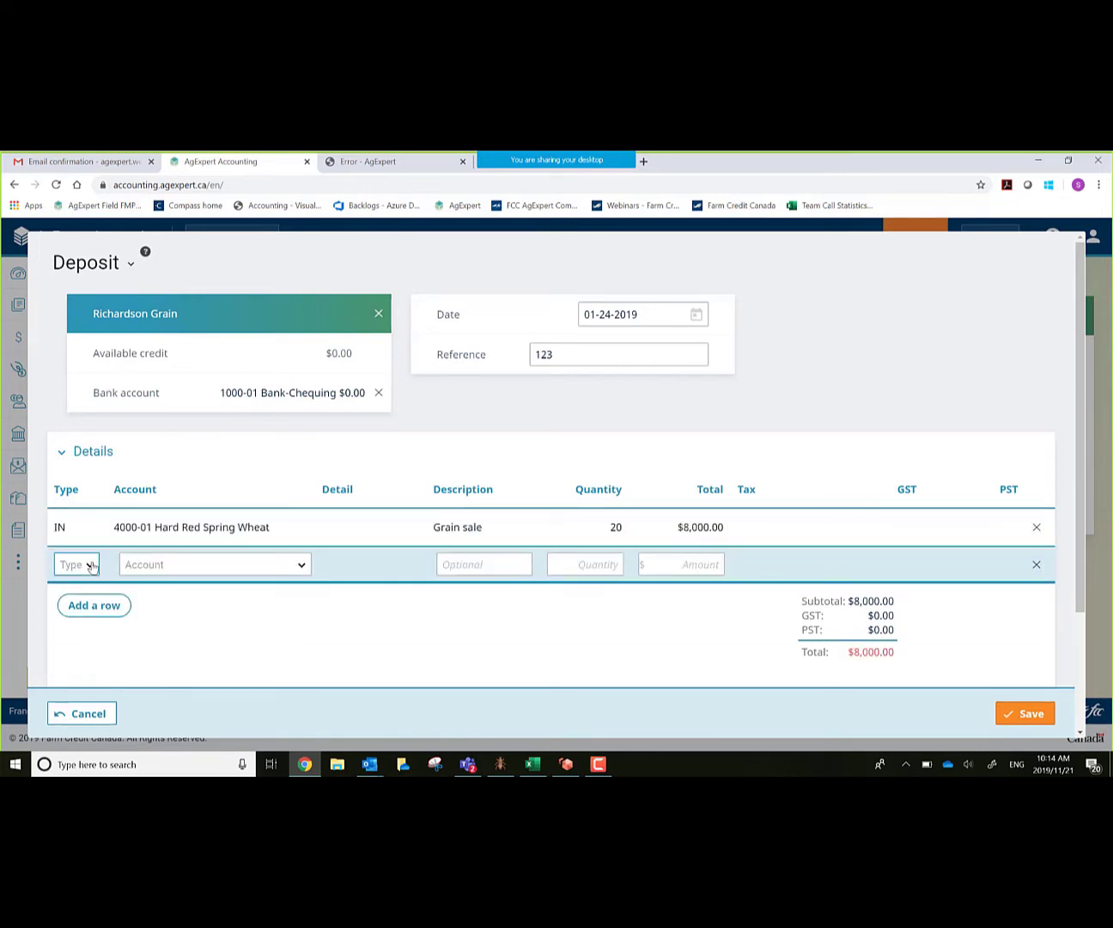
{"action": "left_click", "coordinate": [92, 565]}
{"action": "scroll", "coordinate": [140, 430], "scroll_direction": "down", "scroll_amount": 1}
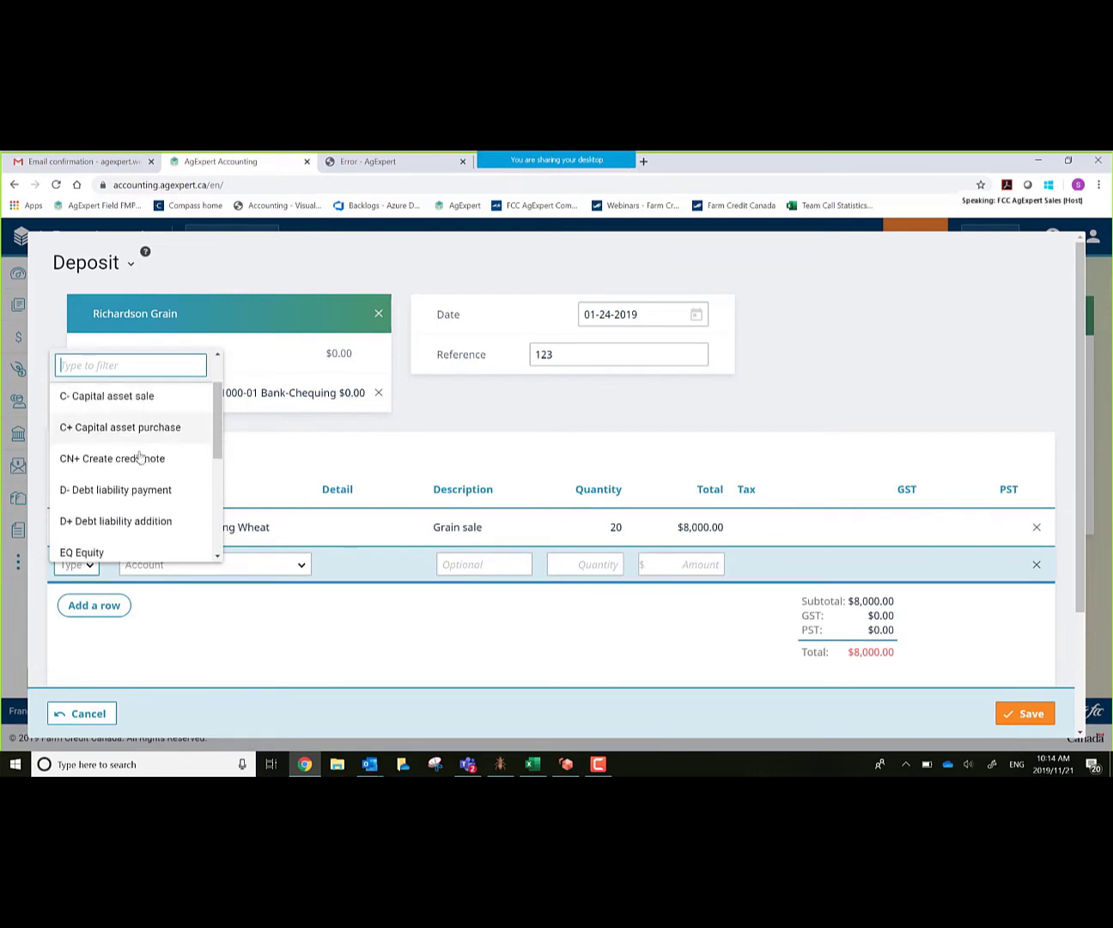
{"action": "scroll", "coordinate": [133, 481], "scroll_direction": "down", "scroll_amount": 1}
{"action": "left_click", "coordinate": [106, 522]}
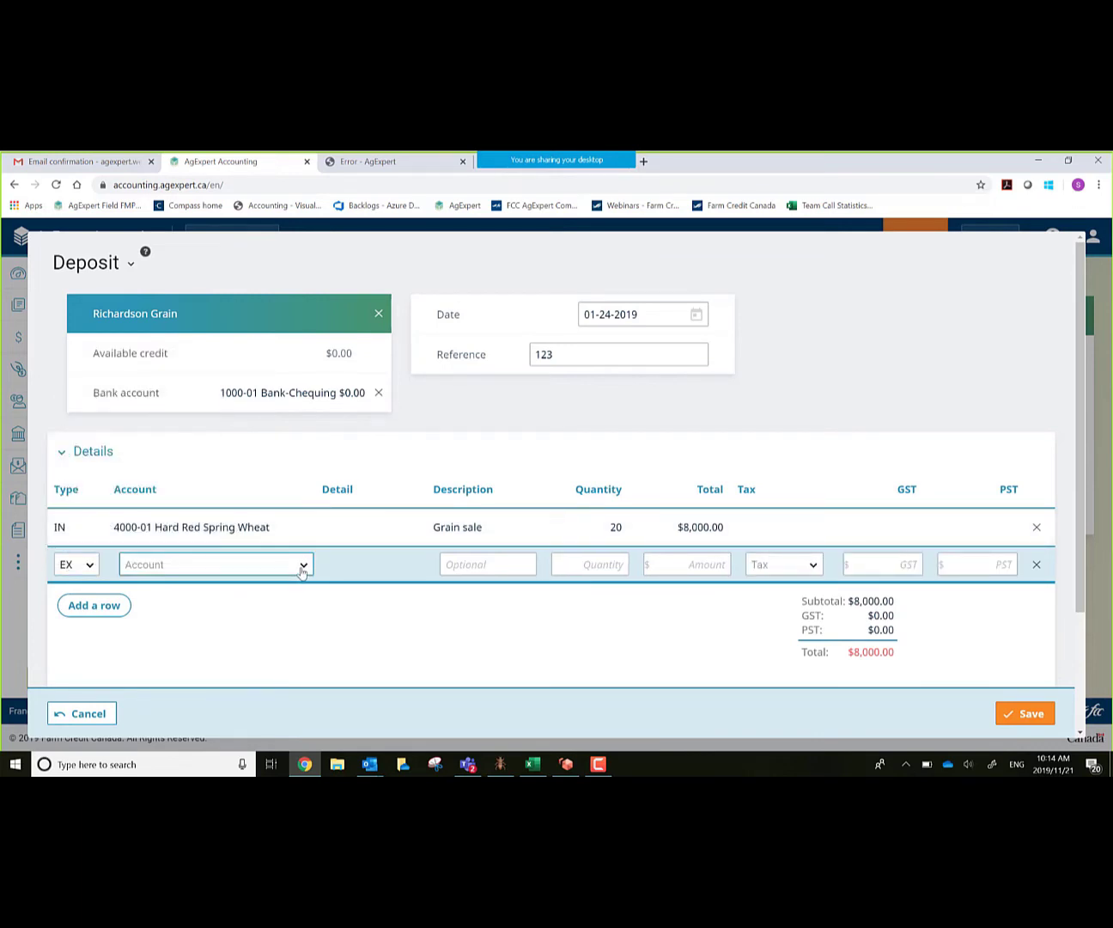
{"action": "left_click", "coordinate": [302, 567]}
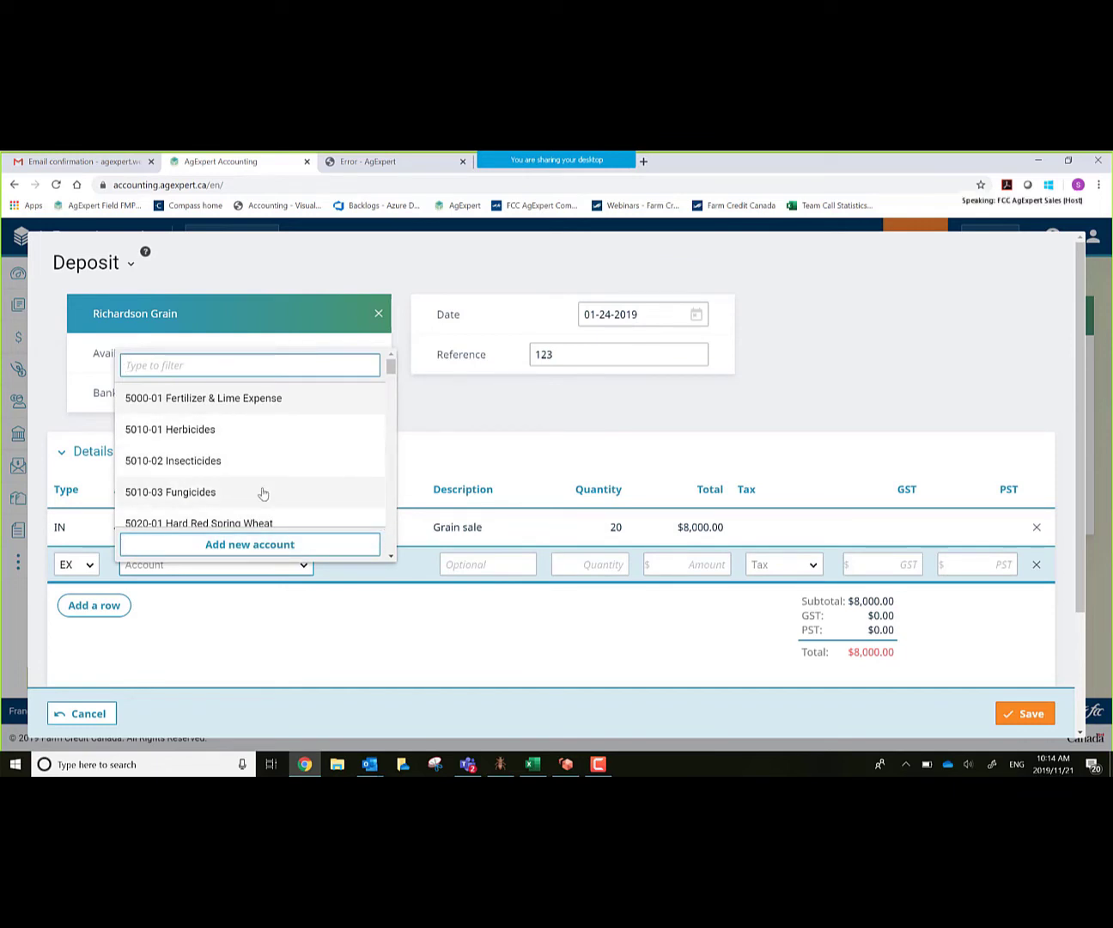
{"action": "left_click", "coordinate": [270, 460]}
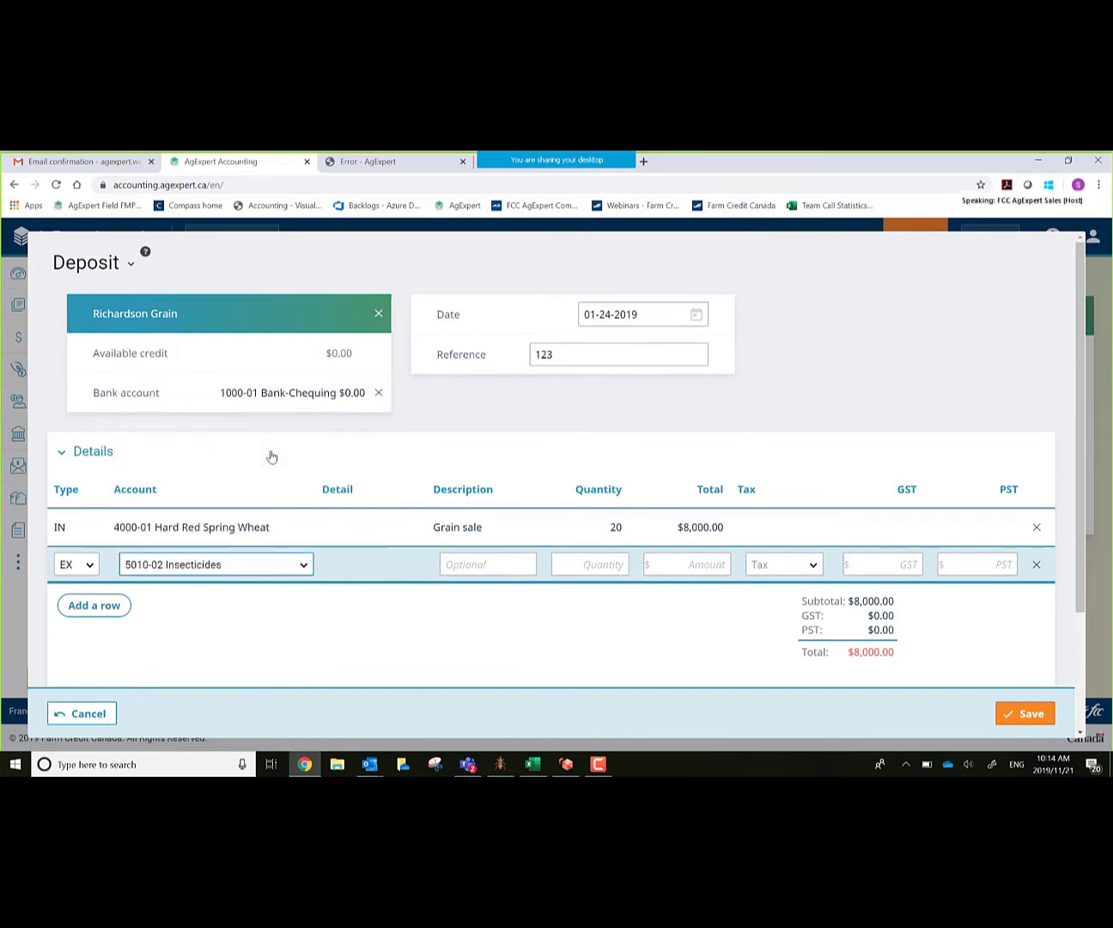
{"action": "left_click", "coordinate": [304, 565]}
{"action": "scroll", "coordinate": [275, 615], "scroll_direction": "down", "scroll_amount": 1}
{"action": "scroll", "coordinate": [276, 618], "scroll_direction": "down", "scroll_amount": 1}
{"action": "scroll", "coordinate": [277, 617], "scroll_direction": "down", "scroll_amount": 4}
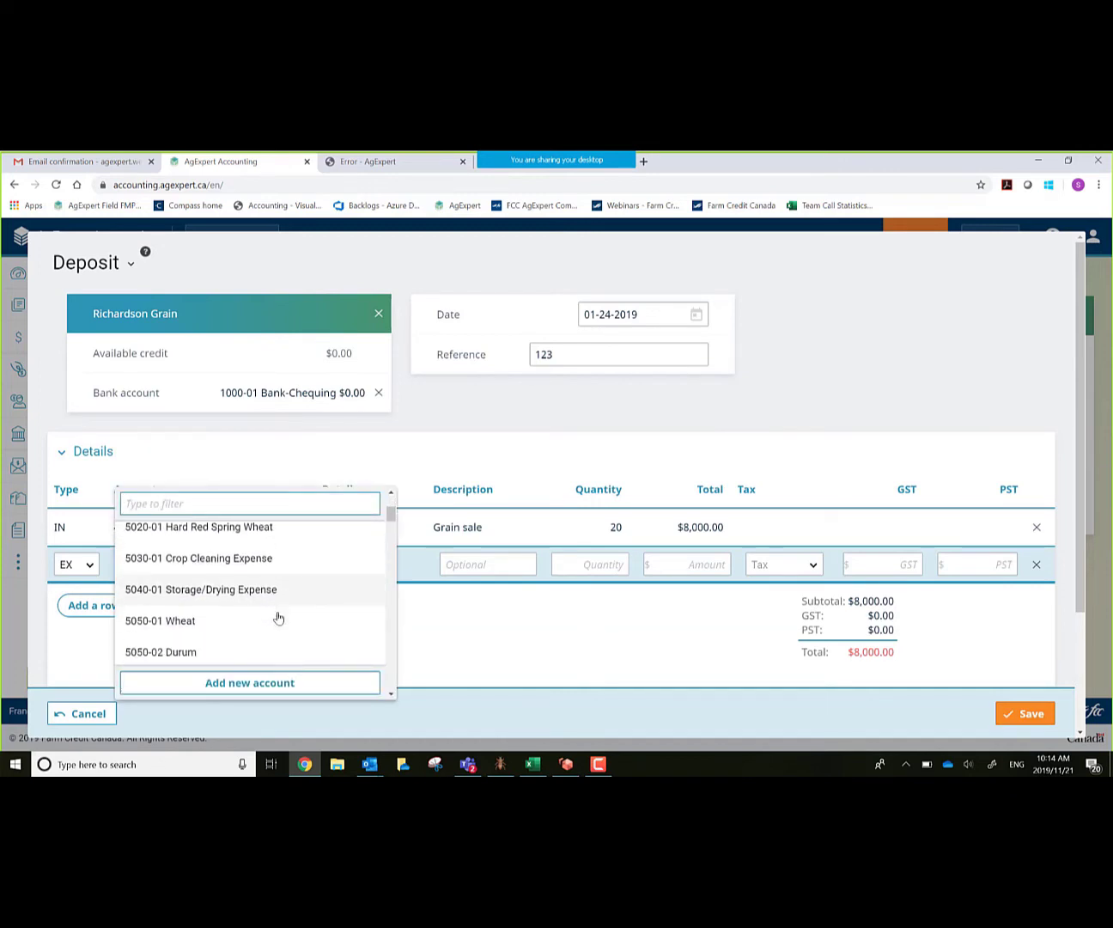
{"action": "scroll", "coordinate": [276, 617], "scroll_direction": "down", "scroll_amount": 1}
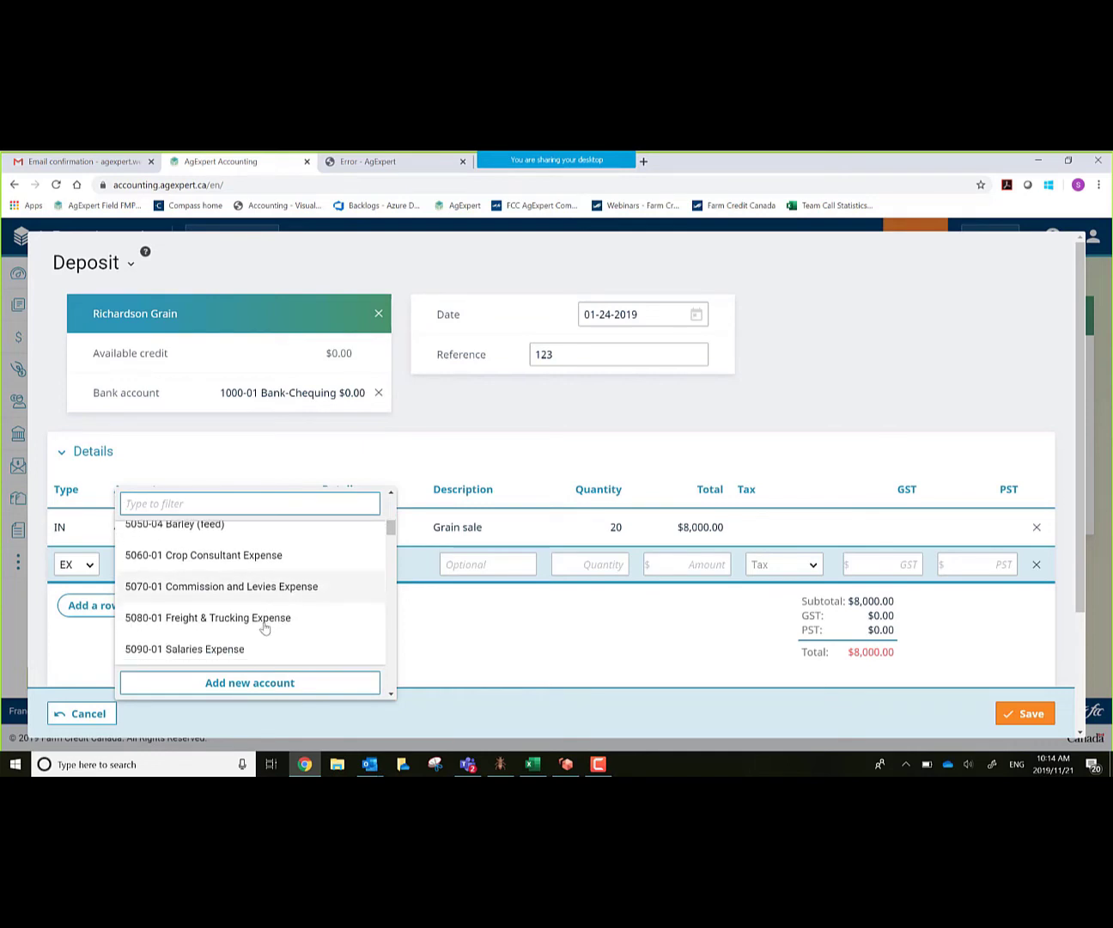
{"action": "left_click", "coordinate": [262, 619]}
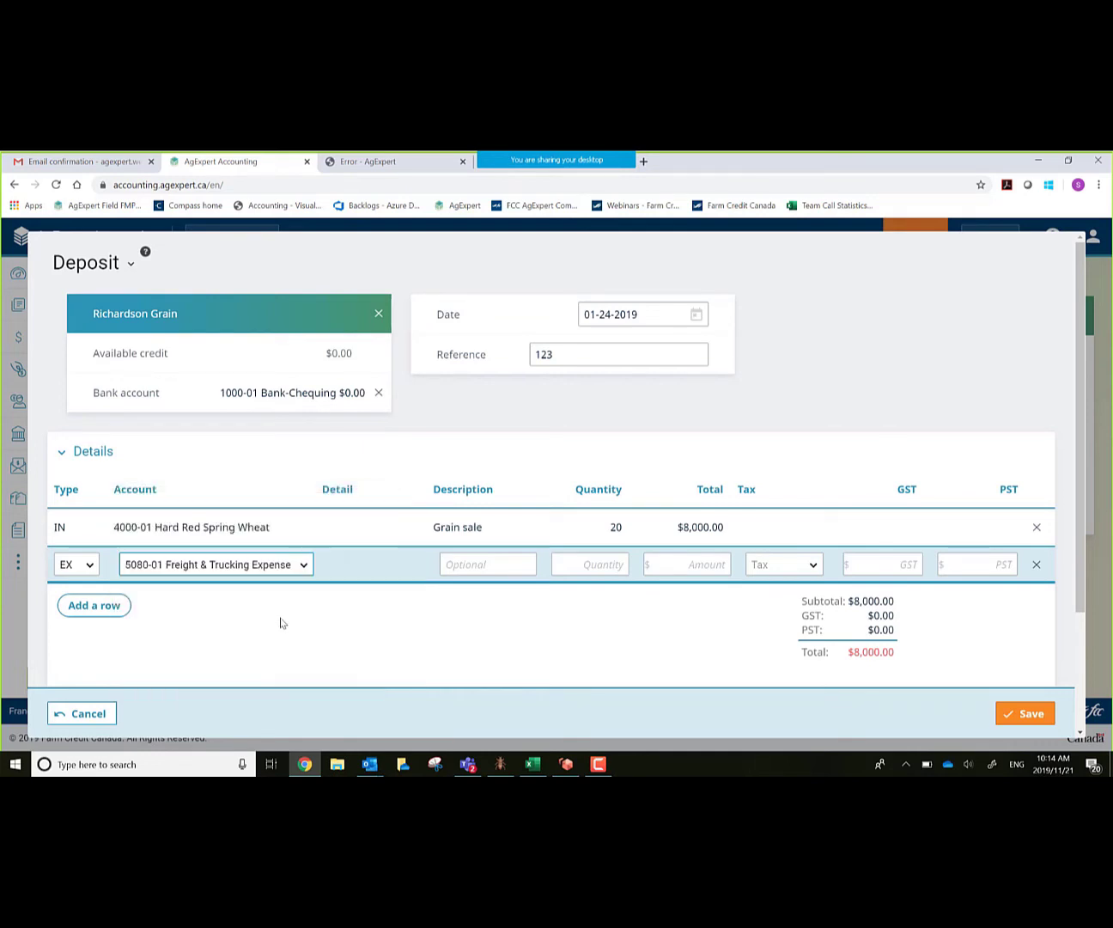
Step: Give the expense a 1200 amount with B - Both Taxes in Amount, leaving the deposit at $6,800
{"action": "key", "text": "Tab"}
{"action": "key", "text": "Tab"}
{"action": "key", "text": "Tab"}
{"action": "type", "text": "12"}
{"action": "key", "text": "Tab"}
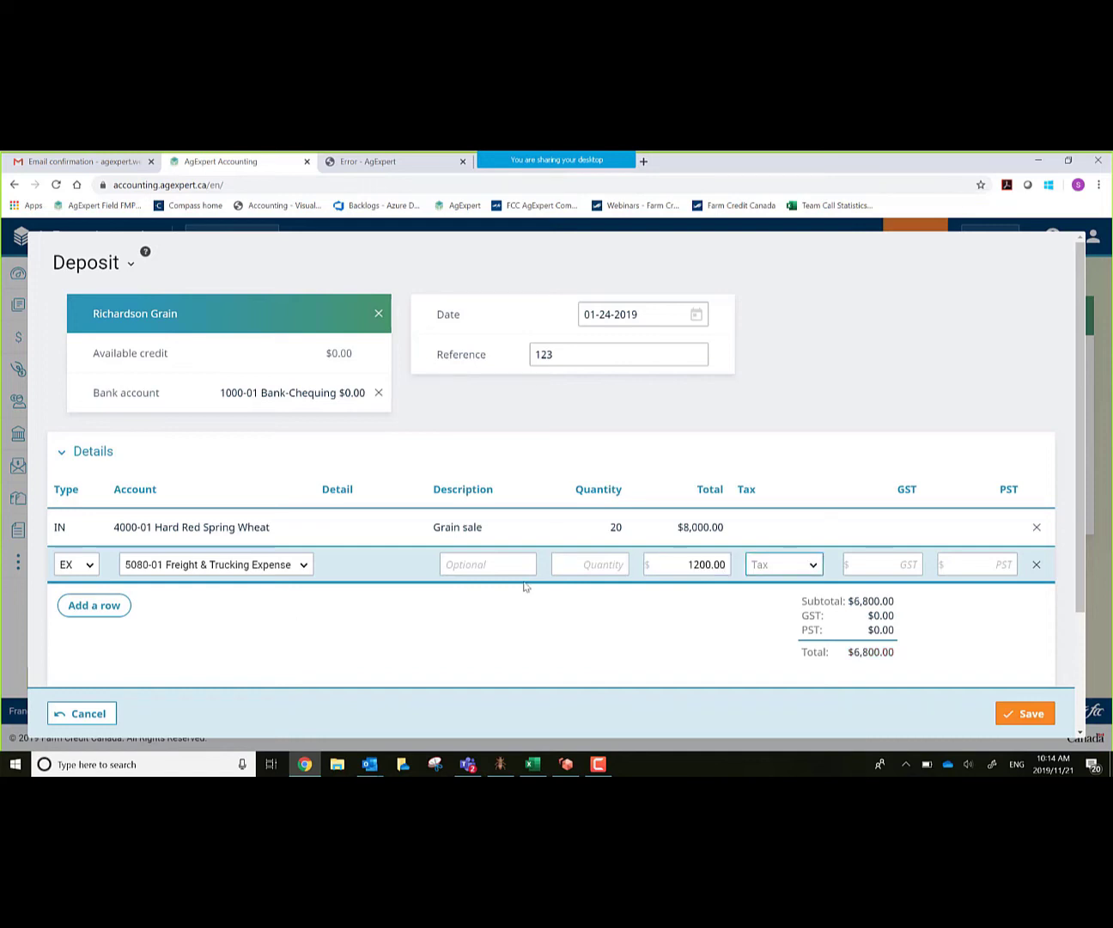
{"action": "left_click", "coordinate": [813, 566]}
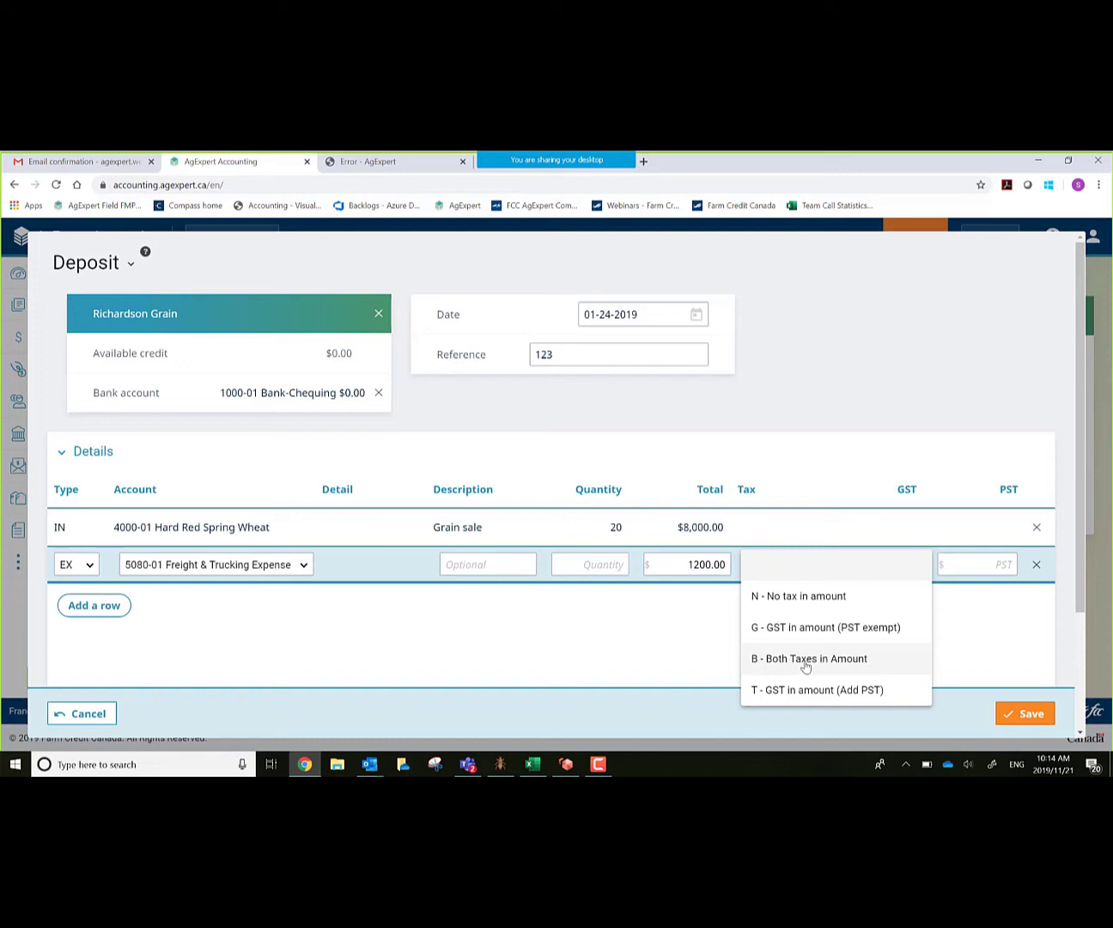
{"action": "left_click", "coordinate": [804, 659]}
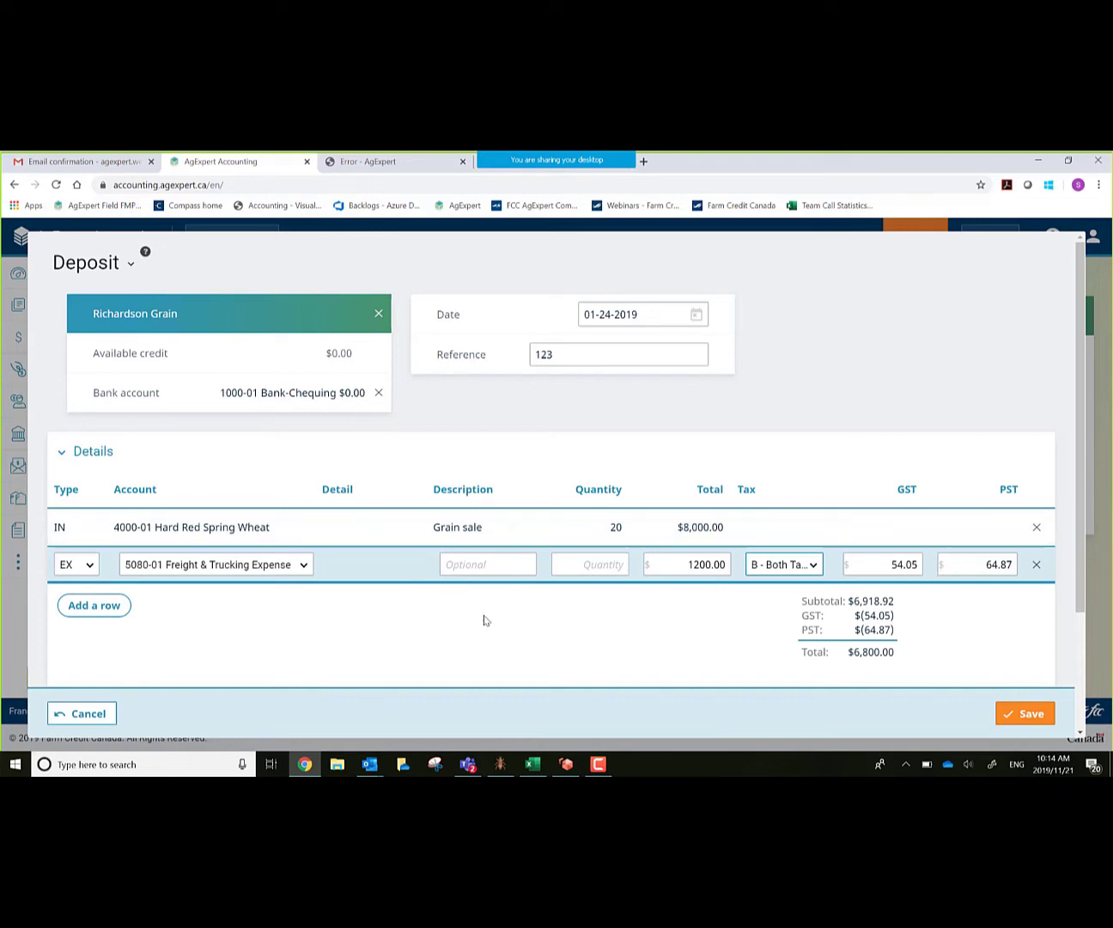
{"action": "scroll", "coordinate": [512, 670], "scroll_direction": "down", "scroll_amount": 2}
{"action": "scroll", "coordinate": [450, 631], "scroll_direction": "down", "scroll_amount": 2}
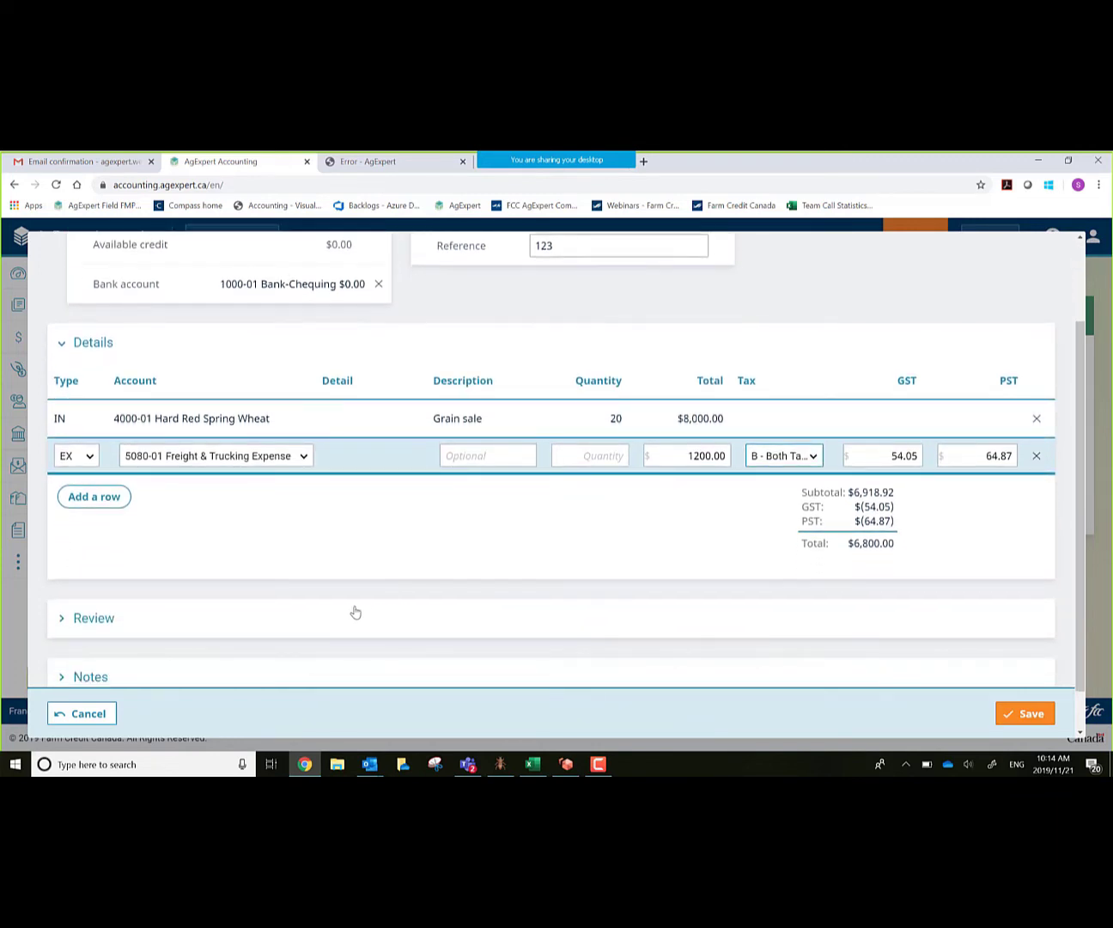
{"action": "left_click", "coordinate": [100, 602]}
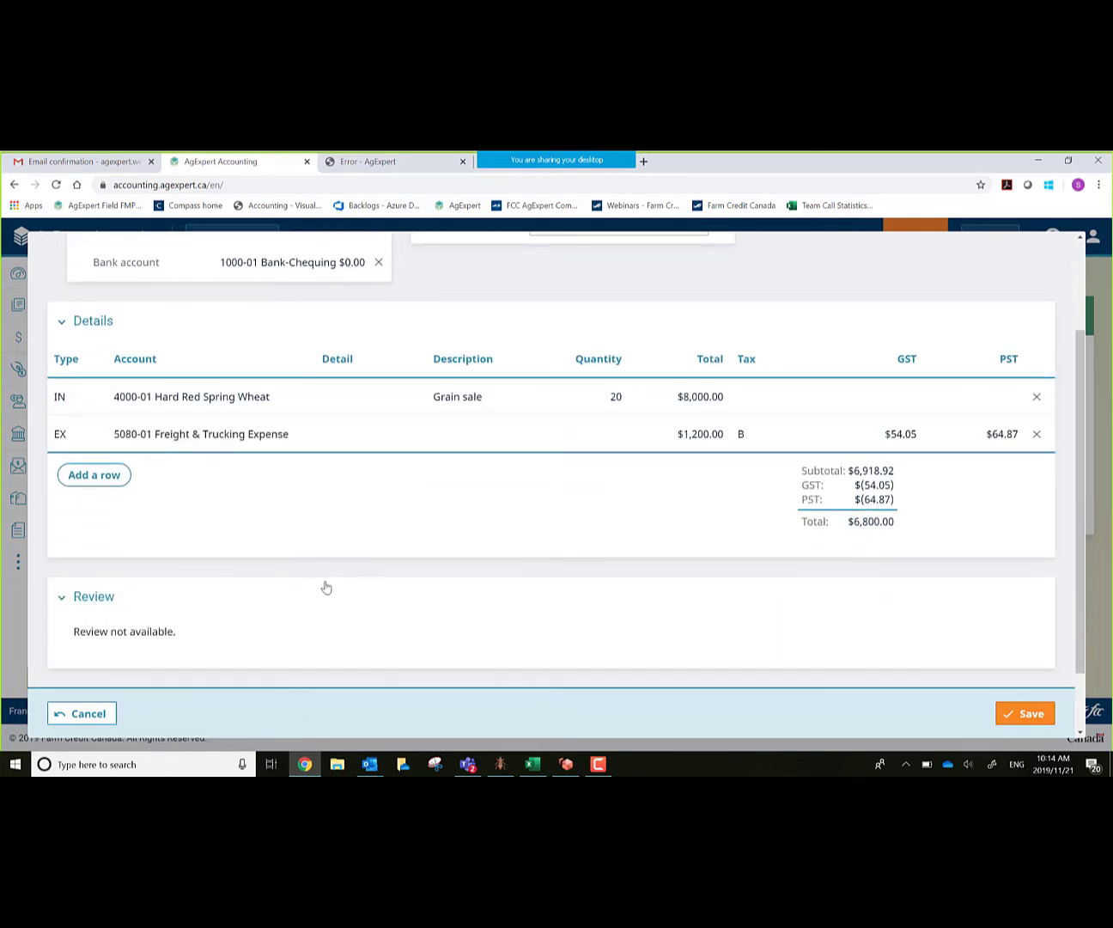
{"action": "scroll", "coordinate": [325, 587], "scroll_direction": "down", "scroll_amount": 2}
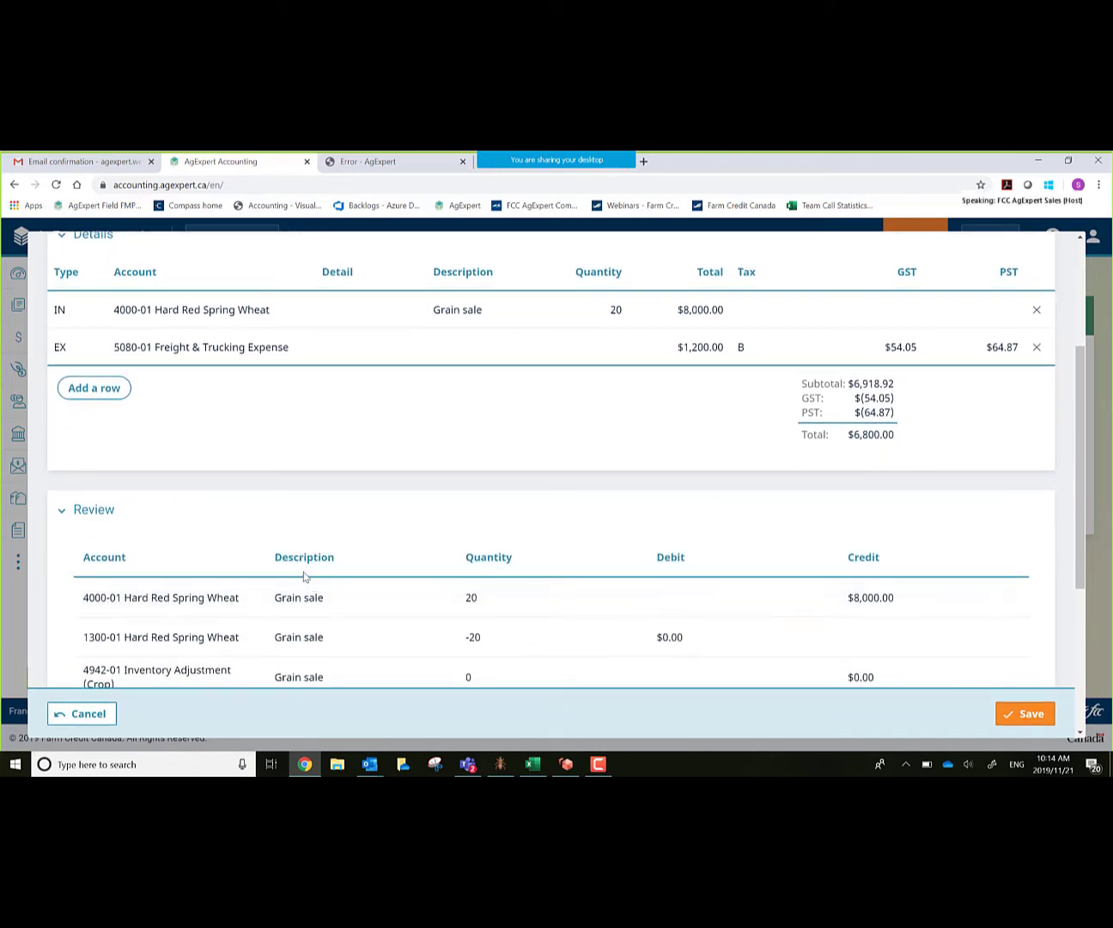
{"action": "scroll", "coordinate": [304, 577], "scroll_direction": "down", "scroll_amount": 3}
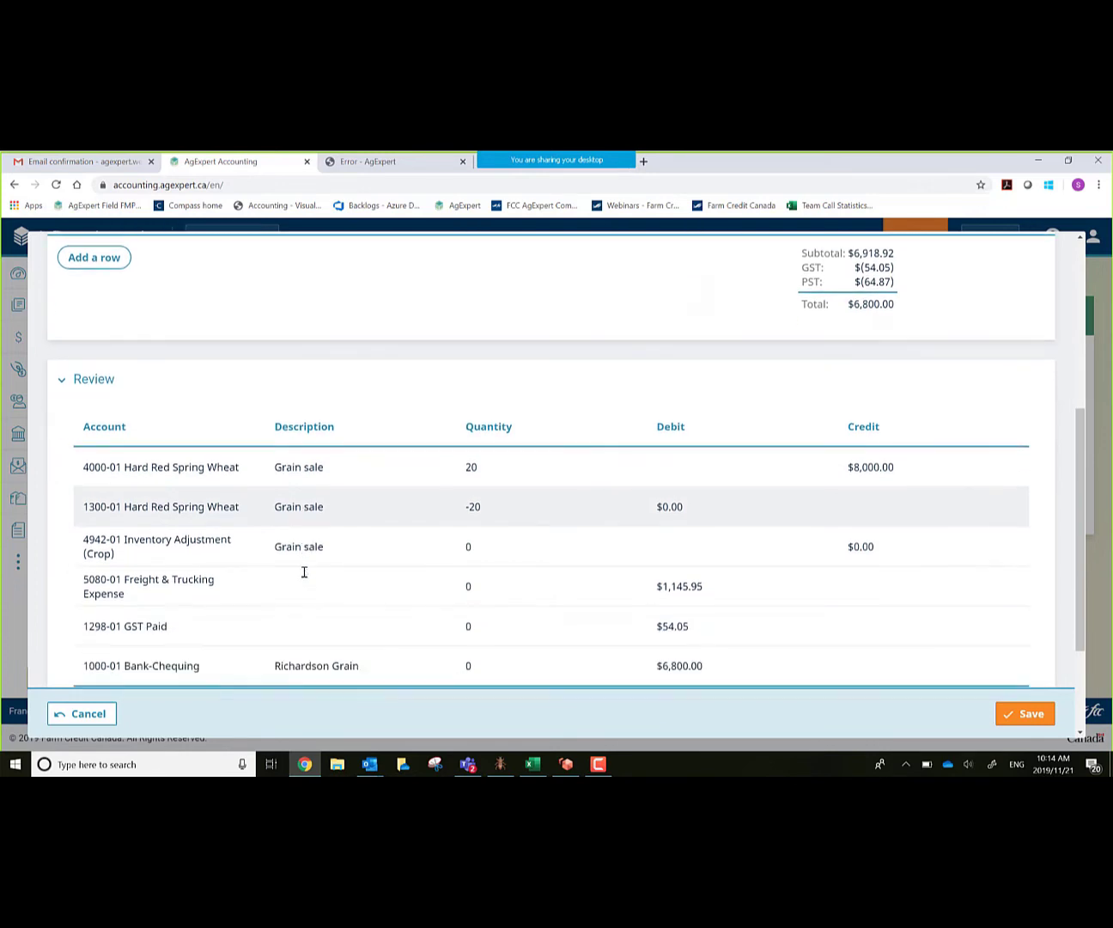
{"action": "scroll", "coordinate": [292, 580], "scroll_direction": "down", "scroll_amount": 1}
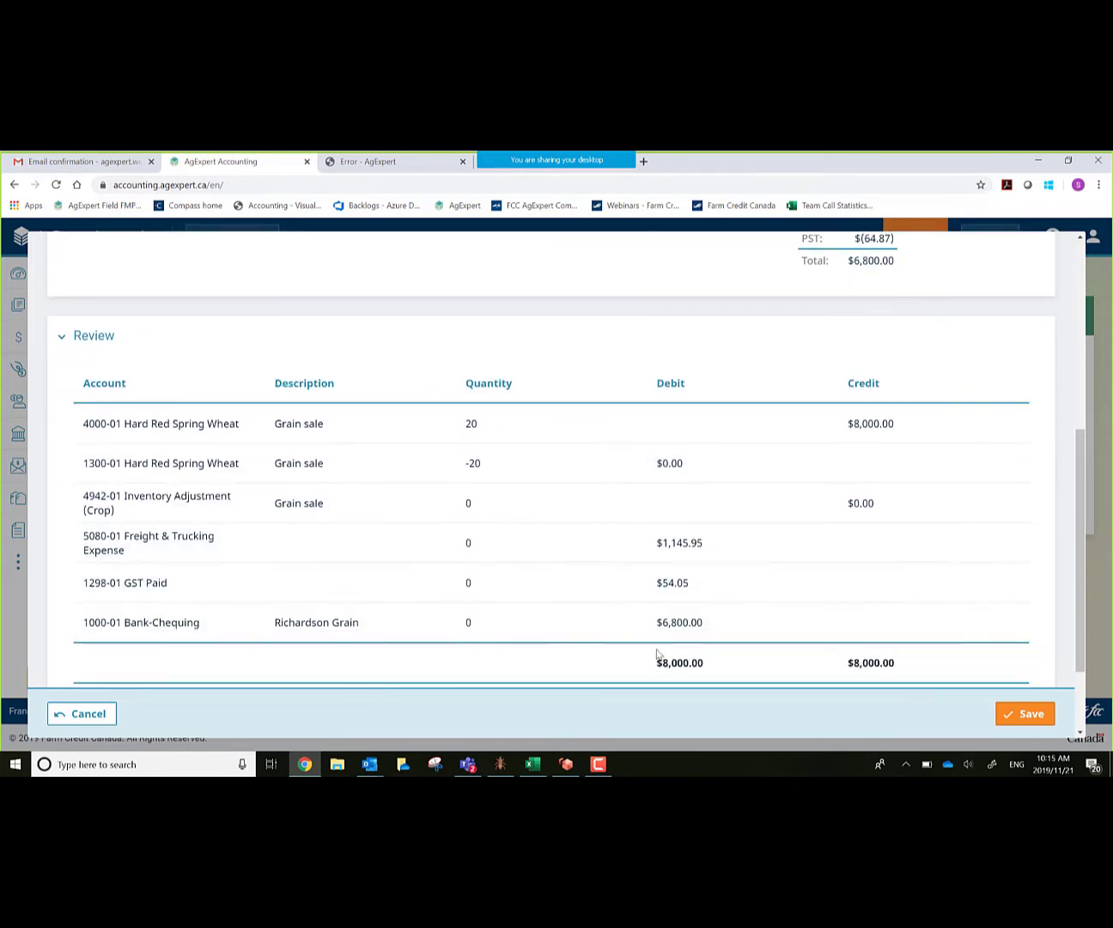
{"action": "scroll", "coordinate": [658, 653], "scroll_direction": "up", "scroll_amount": 6}
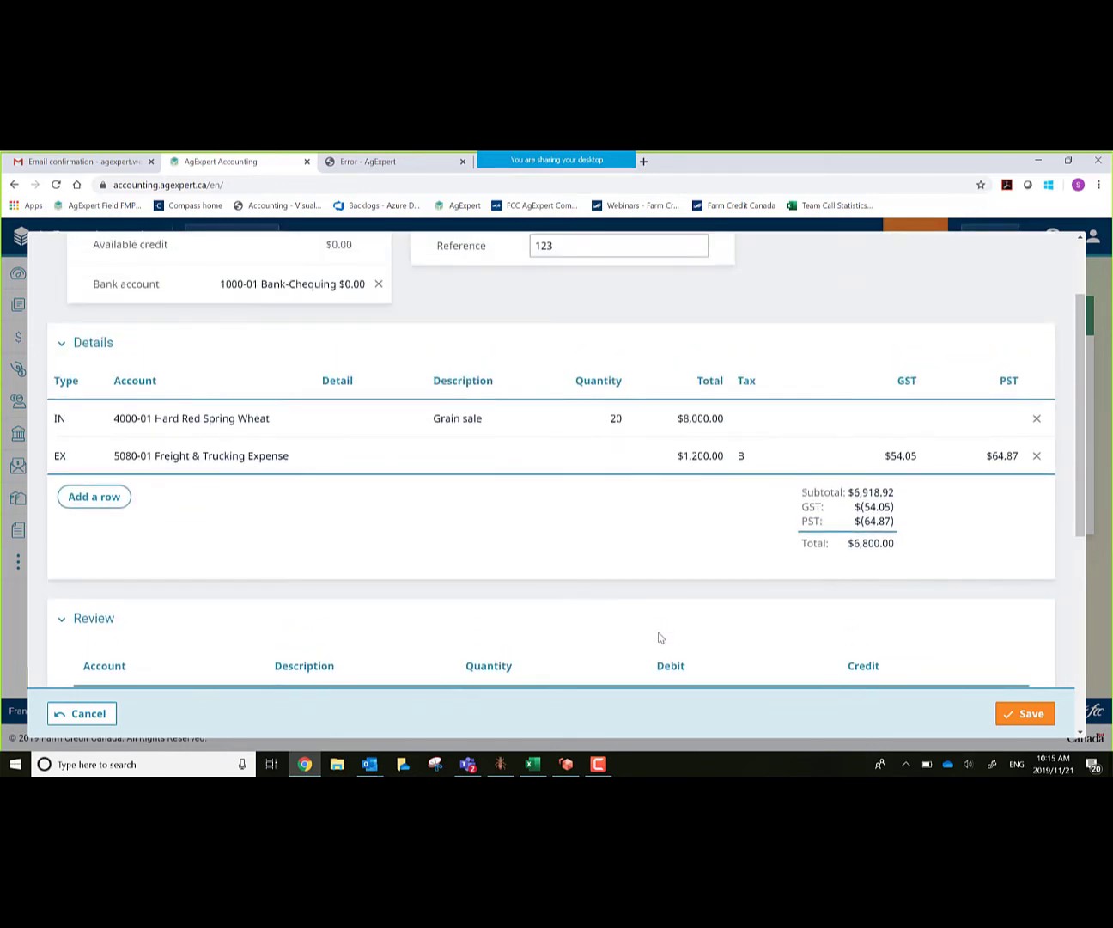
{"action": "scroll", "coordinate": [659, 639], "scroll_direction": "down", "scroll_amount": 8}
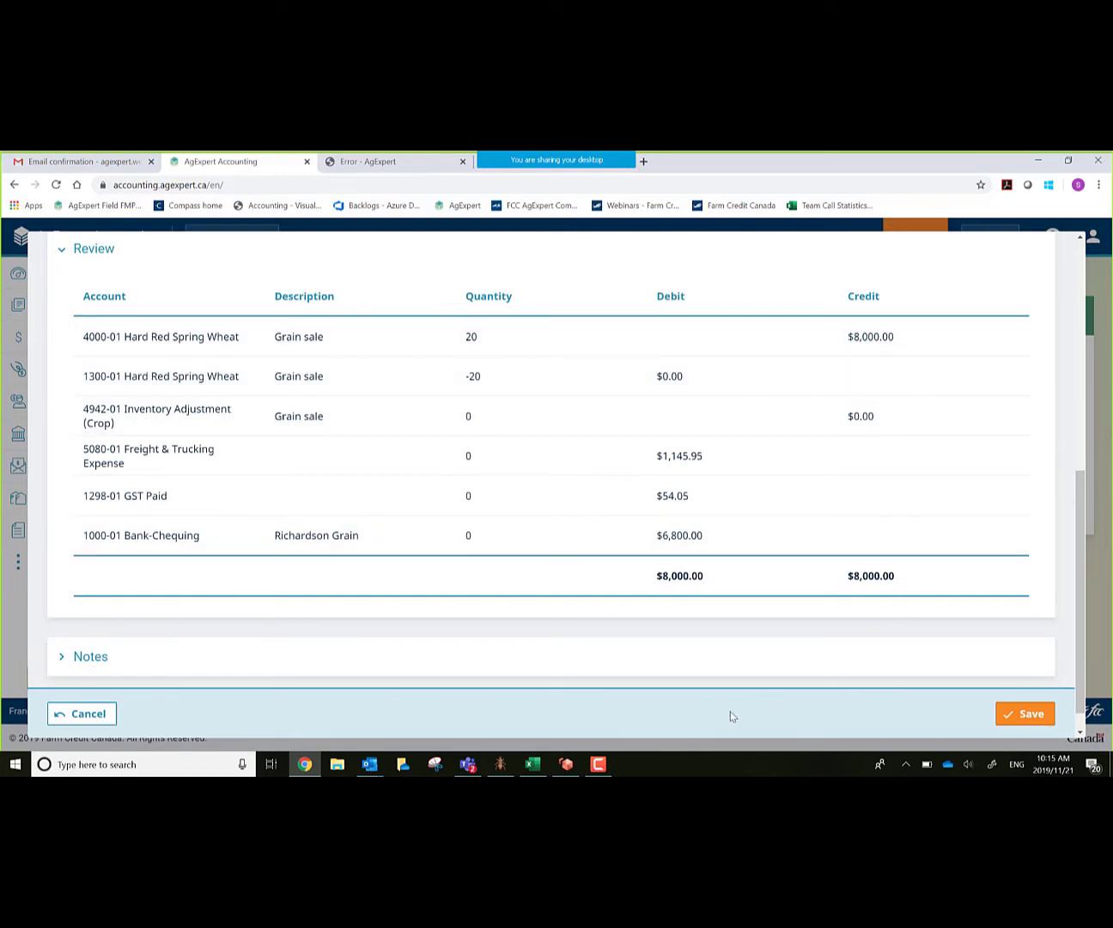
{"action": "scroll", "coordinate": [778, 598], "scroll_direction": "up", "scroll_amount": 1}
{"action": "scroll", "coordinate": [777, 598], "scroll_direction": "up", "scroll_amount": 1}
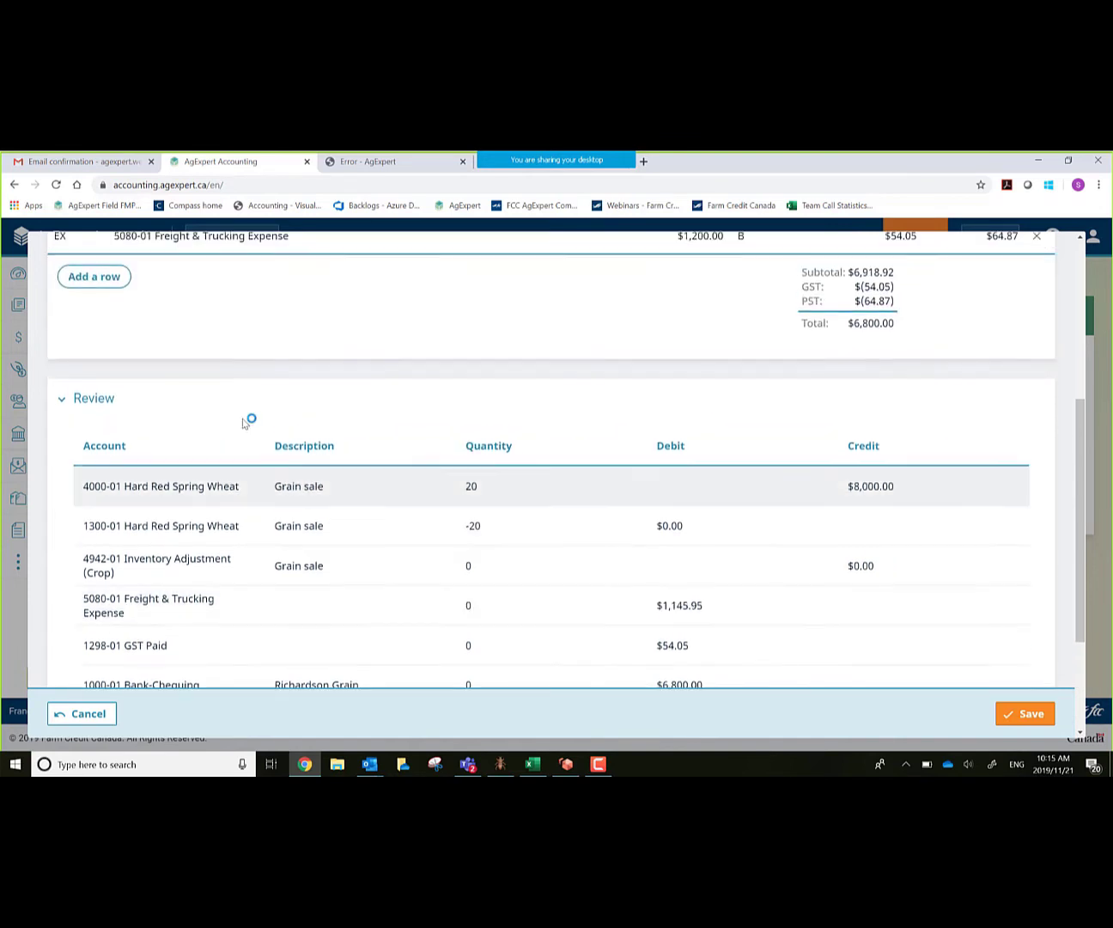
{"action": "left_click", "coordinate": [62, 402]}
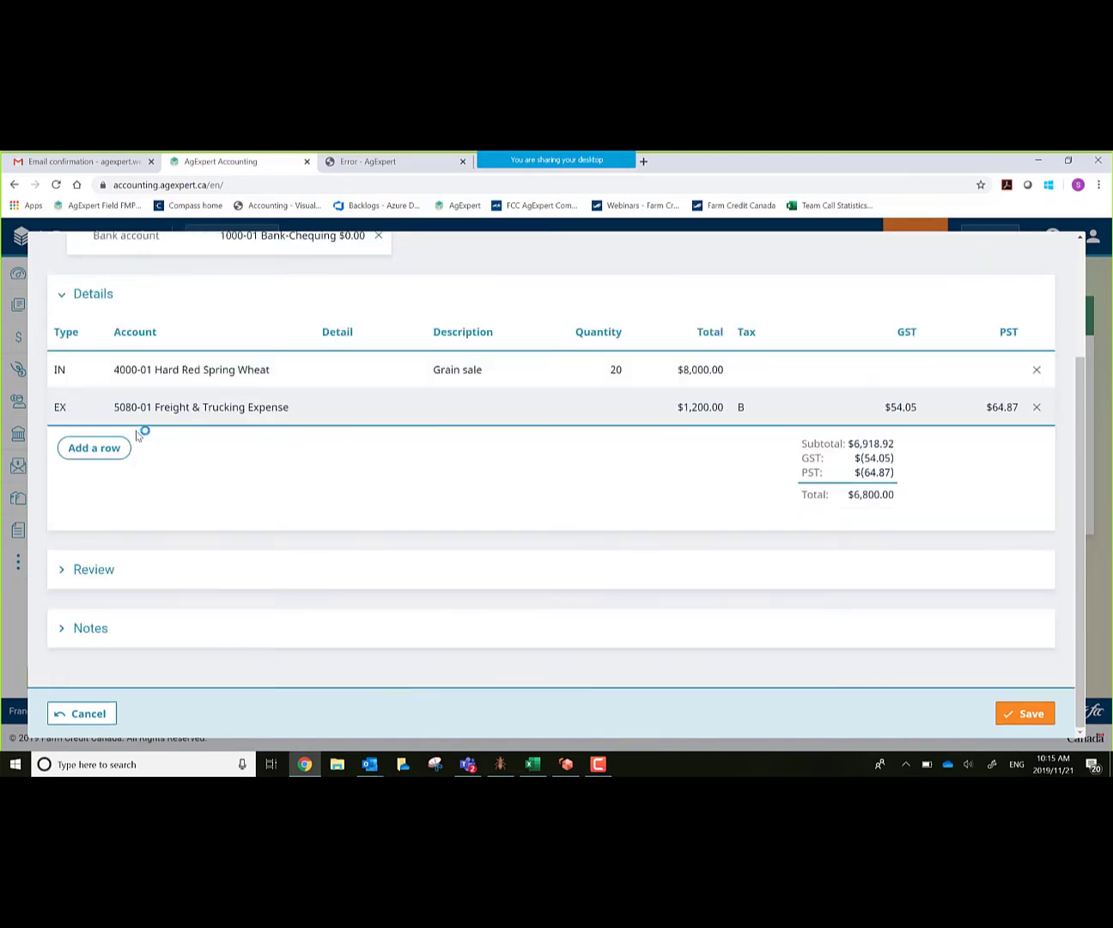
Step: Save the deposit, discard the new blank form, and view the empty Capital Assets page
{"action": "left_click", "coordinate": [1018, 719]}
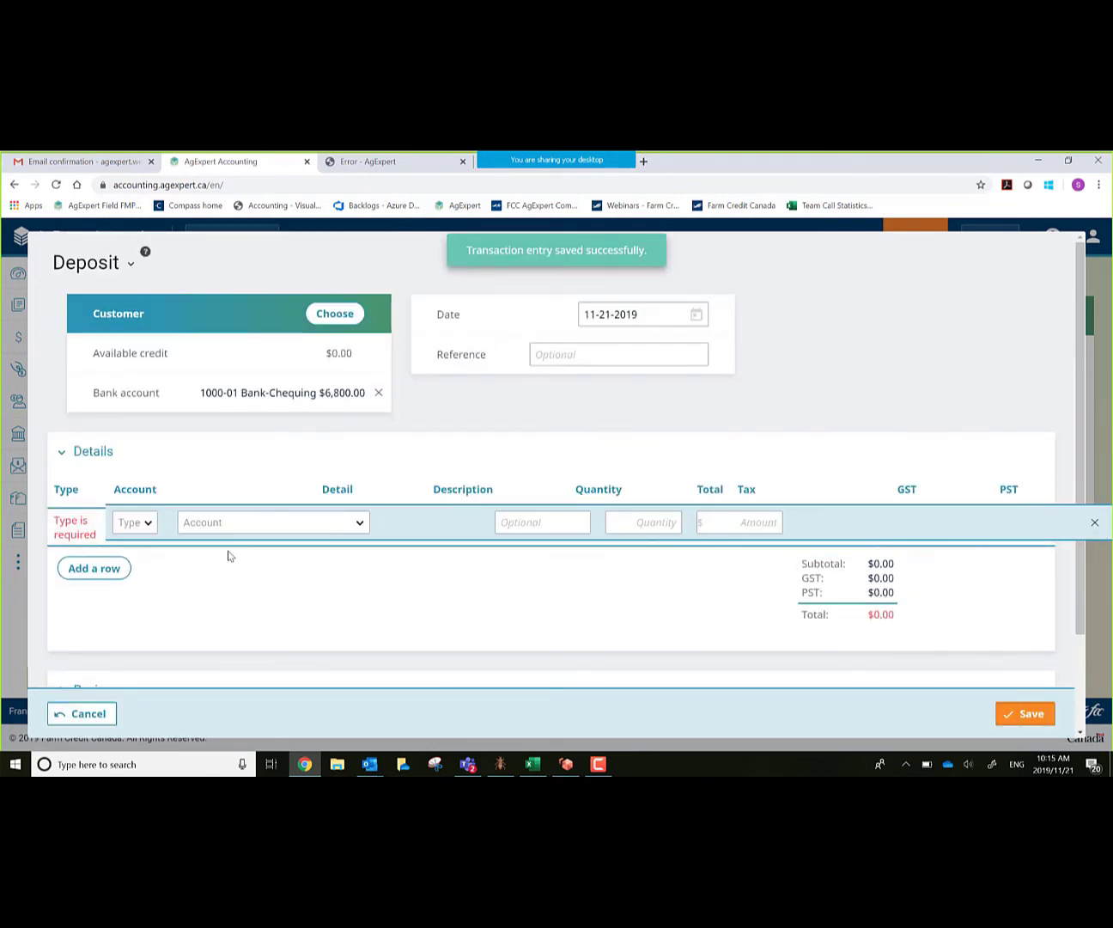
{"action": "left_click", "coordinate": [77, 716]}
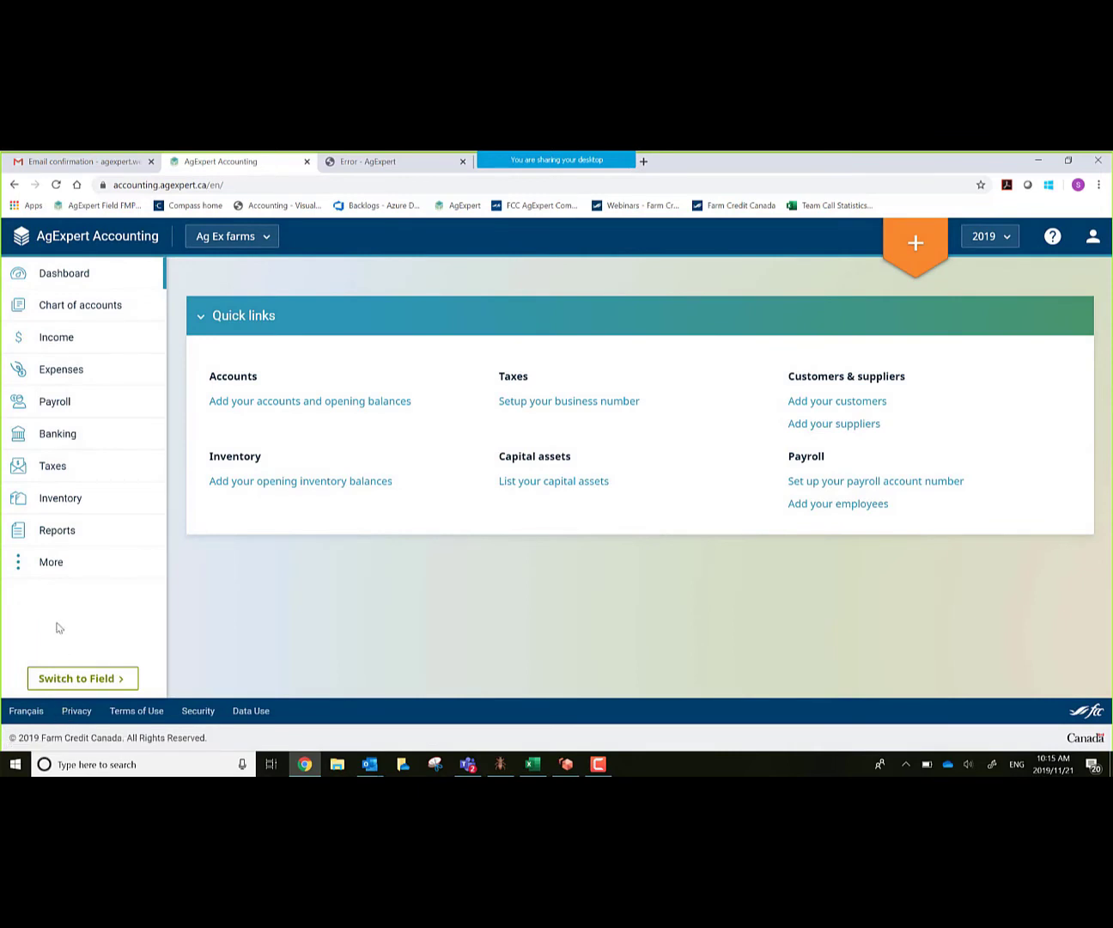
{"action": "left_click", "coordinate": [49, 564]}
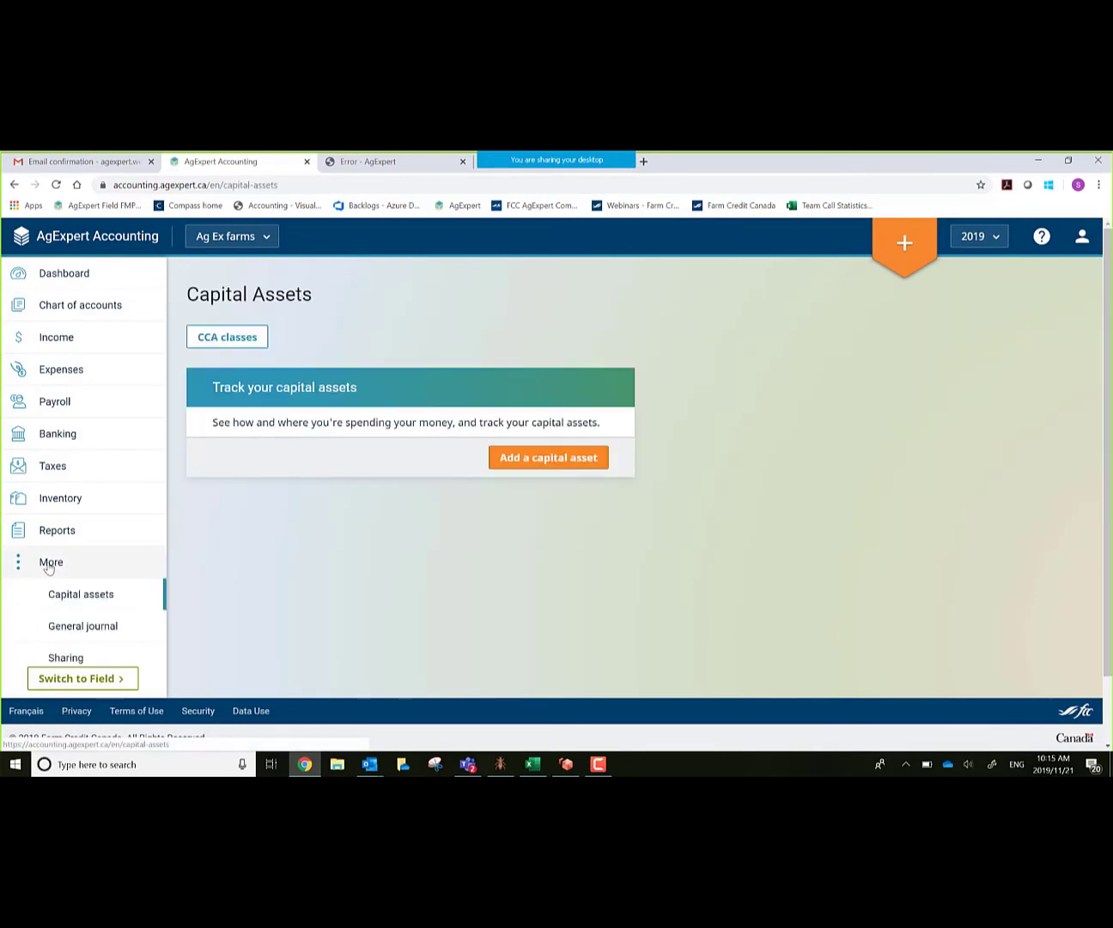
{"action": "scroll", "coordinate": [90, 593], "scroll_direction": "down", "scroll_amount": 2}
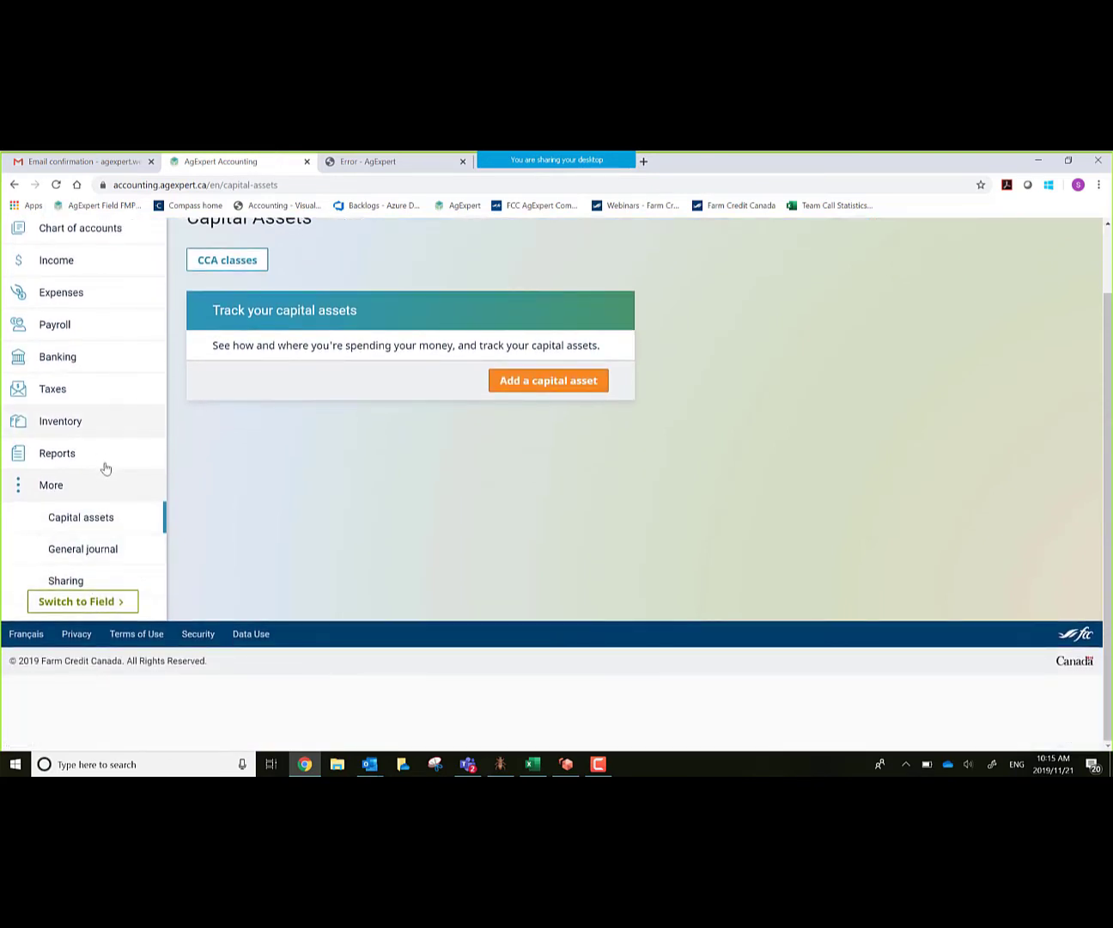
{"action": "scroll", "coordinate": [106, 470], "scroll_direction": "up", "scroll_amount": 2}
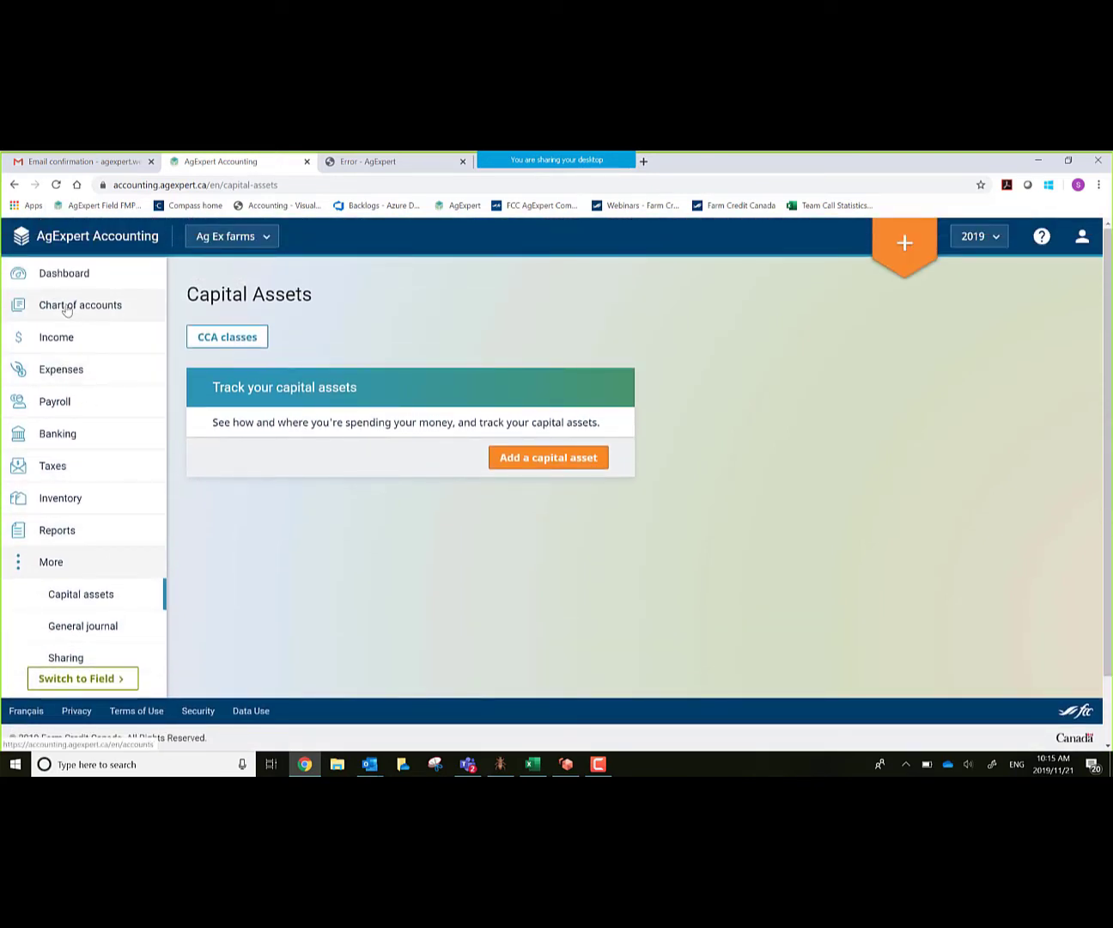
Step: Open the chart of accounts and scroll through Current Assets: Bank-Chequing $6,800.00, GST Paid $54.05
{"action": "left_click", "coordinate": [67, 308]}
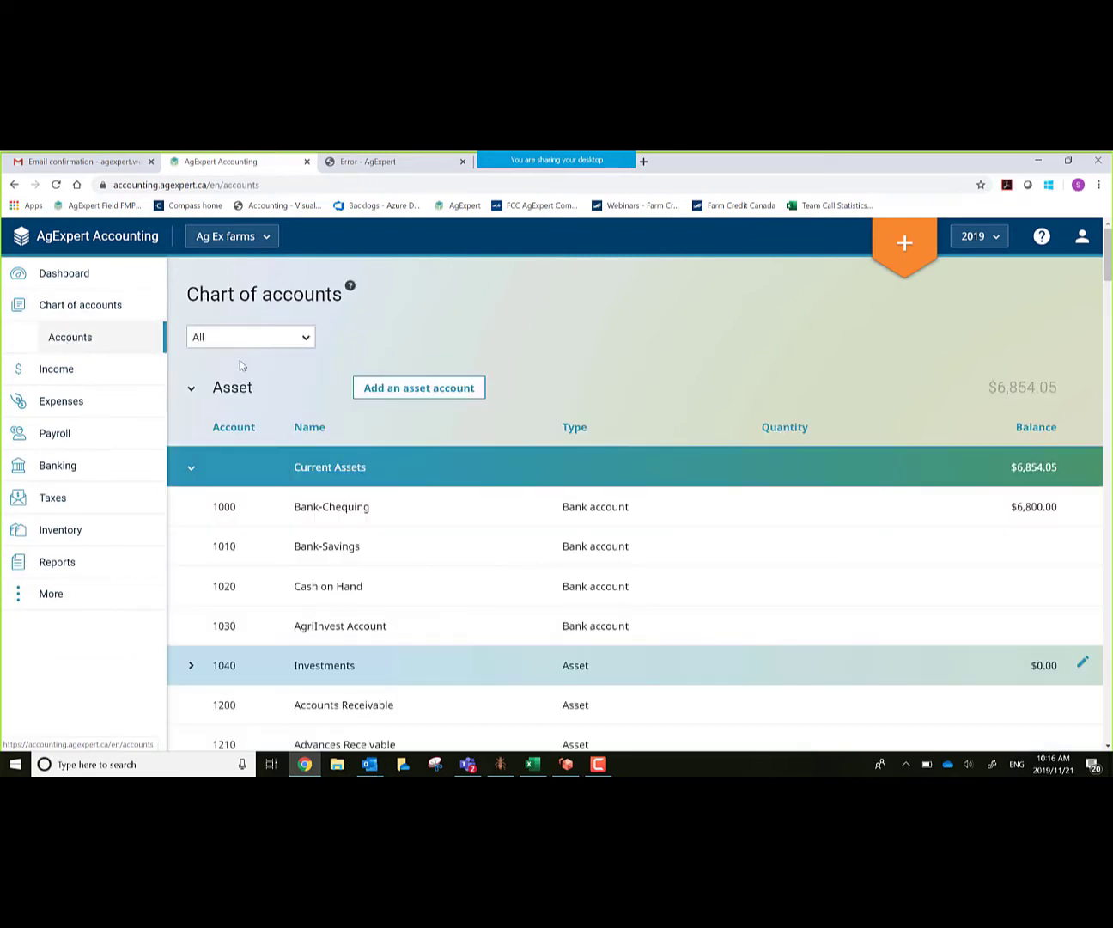
{"action": "scroll", "coordinate": [306, 379], "scroll_direction": "down", "scroll_amount": 1}
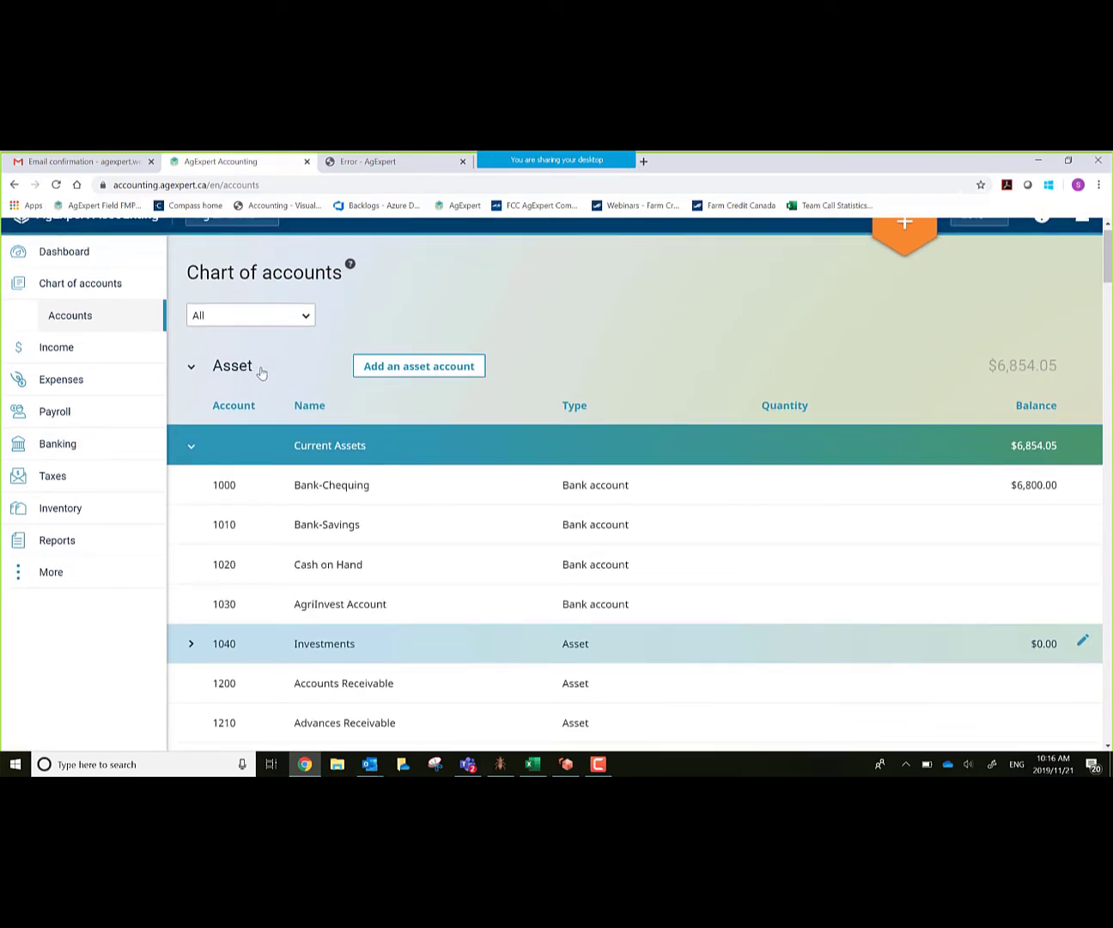
{"action": "scroll", "coordinate": [246, 389], "scroll_direction": "down", "scroll_amount": 1}
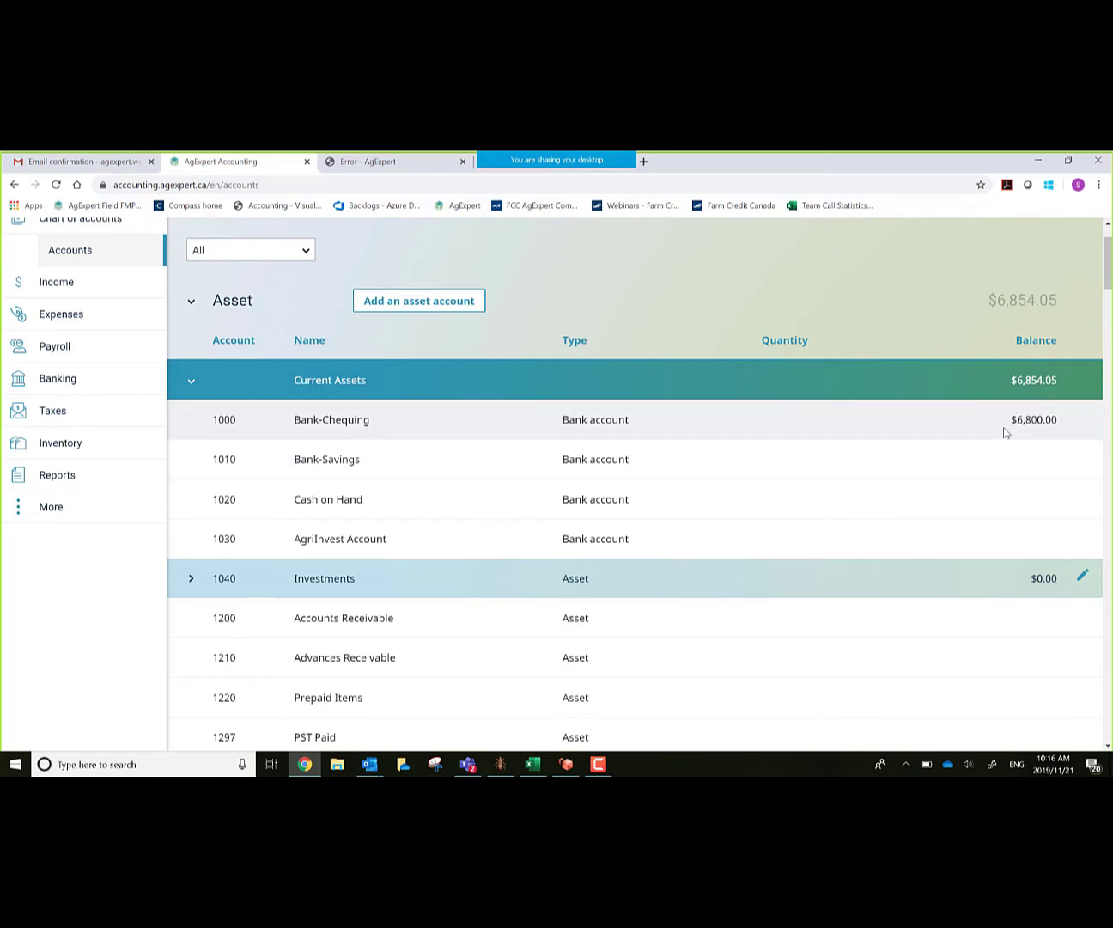
{"action": "scroll", "coordinate": [743, 609], "scroll_direction": "down", "scroll_amount": 2}
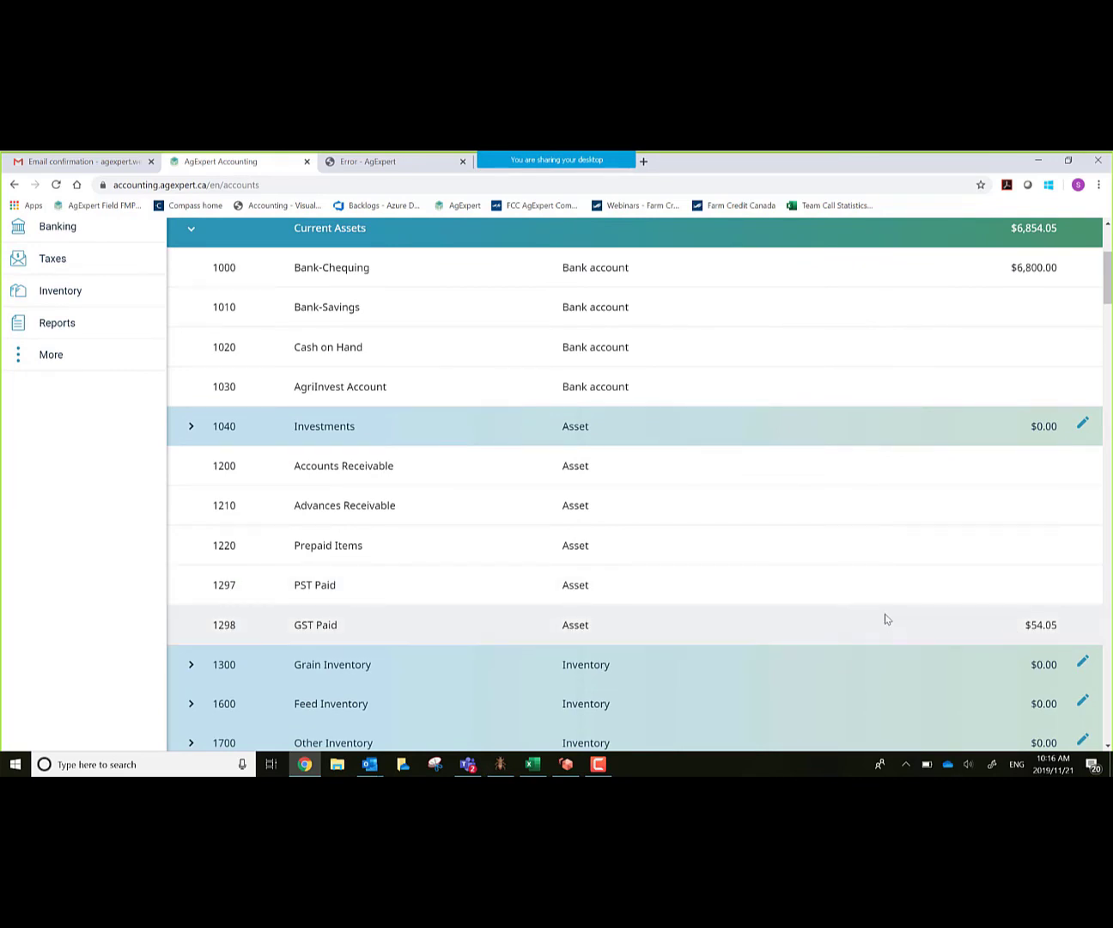
{"action": "scroll", "coordinate": [880, 611], "scroll_direction": "down", "scroll_amount": 1}
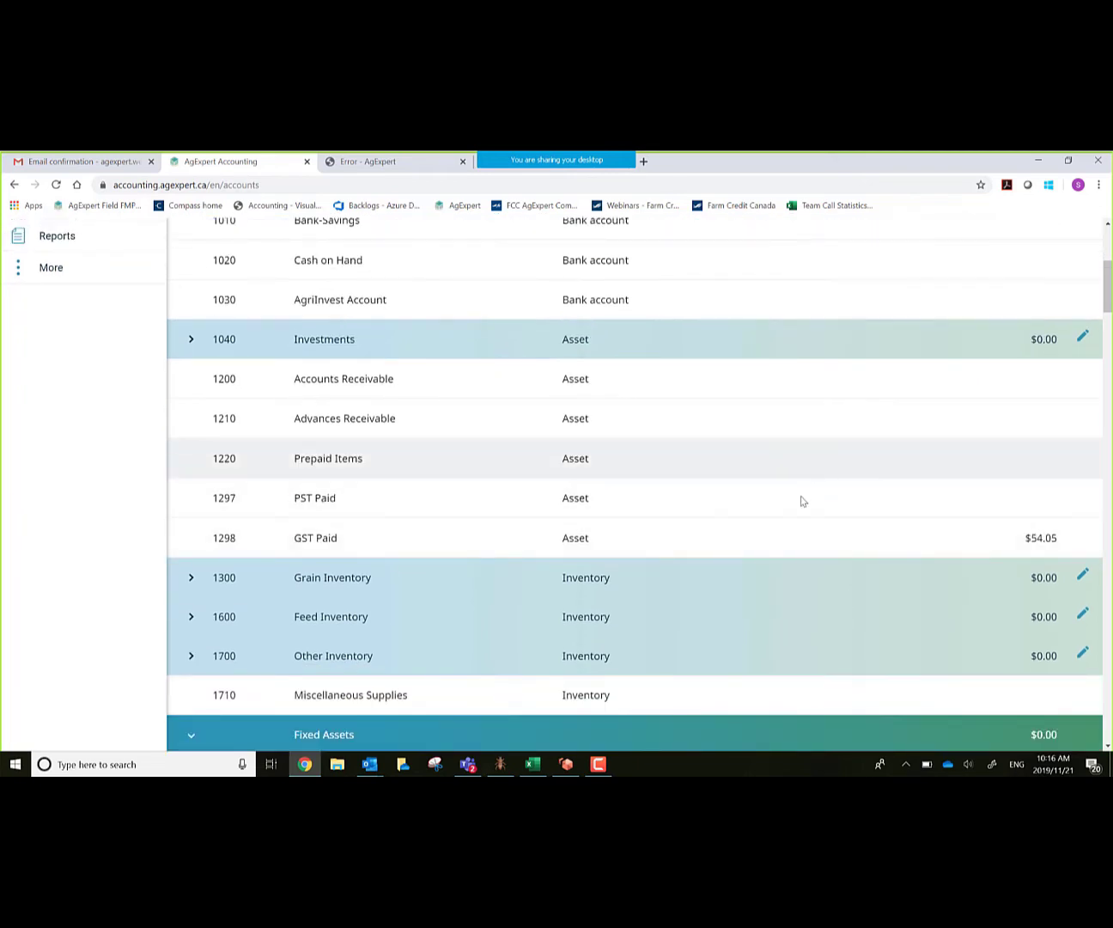
{"action": "scroll", "coordinate": [785, 526], "scroll_direction": "down", "scroll_amount": 2}
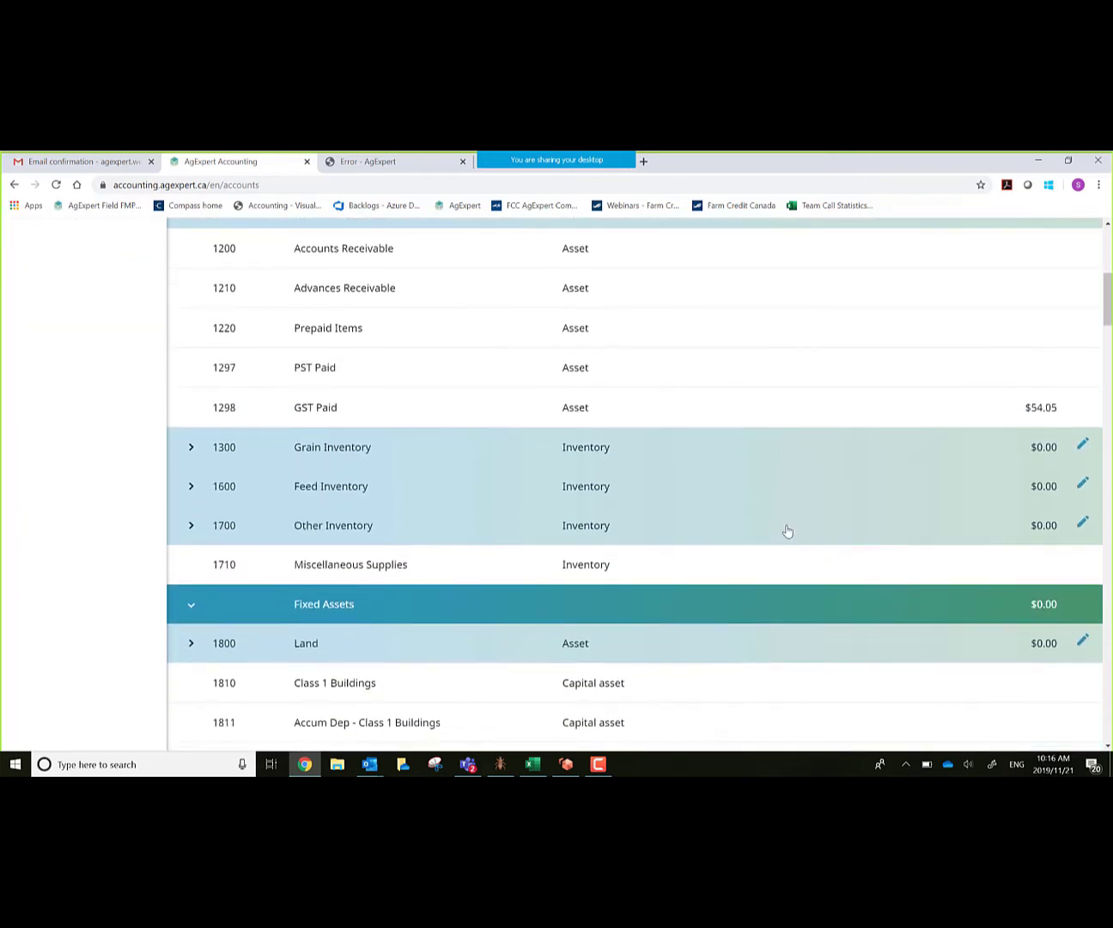
Step: Expand 1300 Grain Inventory to show Hard Red Spring Wheat, then scroll back to the top
{"action": "left_click", "coordinate": [190, 448]}
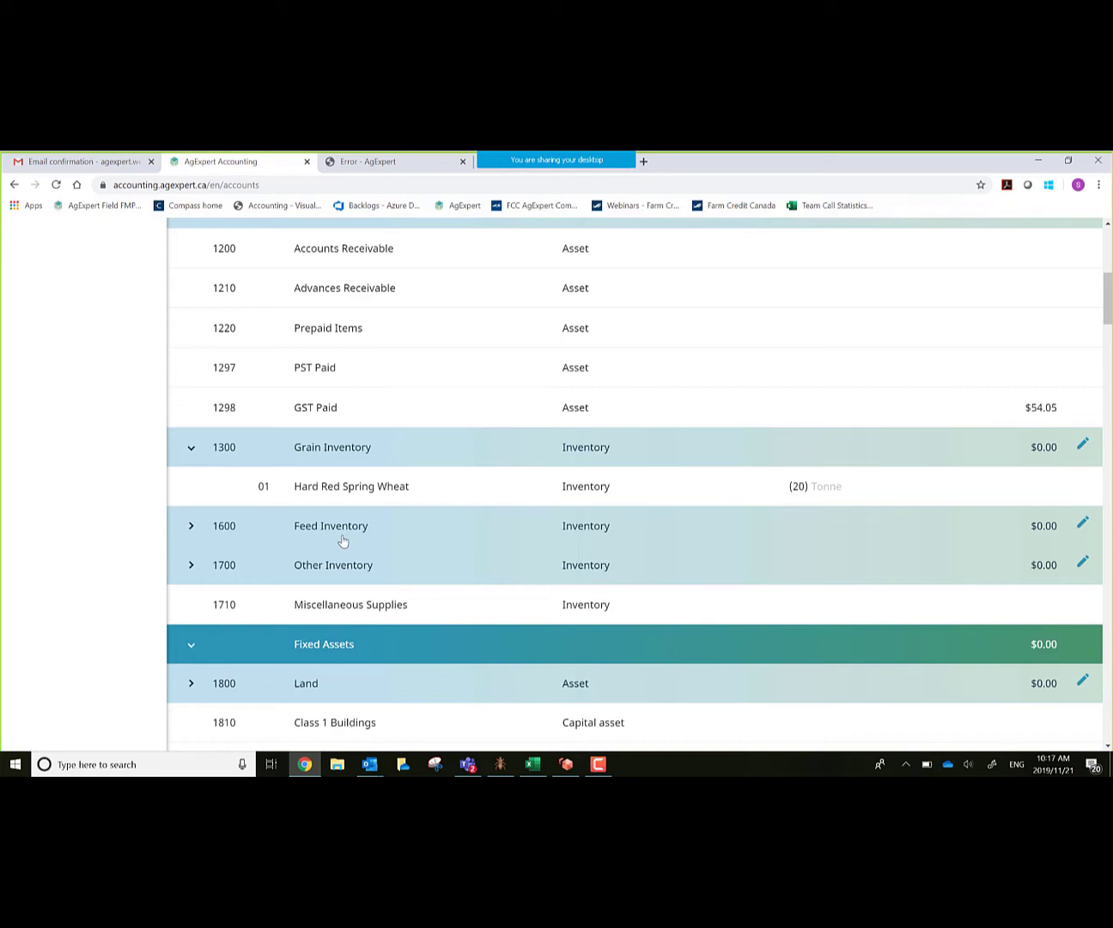
{"action": "scroll", "coordinate": [519, 481], "scroll_direction": "up", "scroll_amount": 5}
{"action": "scroll", "coordinate": [512, 458], "scroll_direction": "up", "scroll_amount": 4}
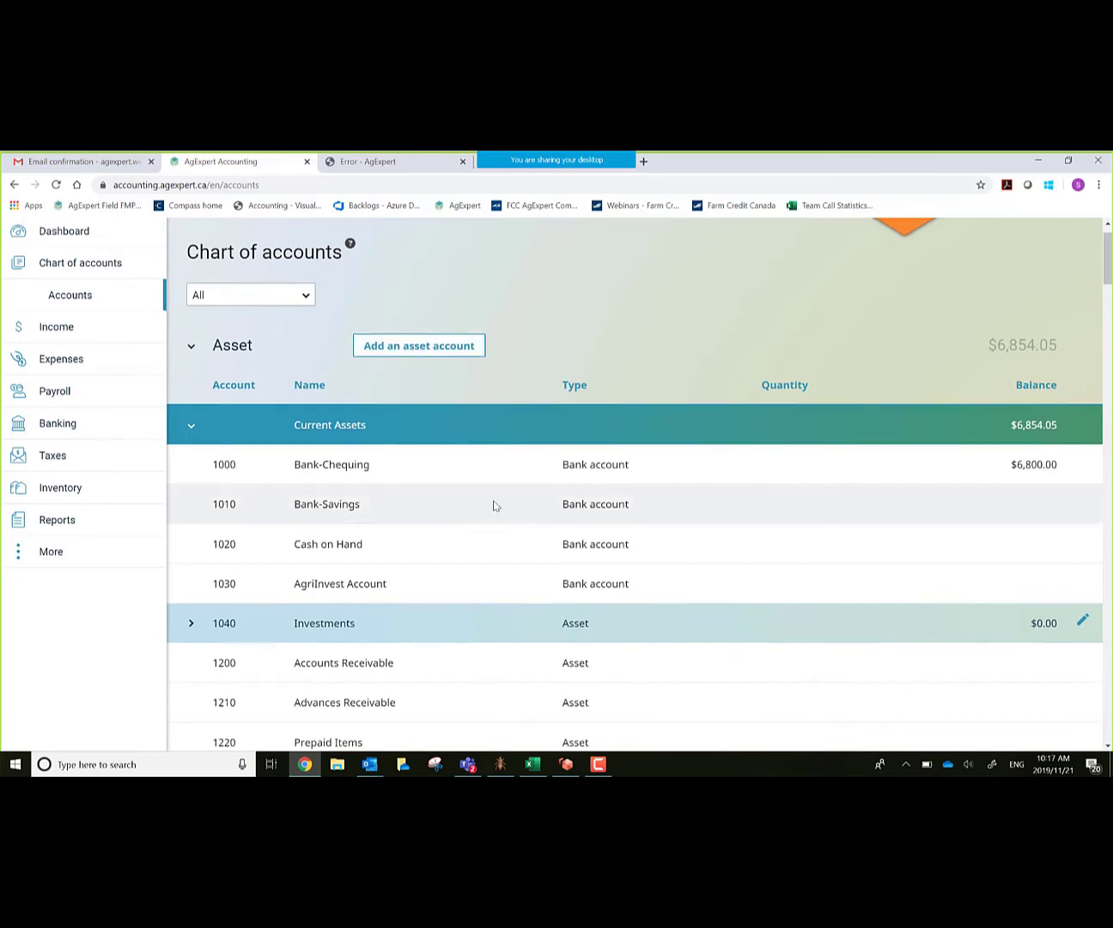
{"action": "scroll", "coordinate": [491, 507], "scroll_direction": "up", "scroll_amount": 1}
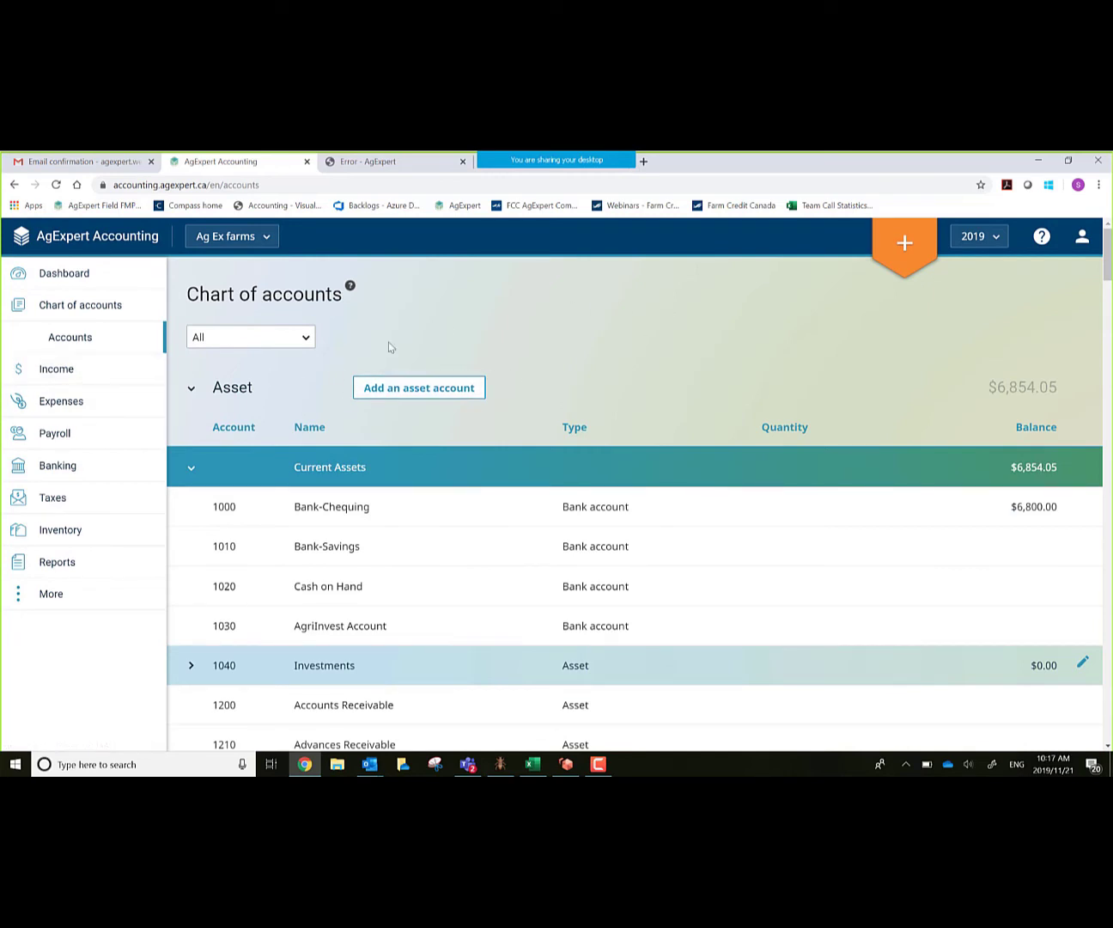
Step: Open a new Withdrawal from the Expenses transactions page
{"action": "left_click", "coordinate": [85, 404]}
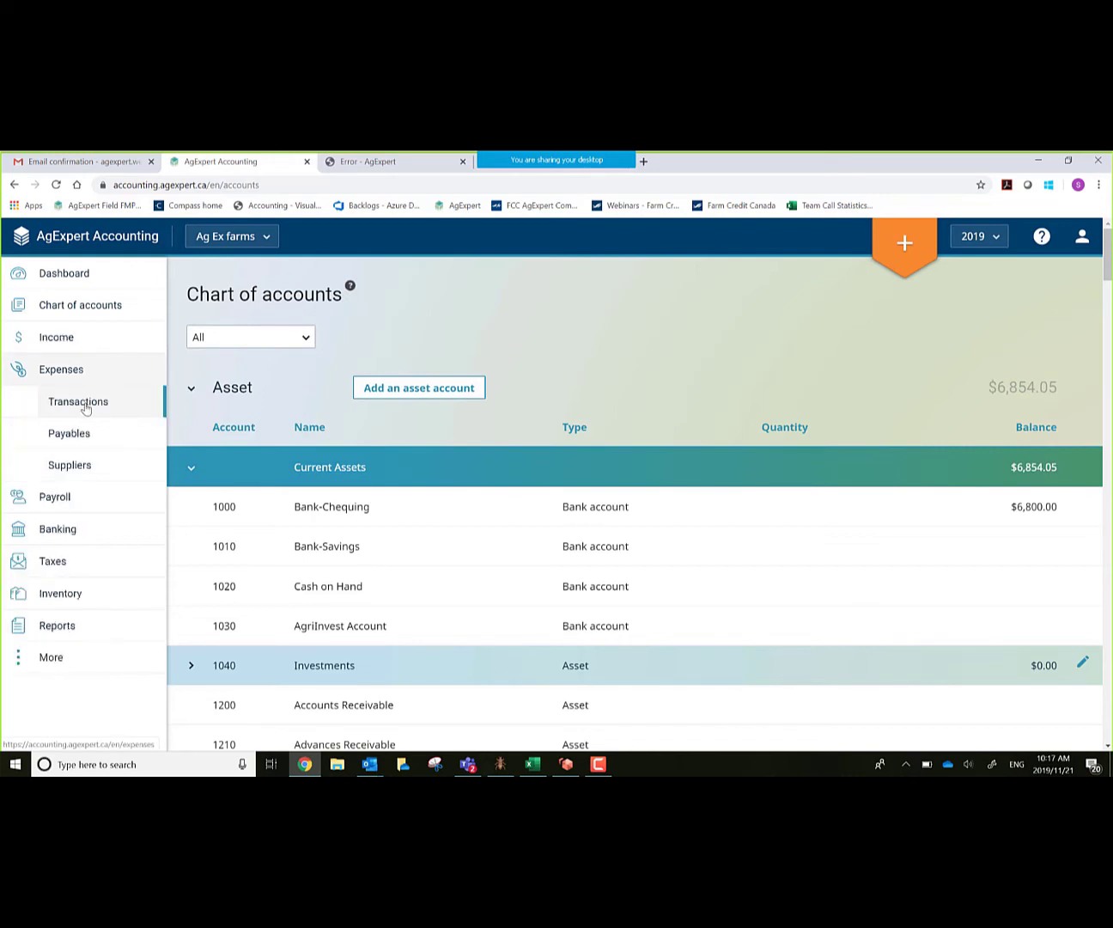
{"action": "left_click", "coordinate": [85, 409]}
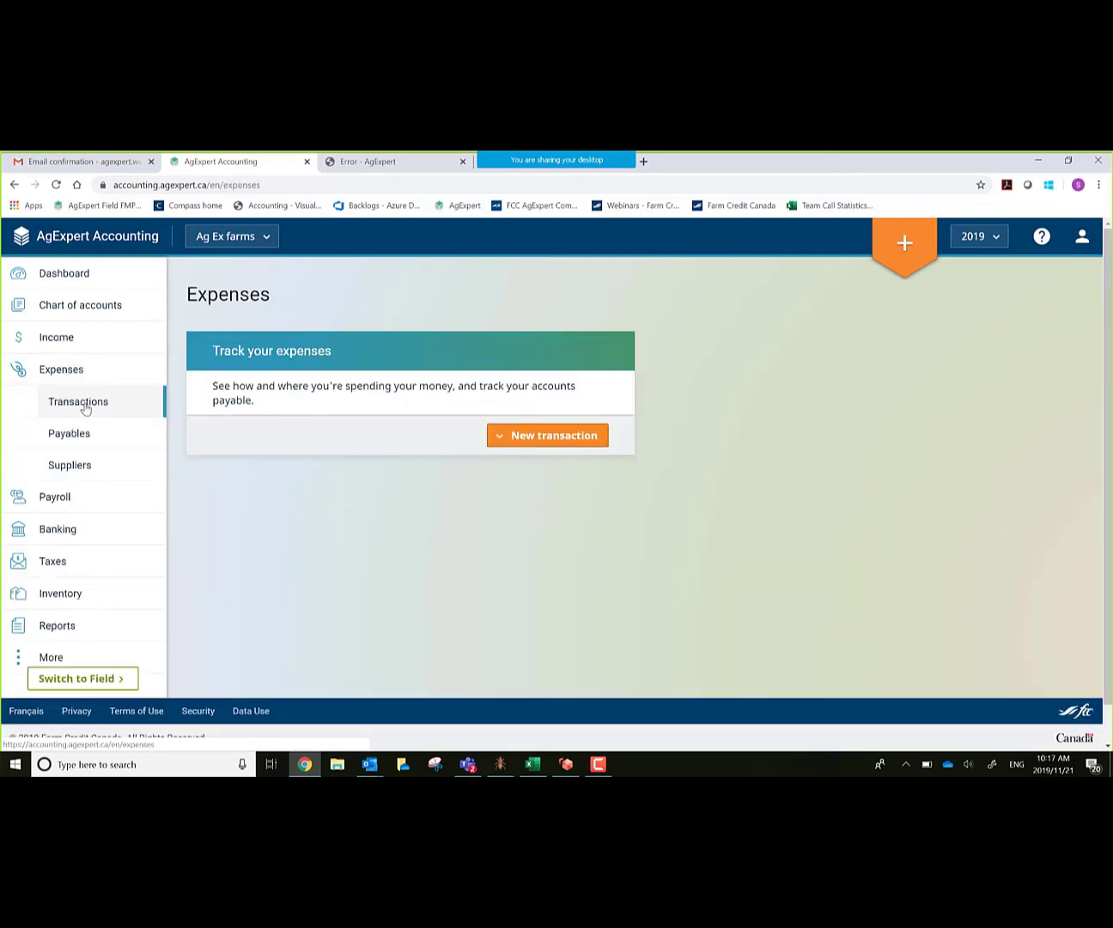
{"action": "left_click", "coordinate": [550, 441]}
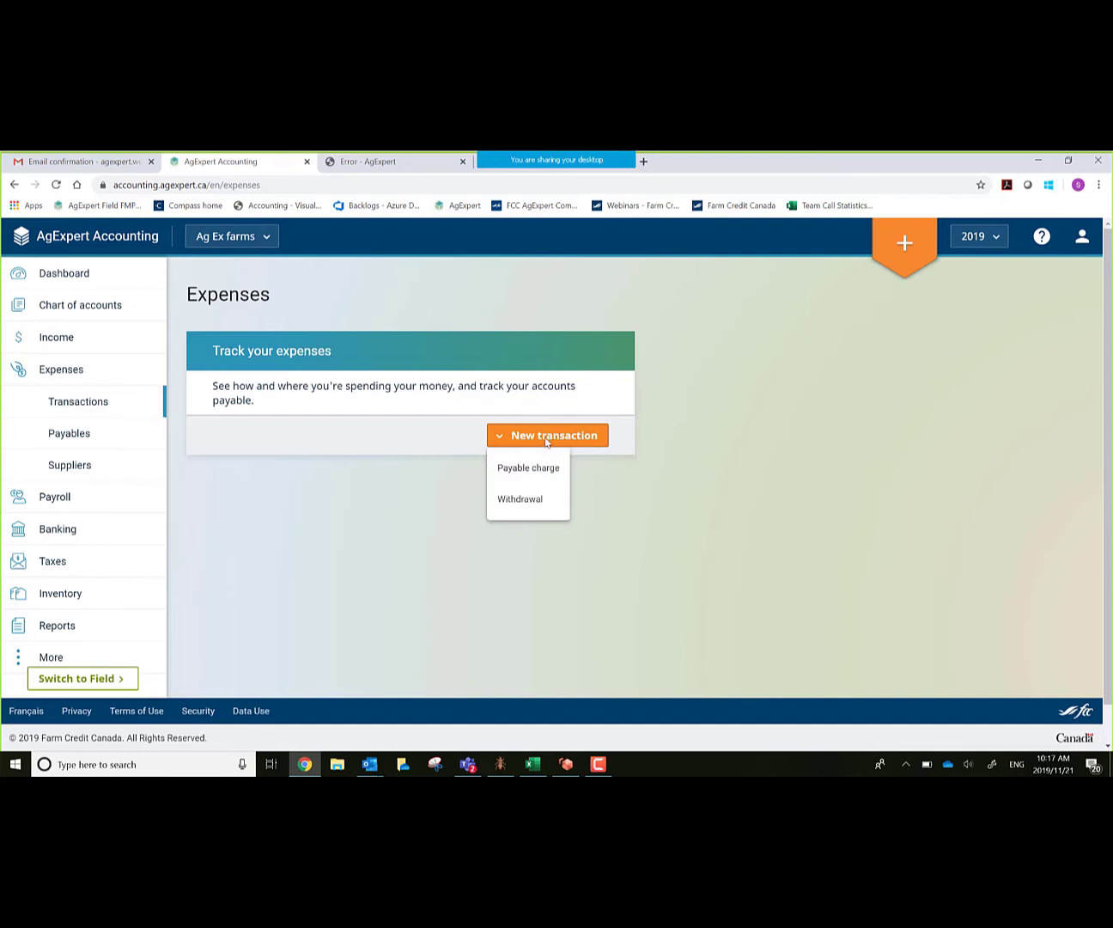
{"action": "left_click", "coordinate": [521, 500]}
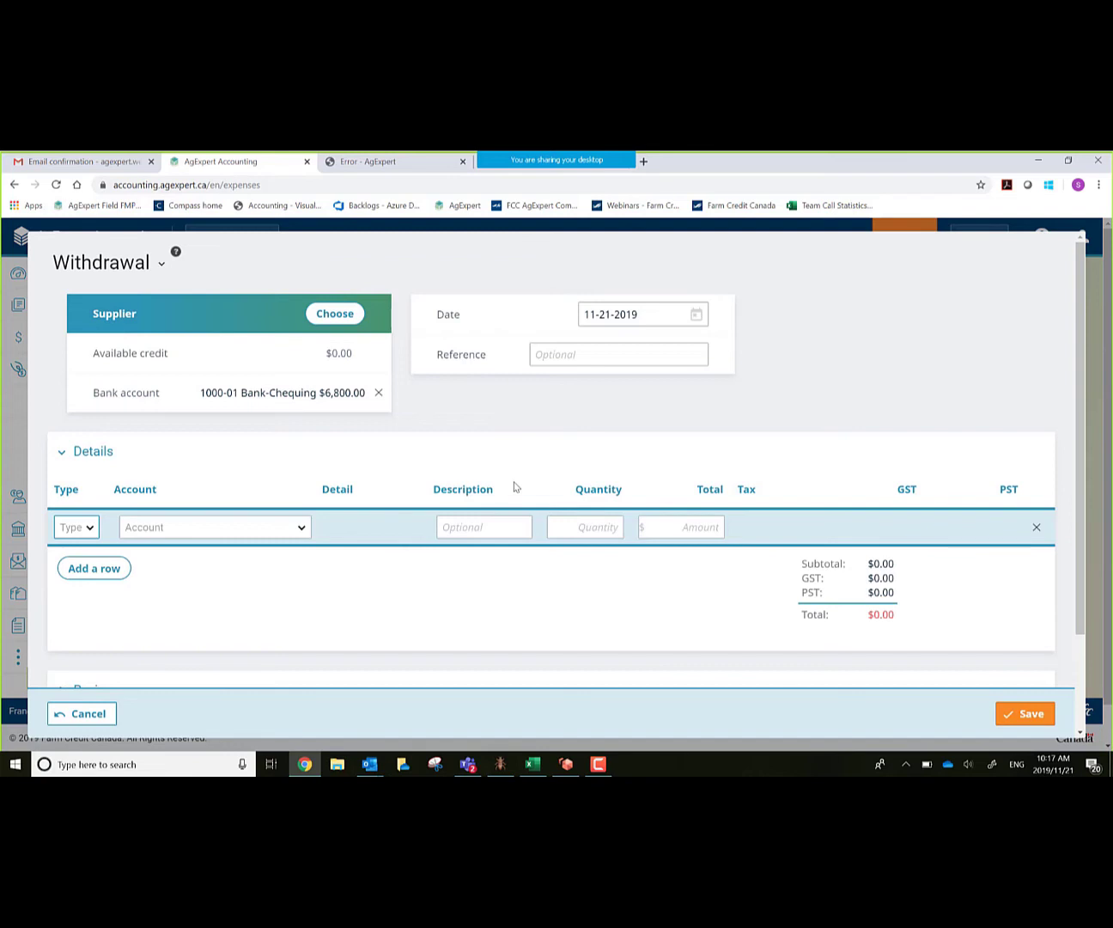
Step: Add 'Power company' as a new company supplier and set it as the withdrawal's supplier
{"action": "left_click", "coordinate": [334, 316]}
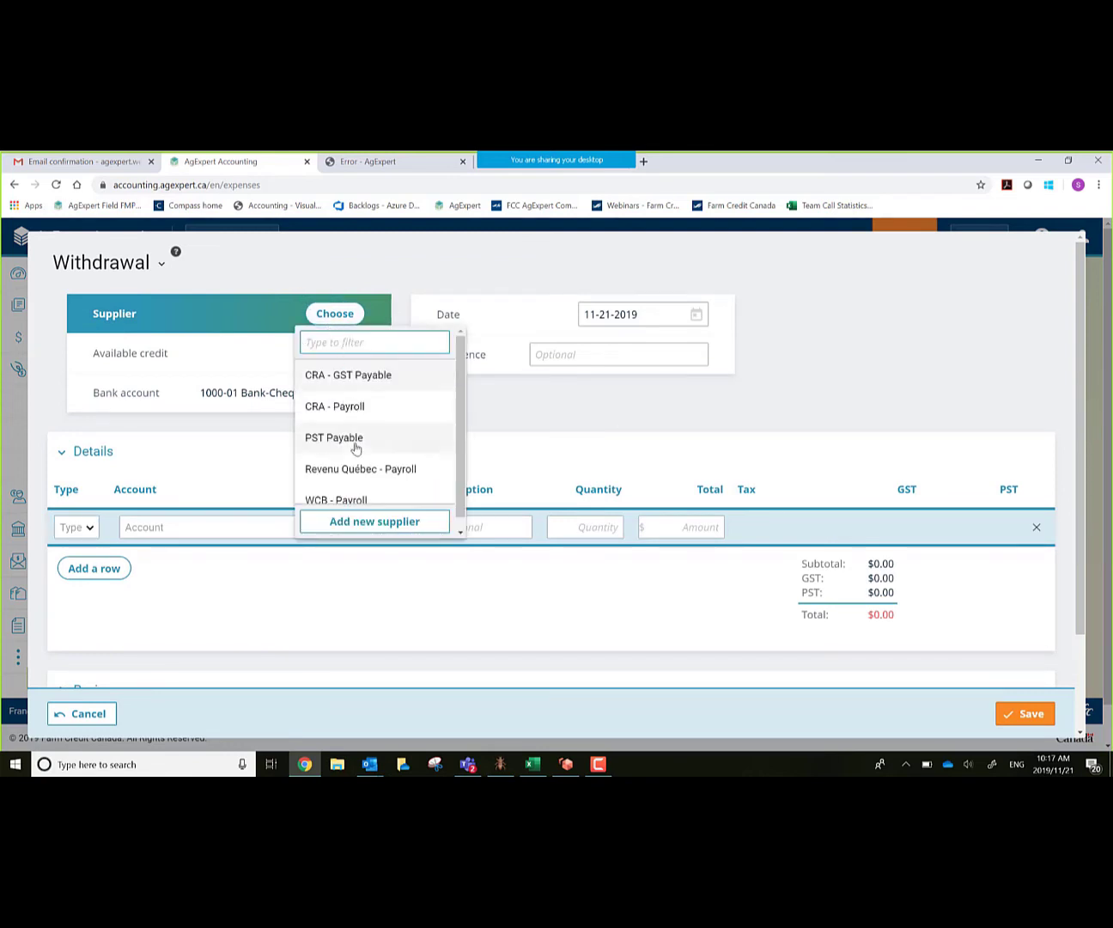
{"action": "scroll", "coordinate": [358, 452], "scroll_direction": "down", "scroll_amount": 1}
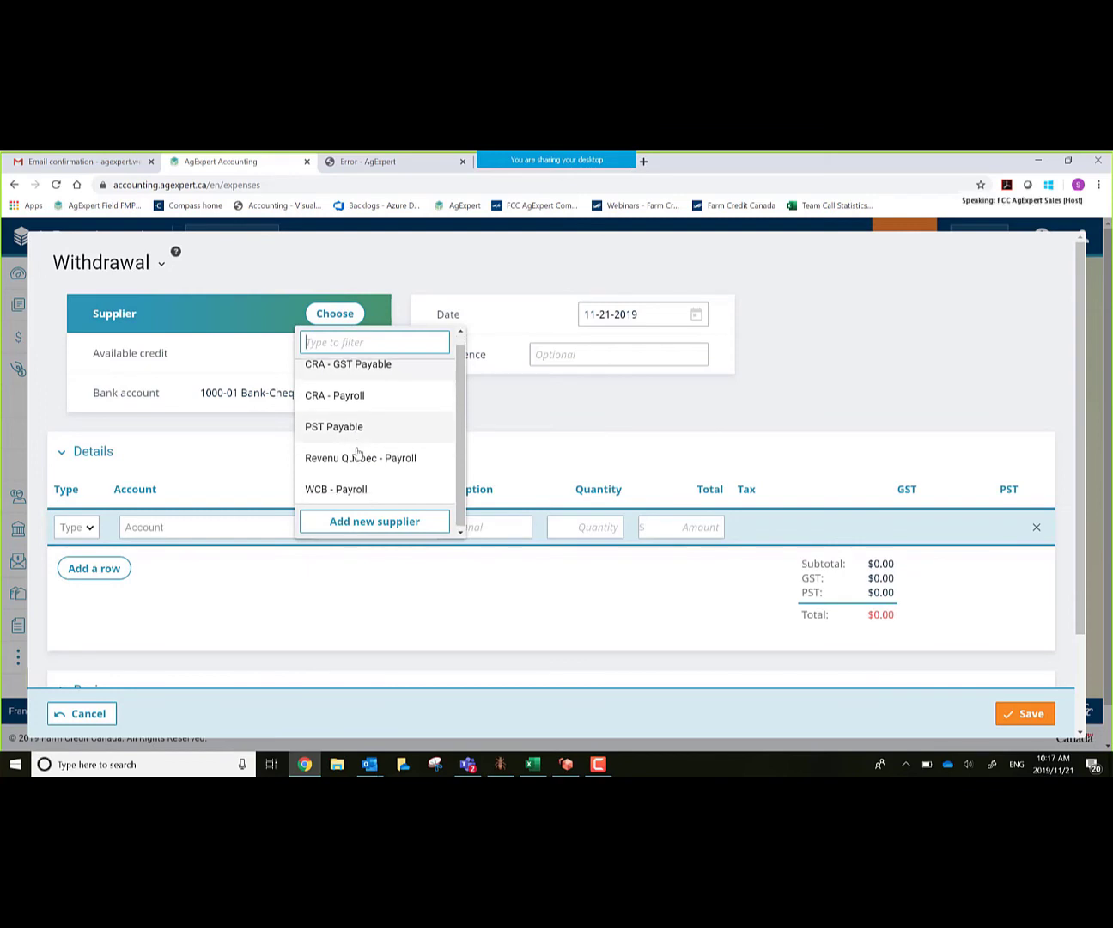
{"action": "left_click", "coordinate": [374, 522]}
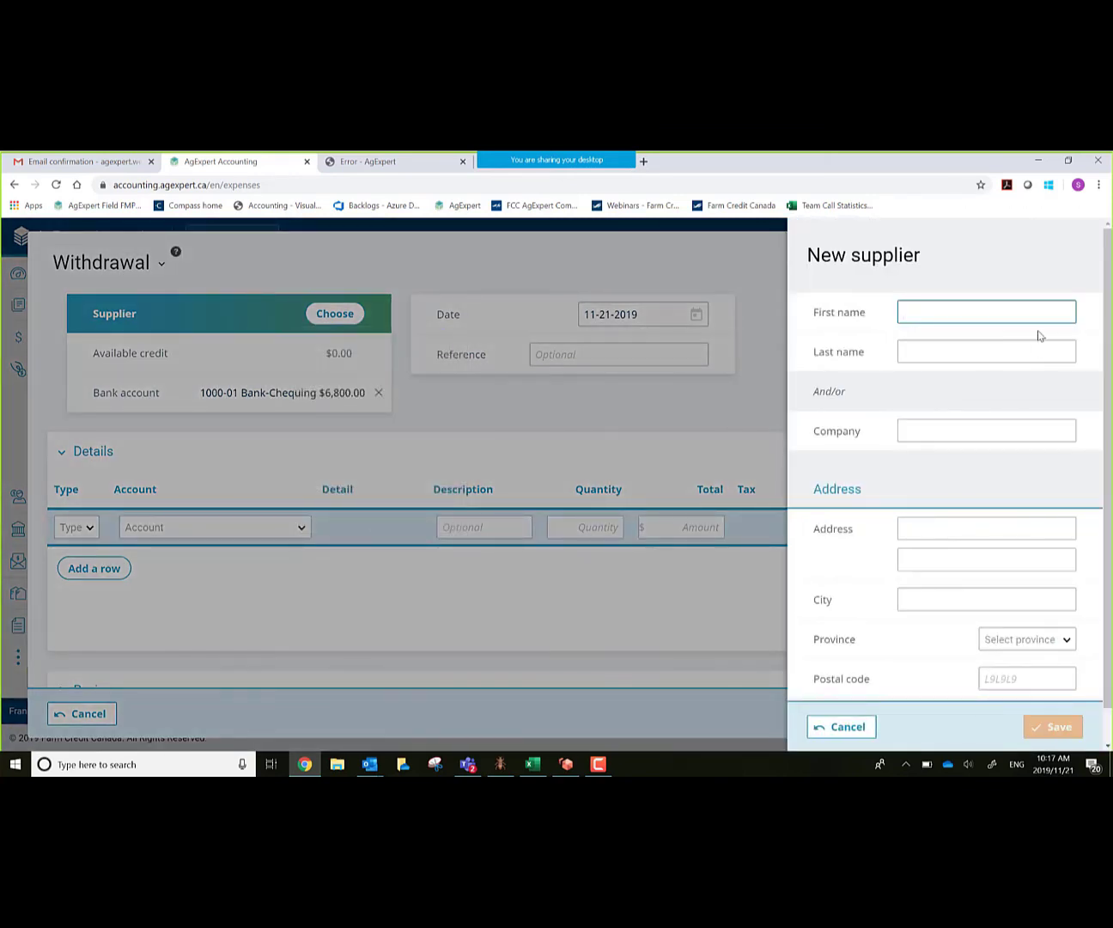
{"action": "left_click", "coordinate": [951, 431]}
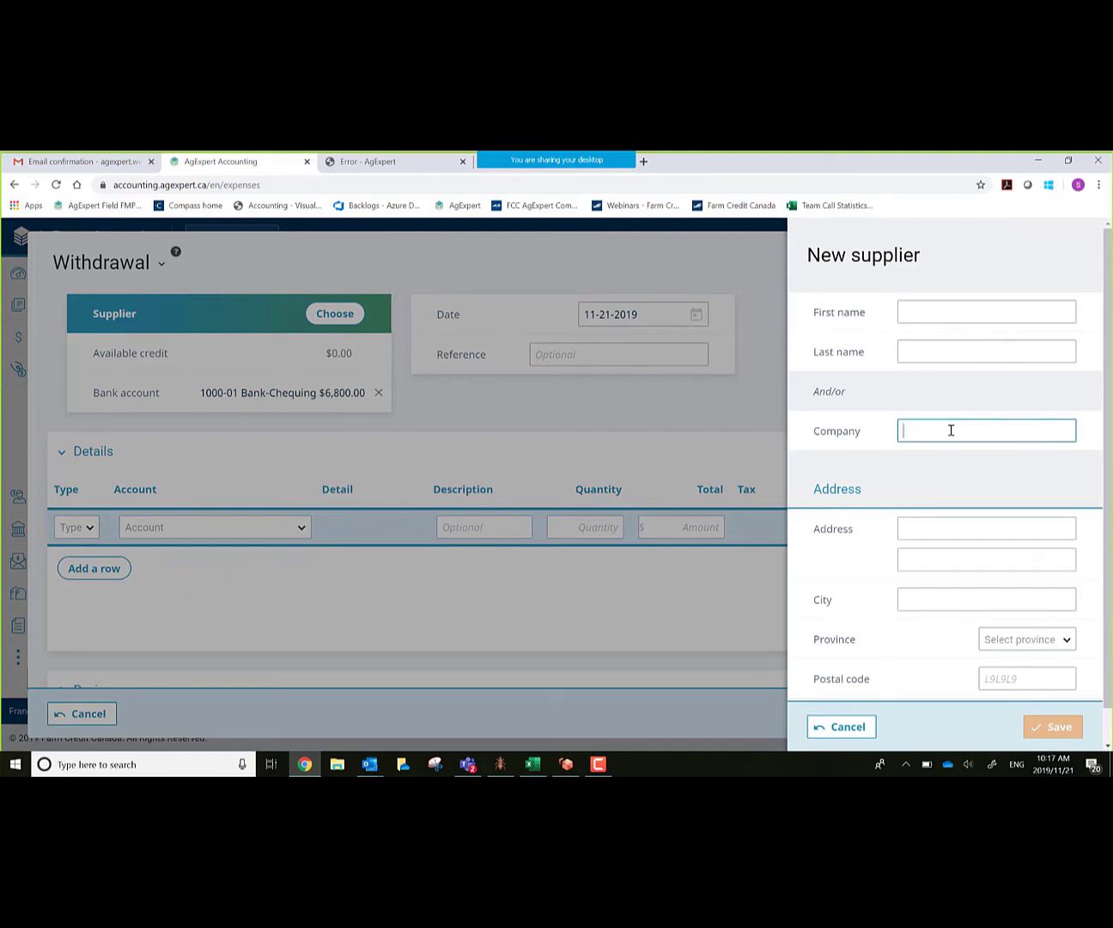
{"action": "type", "text": "Power company"}
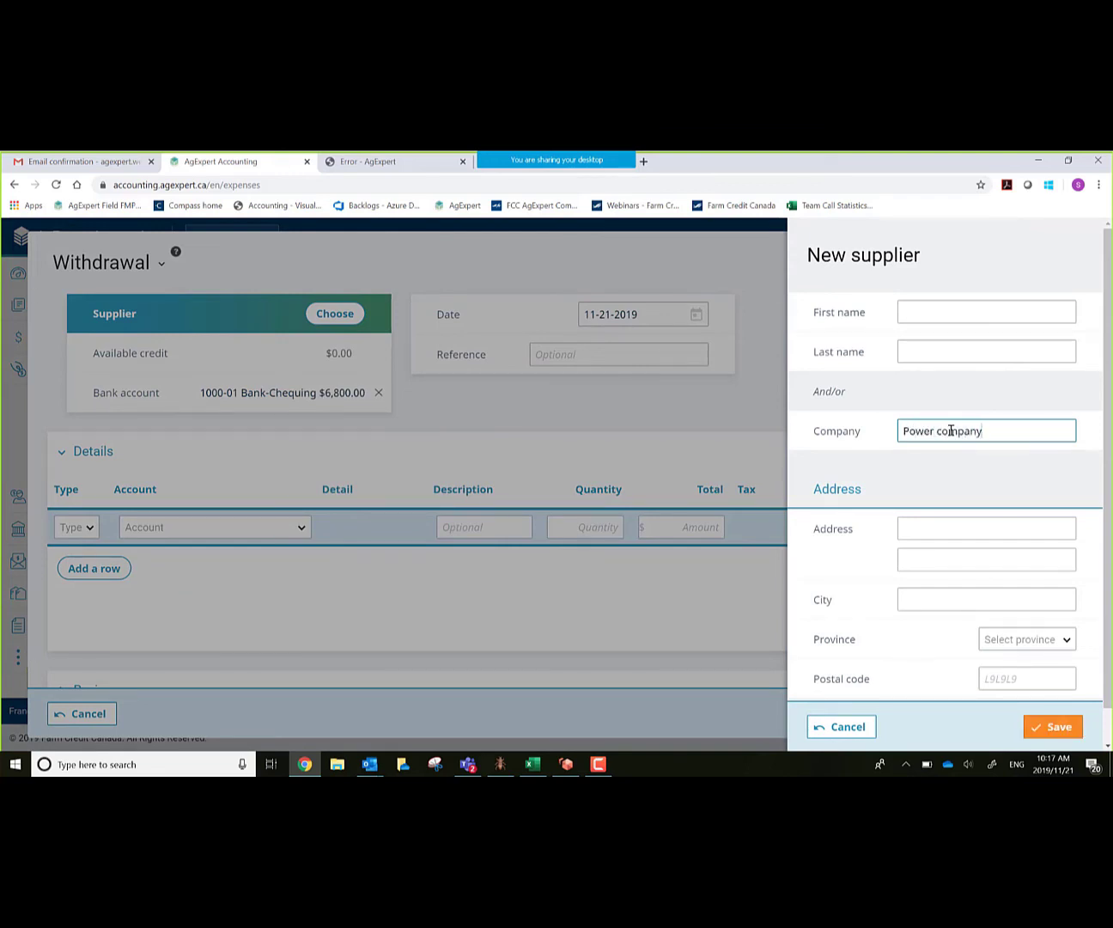
{"action": "key", "text": "Tab"}
{"action": "key", "text": "Tab"}
{"action": "left_click", "coordinate": [1069, 730]}
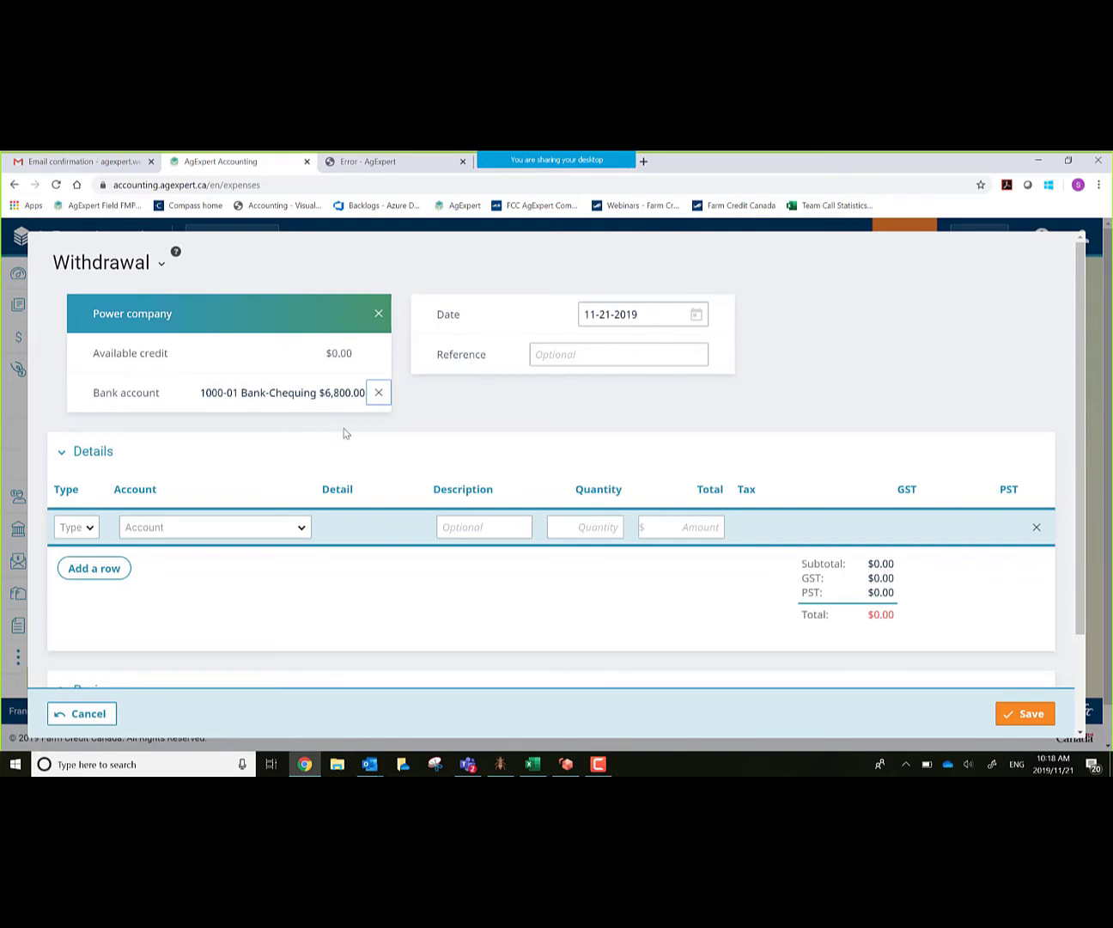
{"action": "key", "text": "Tab"}
{"action": "left_click", "coordinate": [697, 315]}
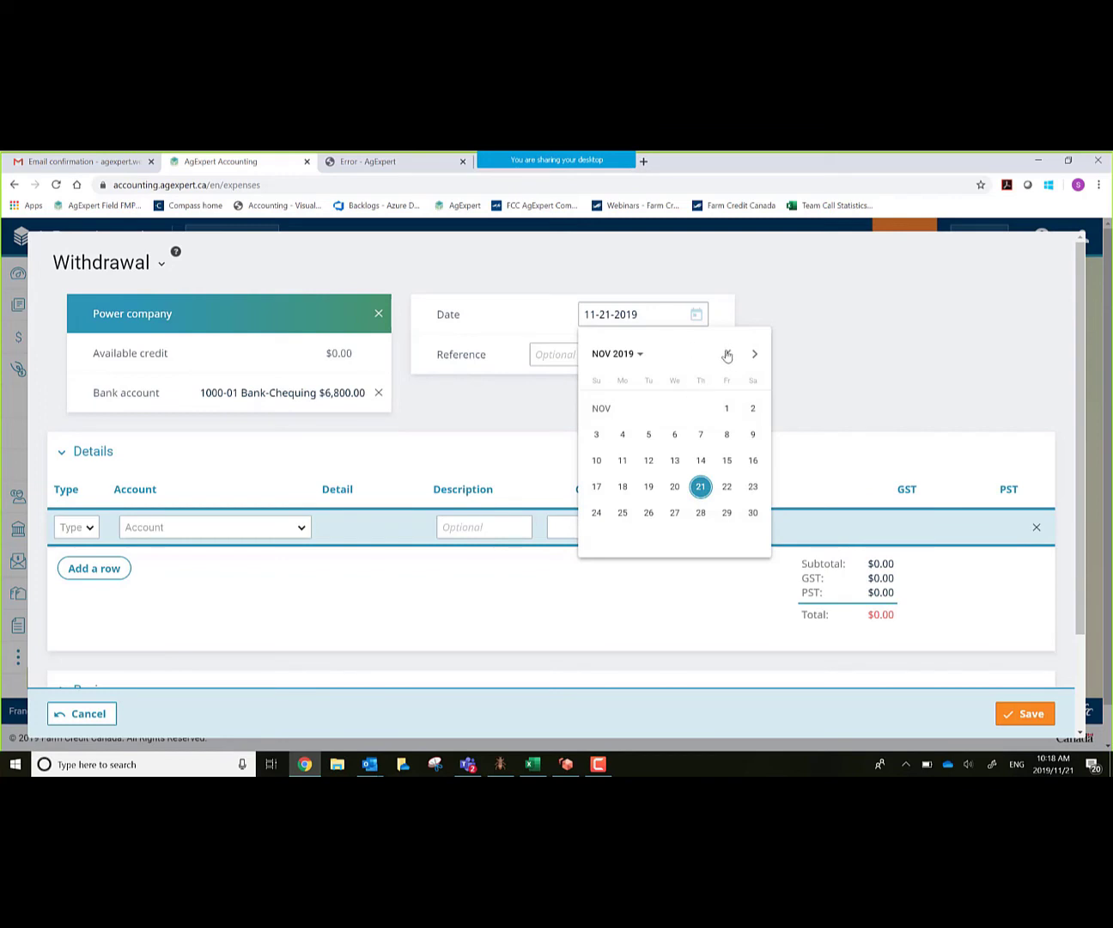
{"action": "left_click", "coordinate": [727, 354]}
{"action": "left_click", "coordinate": [728, 355]}
{"action": "left_click", "coordinate": [727, 354]}
{"action": "left_click", "coordinate": [727, 355]}
{"action": "left_click", "coordinate": [727, 355]}
{"action": "left_click", "coordinate": [728, 355]}
{"action": "left_click", "coordinate": [727, 355]}
{"action": "left_click", "coordinate": [727, 355]}
{"action": "left_click", "coordinate": [726, 355]}
{"action": "left_click", "coordinate": [727, 354]}
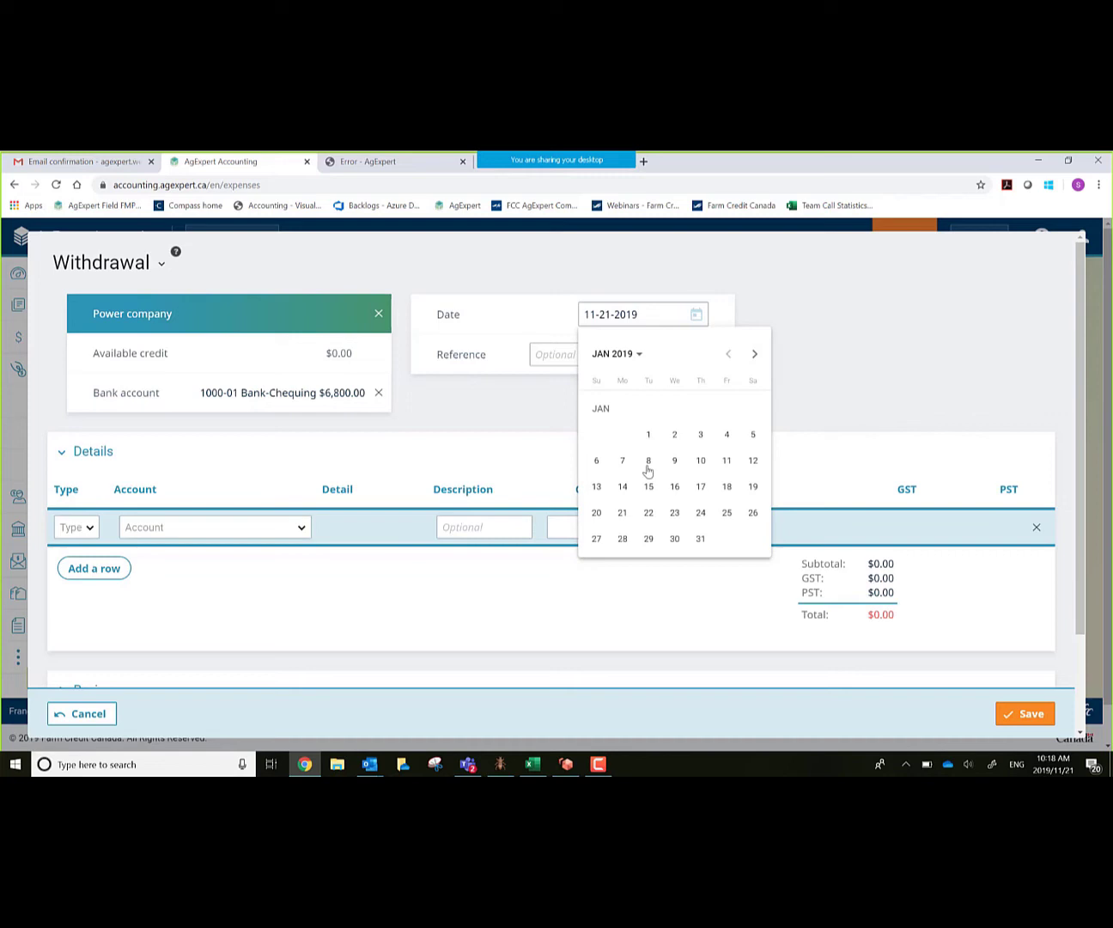
{"action": "left_click", "coordinate": [727, 514]}
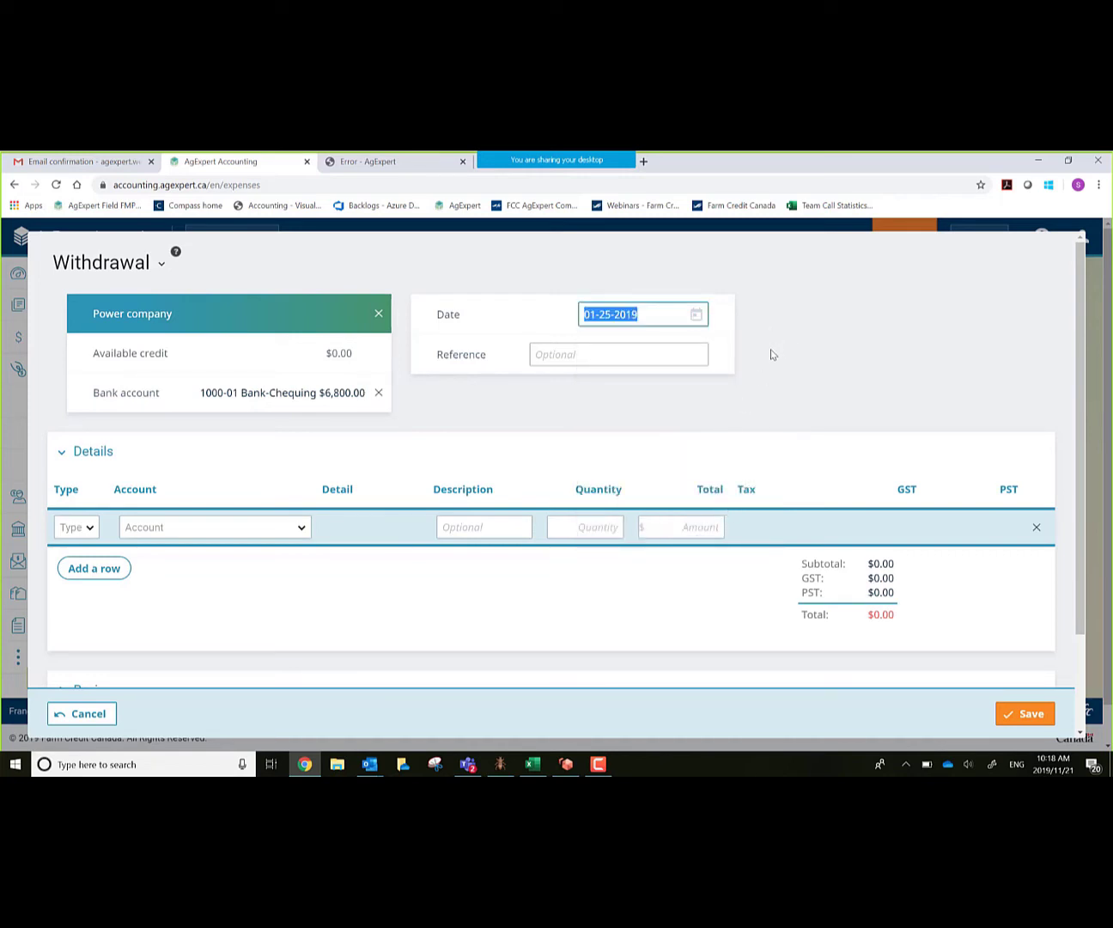
Step: Enter 'power' as the withdrawal's reference
{"action": "key", "text": "Tab"}
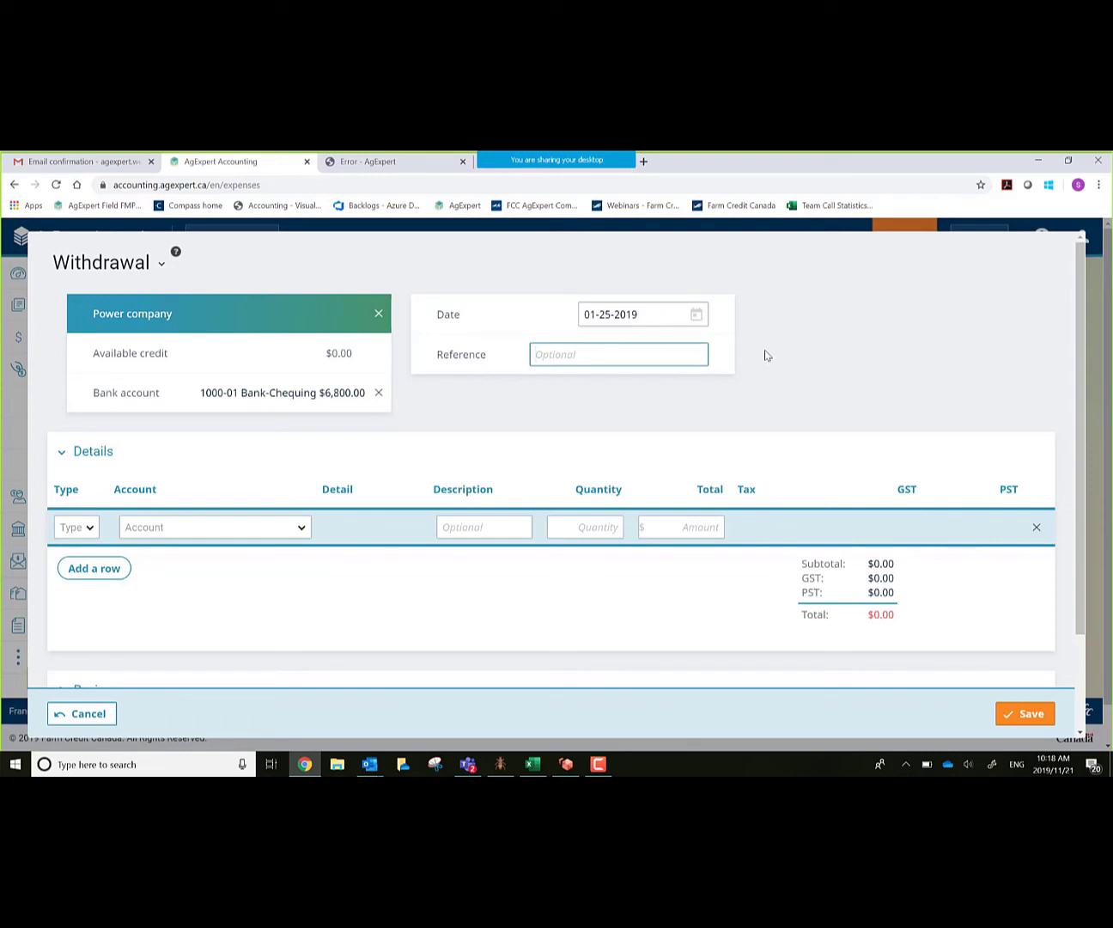
{"action": "type", "text": "power"}
{"action": "key", "text": "Tab"}
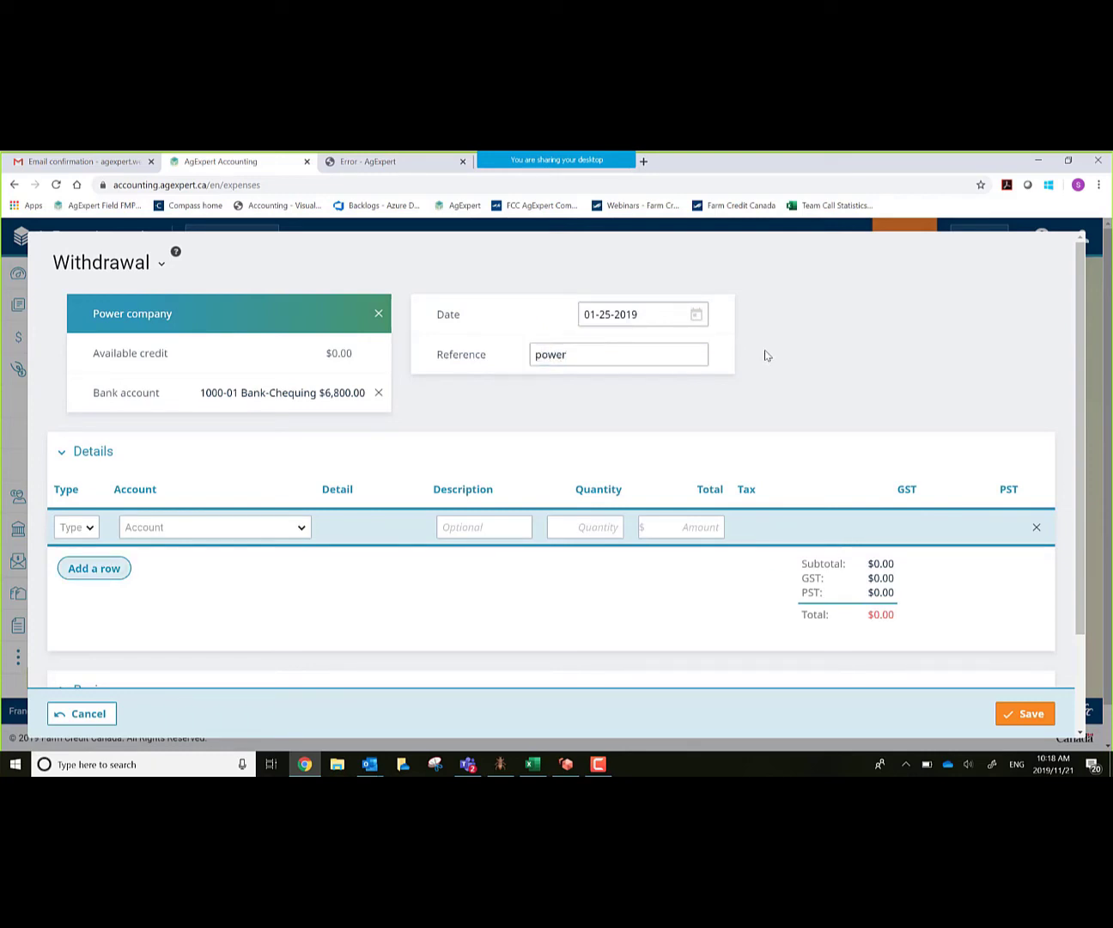
Step: Make the withdrawal's detail line an EX expense line
{"action": "left_click", "coordinate": [81, 527]}
{"action": "scroll", "coordinate": [92, 631], "scroll_direction": "down", "scroll_amount": 2}
{"action": "left_click", "coordinate": [89, 682]}
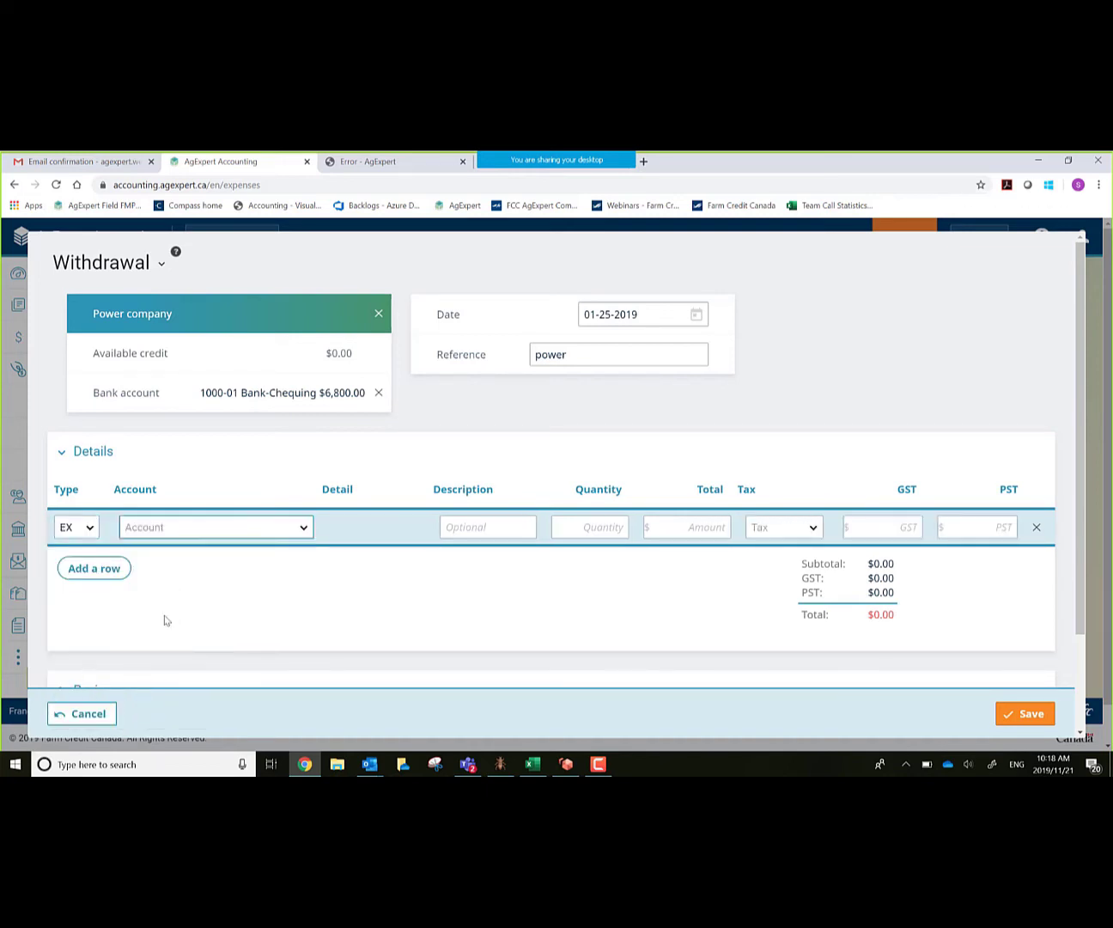
Step: Assign the expense line to the 5860-03 Power account
{"action": "left_click", "coordinate": [301, 534]}
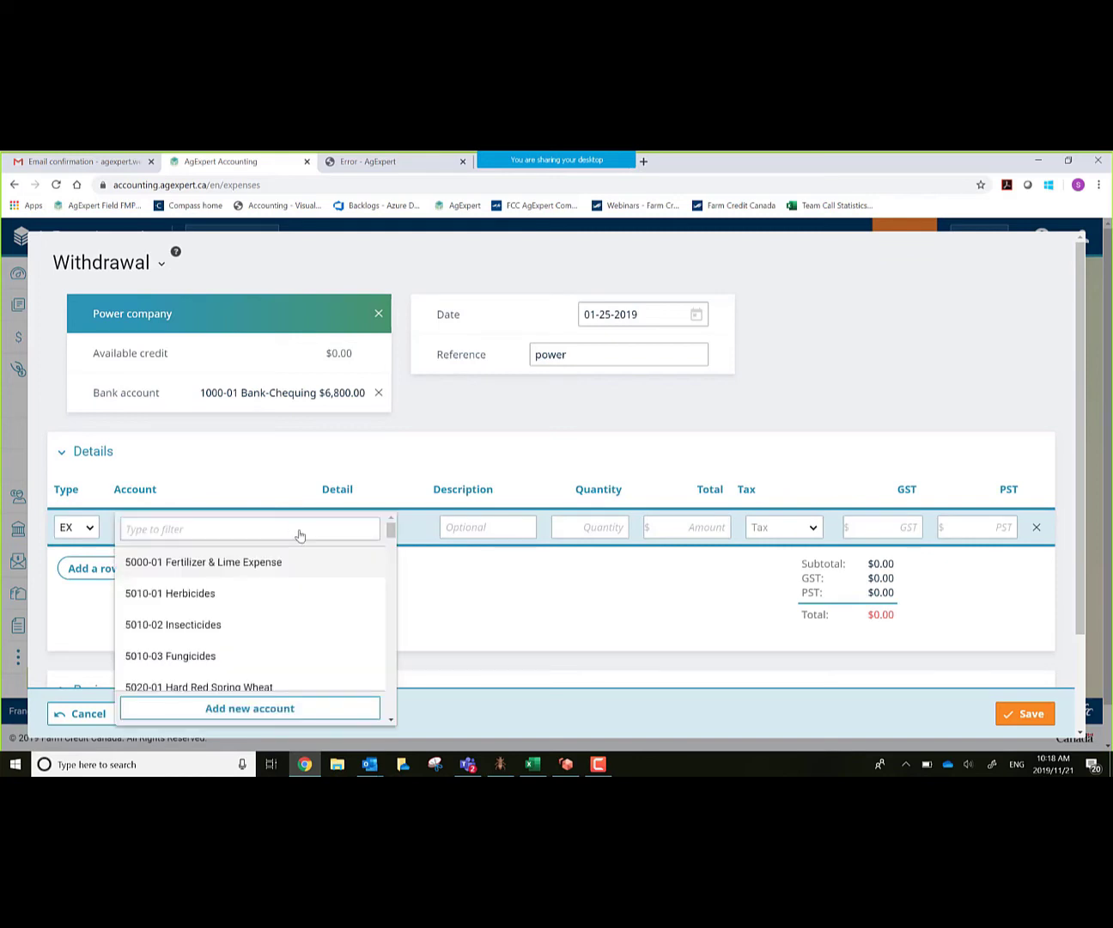
{"action": "scroll", "coordinate": [277, 609], "scroll_direction": "down", "scroll_amount": 2}
{"action": "scroll", "coordinate": [280, 613], "scroll_direction": "down", "scroll_amount": 3}
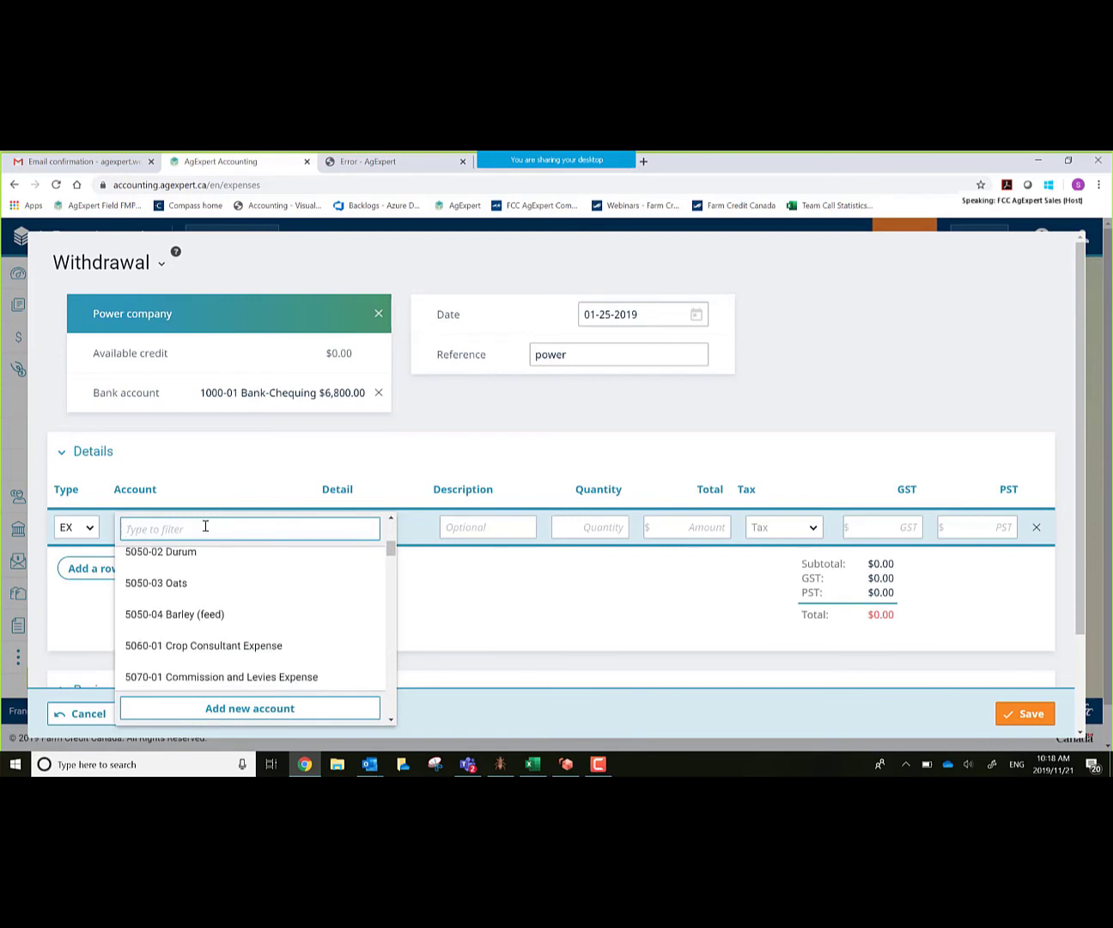
{"action": "scroll", "coordinate": [256, 650], "scroll_direction": "down", "scroll_amount": 3}
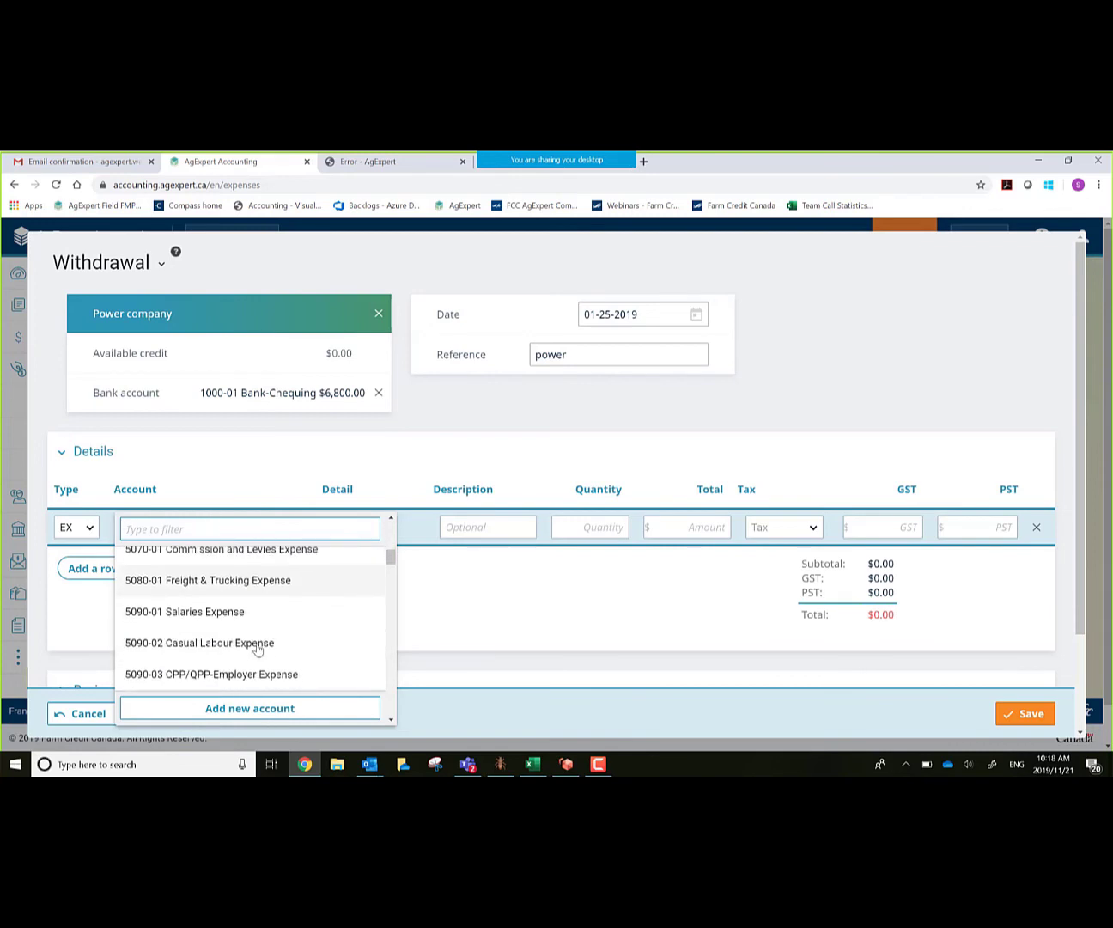
{"action": "scroll", "coordinate": [257, 647], "scroll_direction": "down", "scroll_amount": 4}
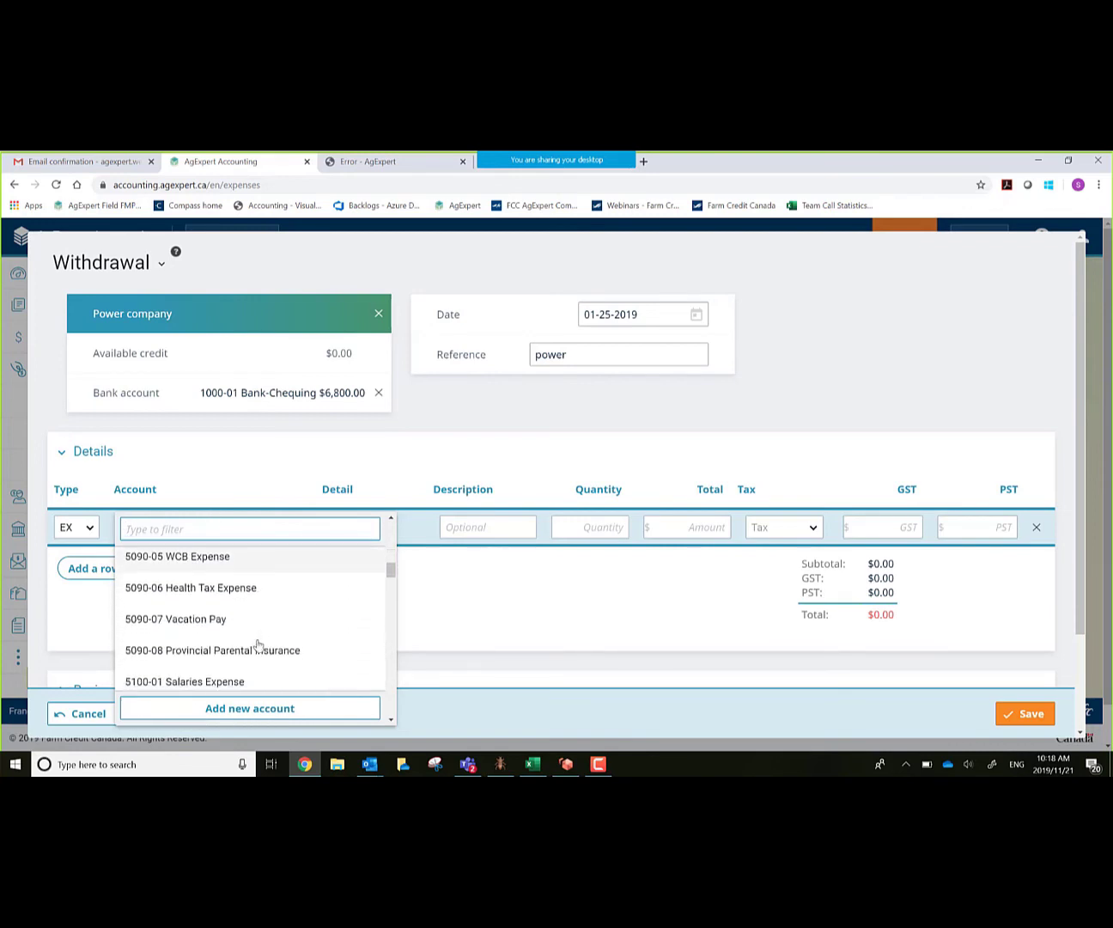
{"action": "scroll", "coordinate": [258, 645], "scroll_direction": "down", "scroll_amount": 6}
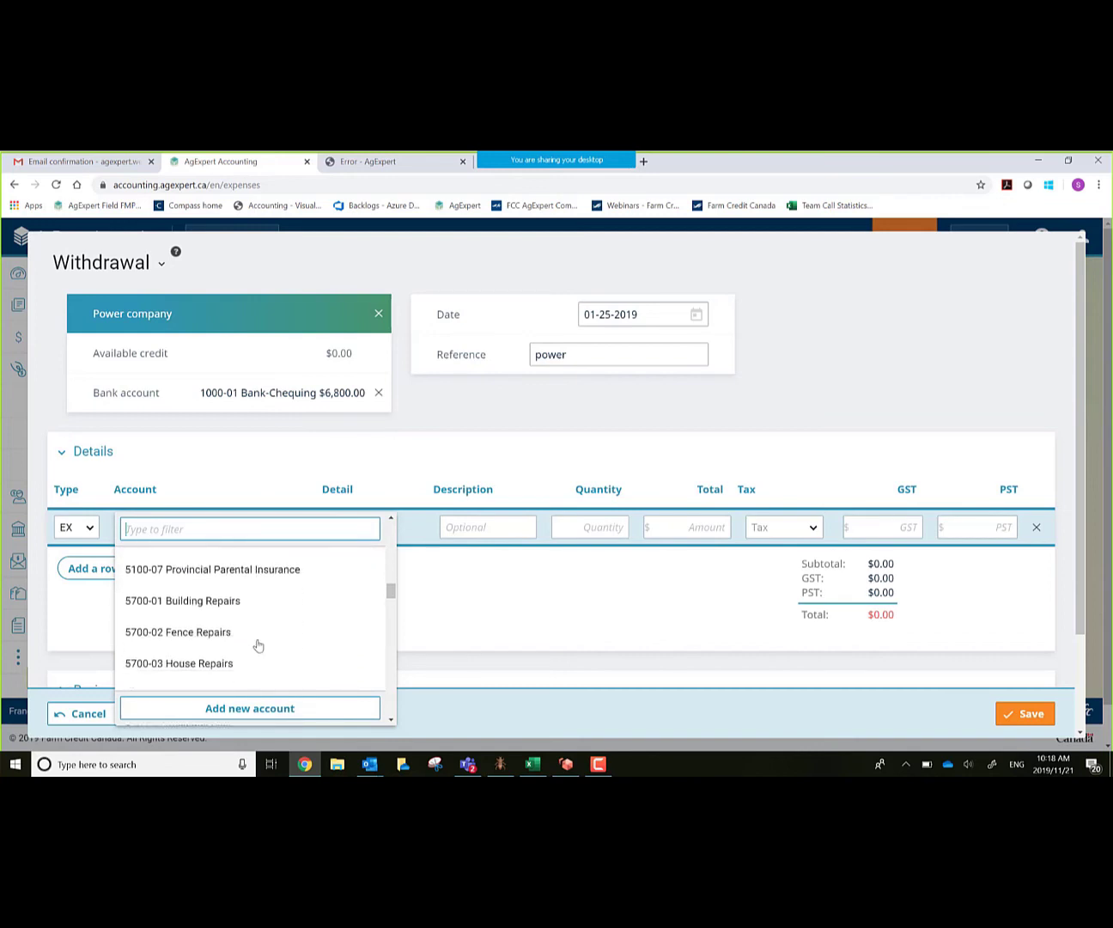
{"action": "scroll", "coordinate": [257, 645], "scroll_direction": "down", "scroll_amount": 3}
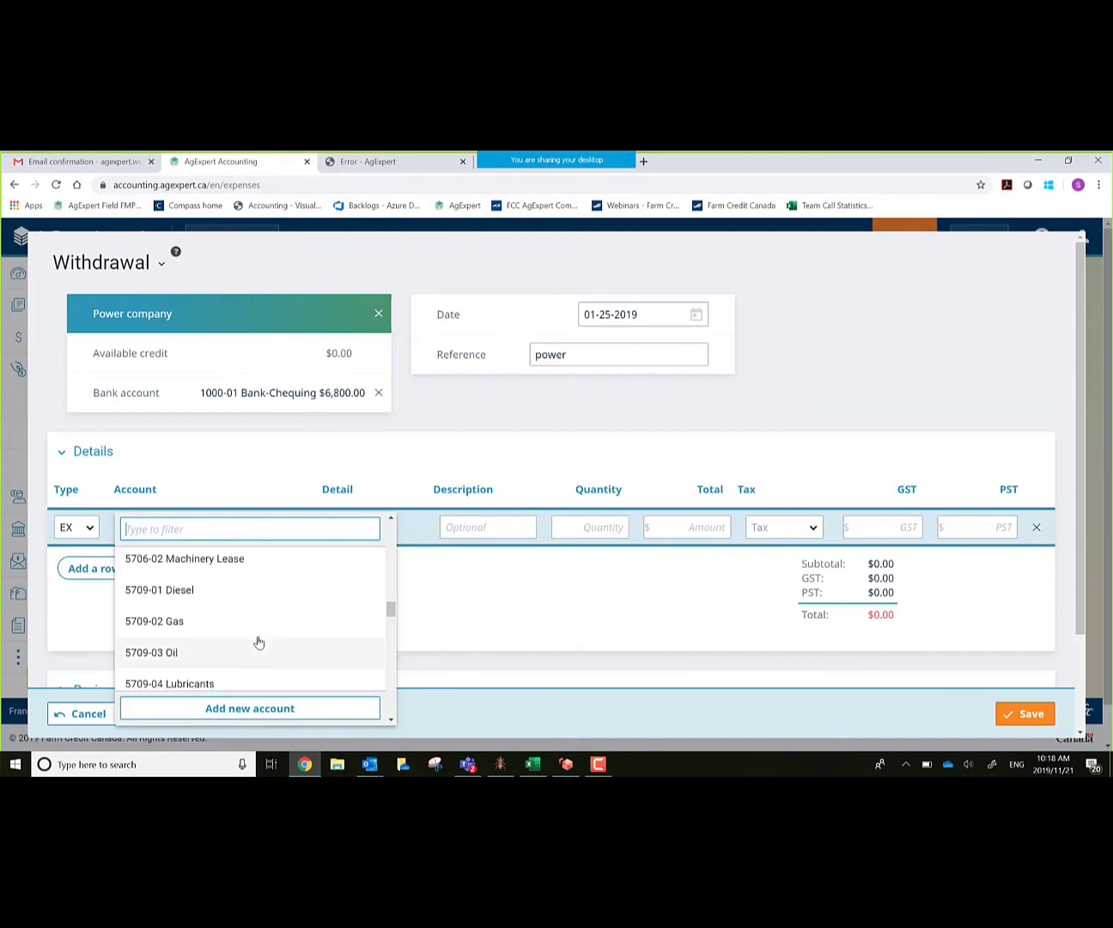
{"action": "scroll", "coordinate": [260, 641], "scroll_direction": "down", "scroll_amount": 1}
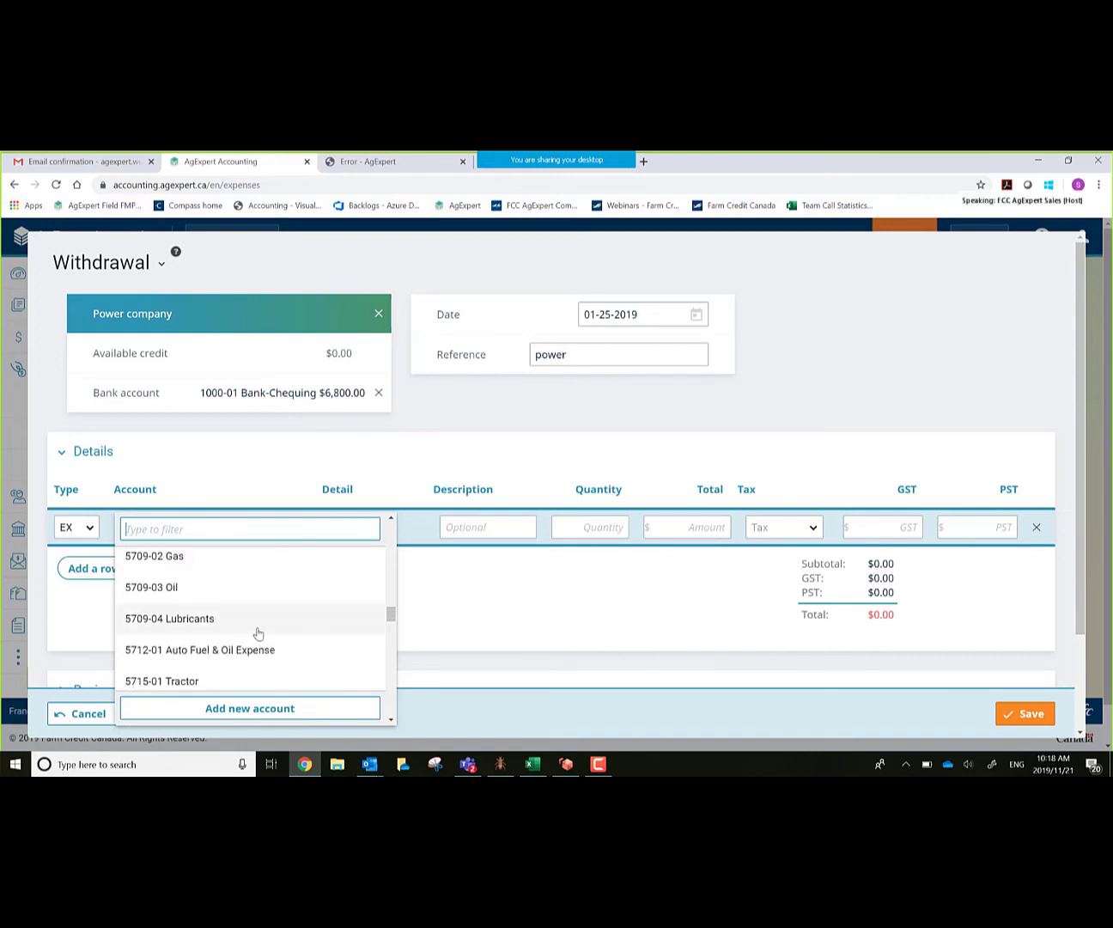
{"action": "scroll", "coordinate": [257, 633], "scroll_direction": "down", "scroll_amount": 2}
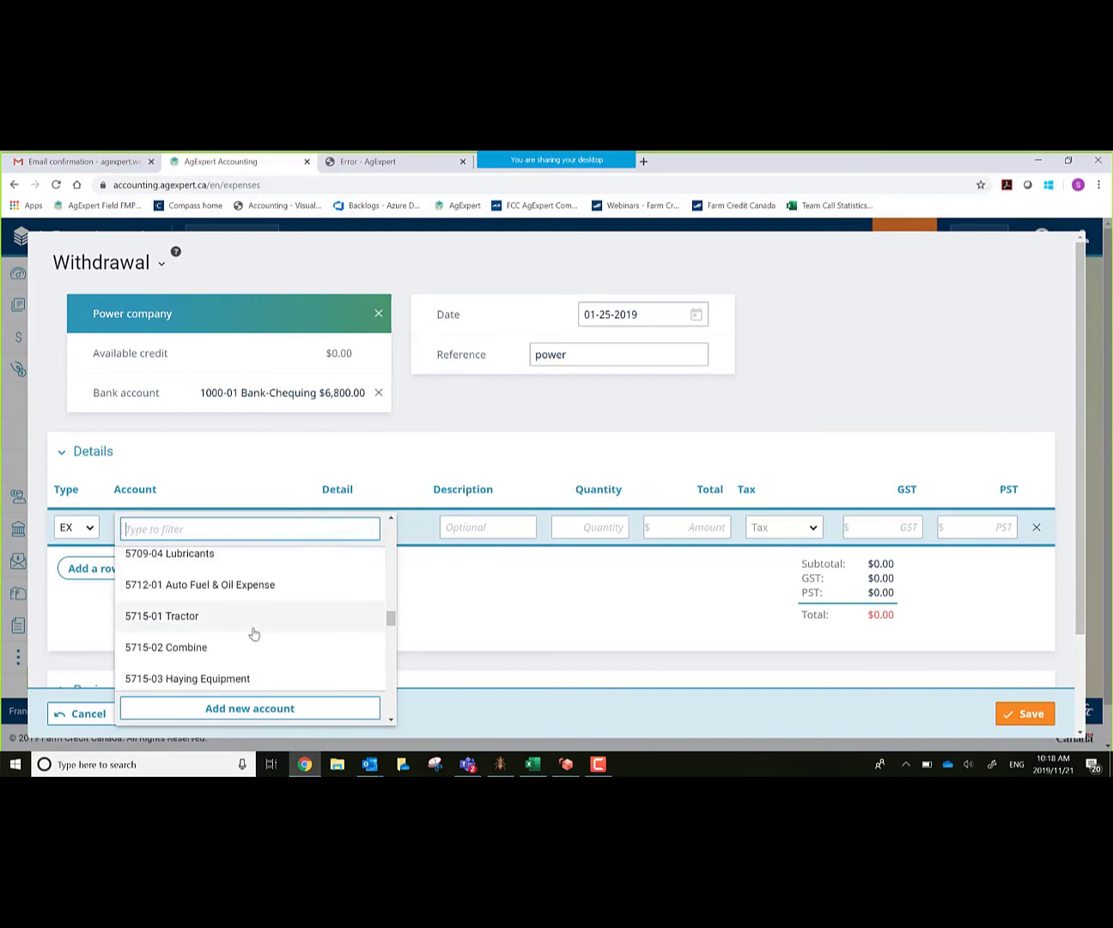
{"action": "scroll", "coordinate": [255, 633], "scroll_direction": "up", "scroll_amount": 1}
{"action": "scroll", "coordinate": [253, 633], "scroll_direction": "up", "scroll_amount": 1}
{"action": "scroll", "coordinate": [250, 629], "scroll_direction": "up", "scroll_amount": 2}
{"action": "scroll", "coordinate": [249, 630], "scroll_direction": "down", "scroll_amount": 5}
{"action": "scroll", "coordinate": [246, 637], "scroll_direction": "down", "scroll_amount": 10}
{"action": "scroll", "coordinate": [246, 636], "scroll_direction": "down", "scroll_amount": 8}
{"action": "scroll", "coordinate": [246, 635], "scroll_direction": "down", "scroll_amount": 6}
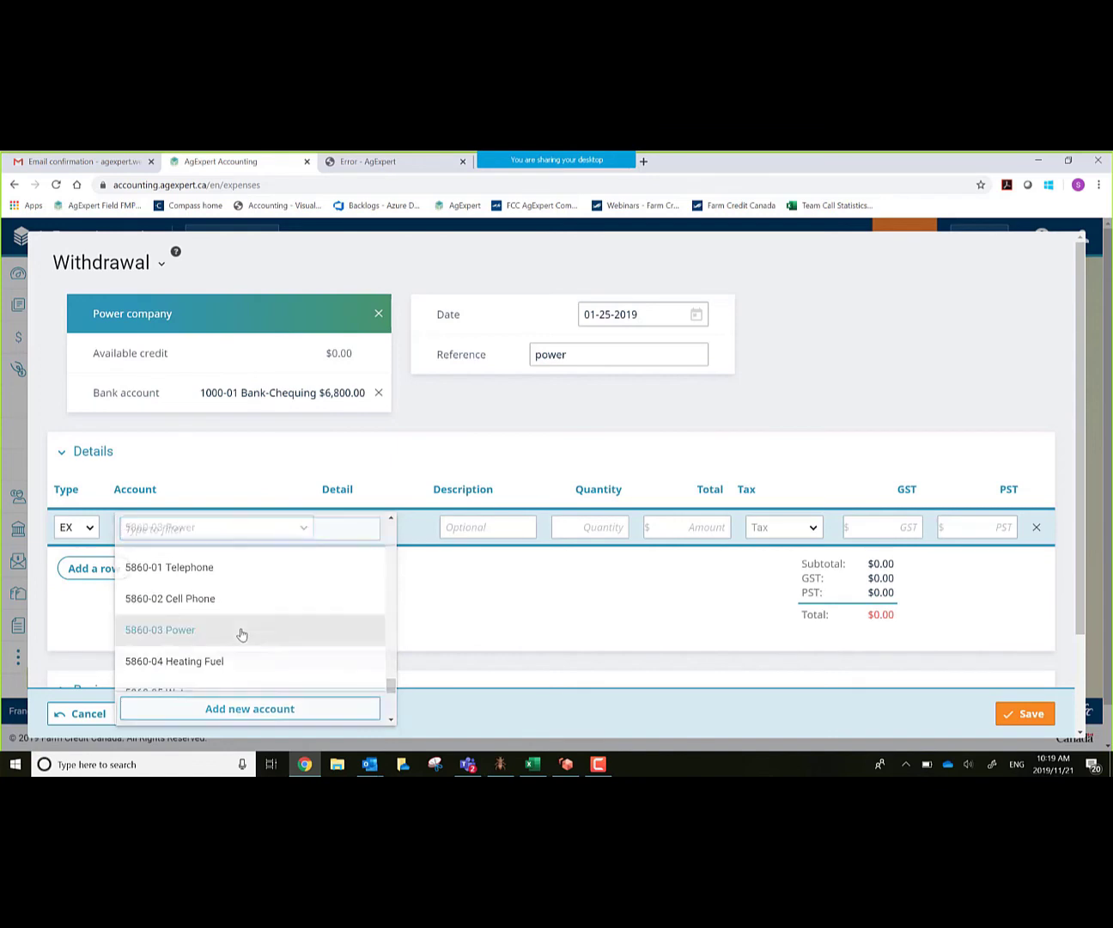
{"action": "left_click", "coordinate": [241, 634]}
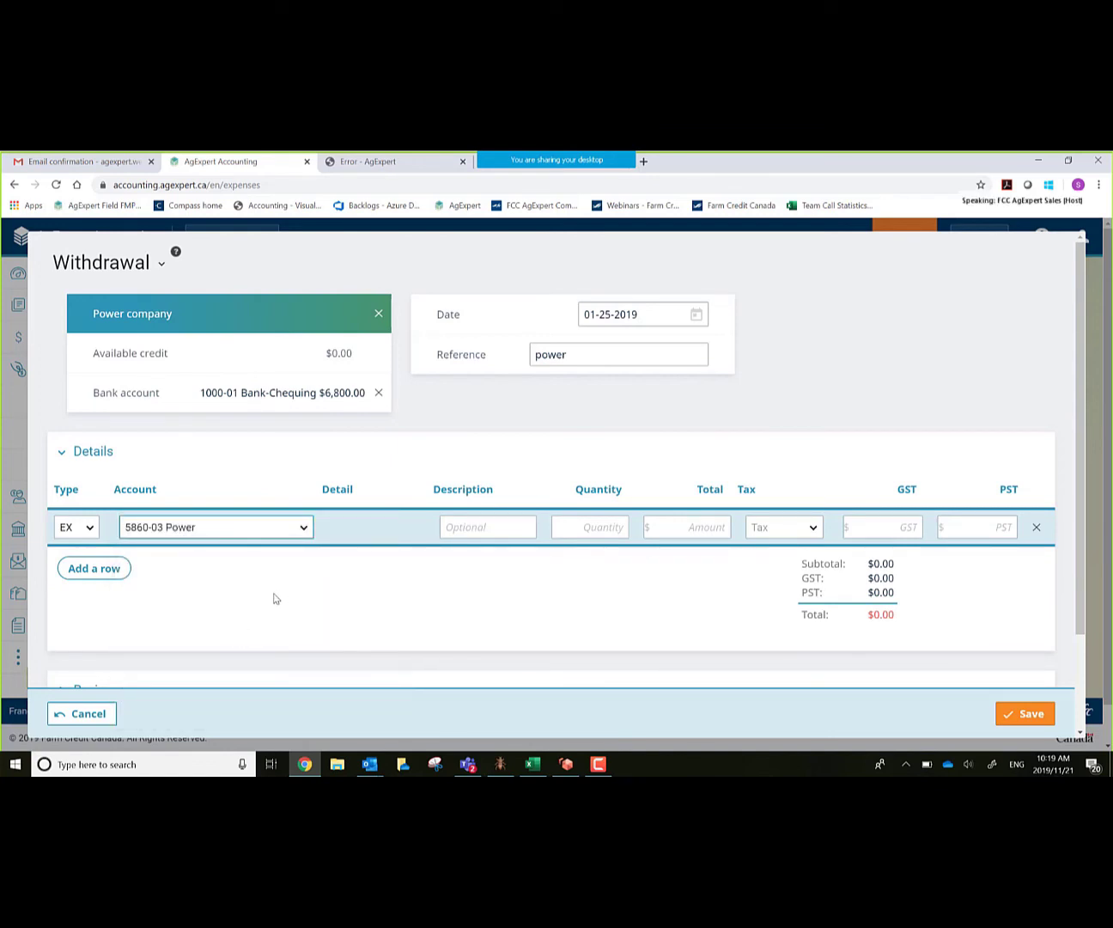
Step: Describe the line as 'power bill dec' with a 750.00 total
{"action": "key", "text": "Tab"}
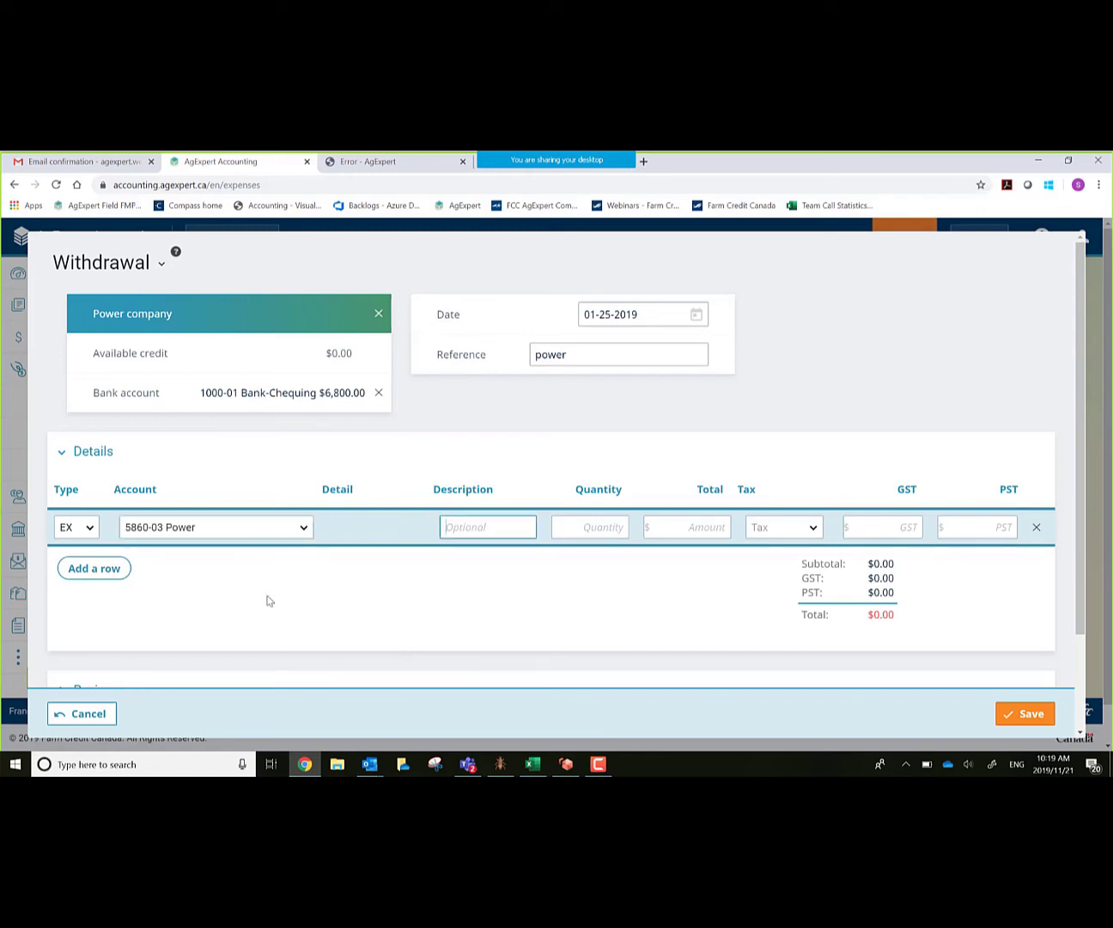
{"action": "type", "text": "power bill dec"}
{"action": "key", "text": "Tab"}
{"action": "key", "text": "Tab"}
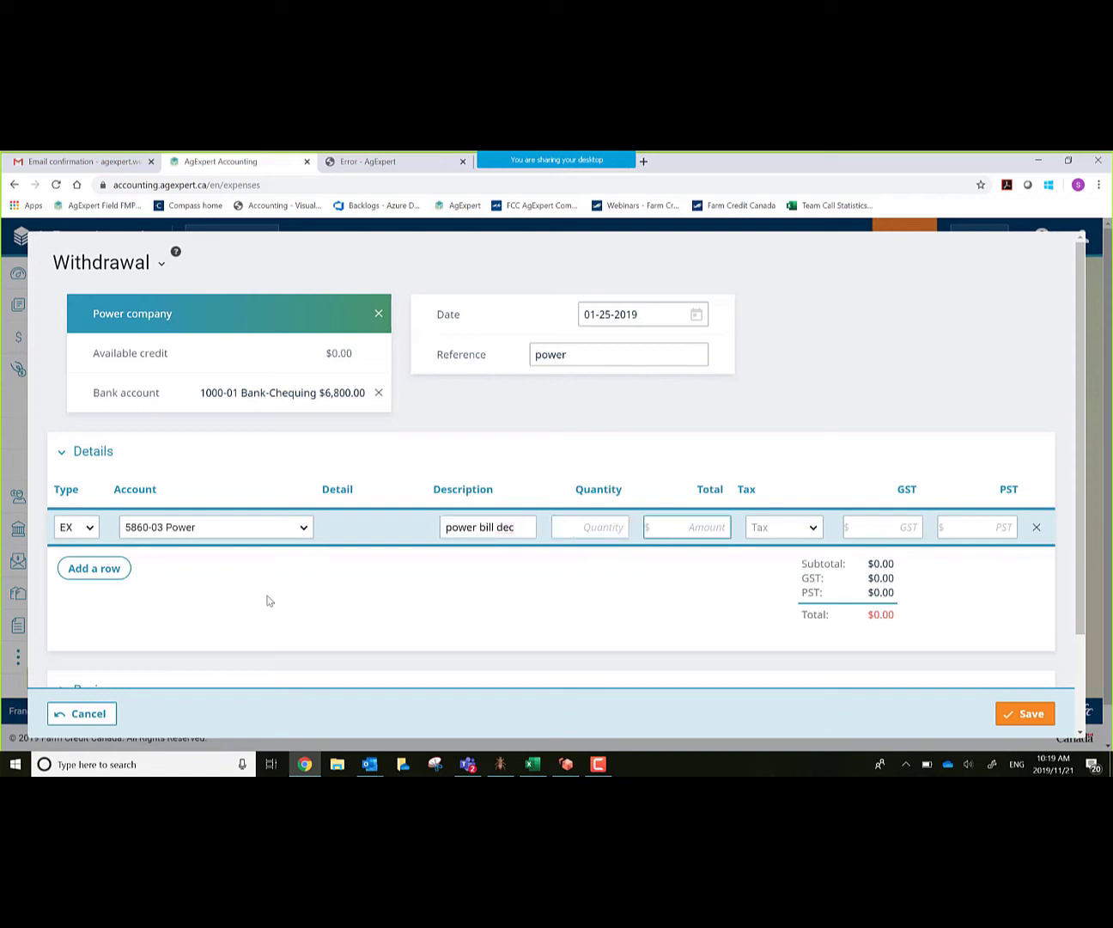
{"action": "type", "text": "75"}
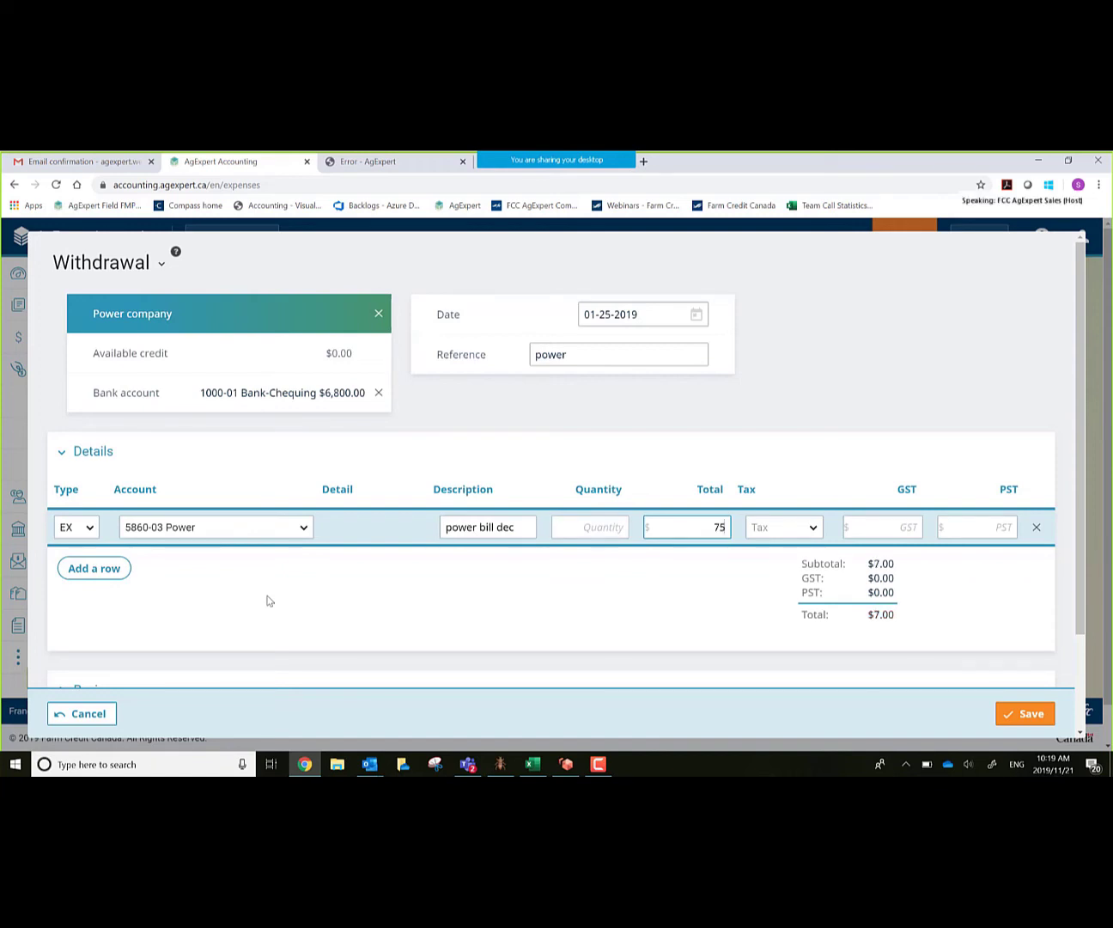
{"action": "type", "text": "0"}
{"action": "key", "text": "Tab"}
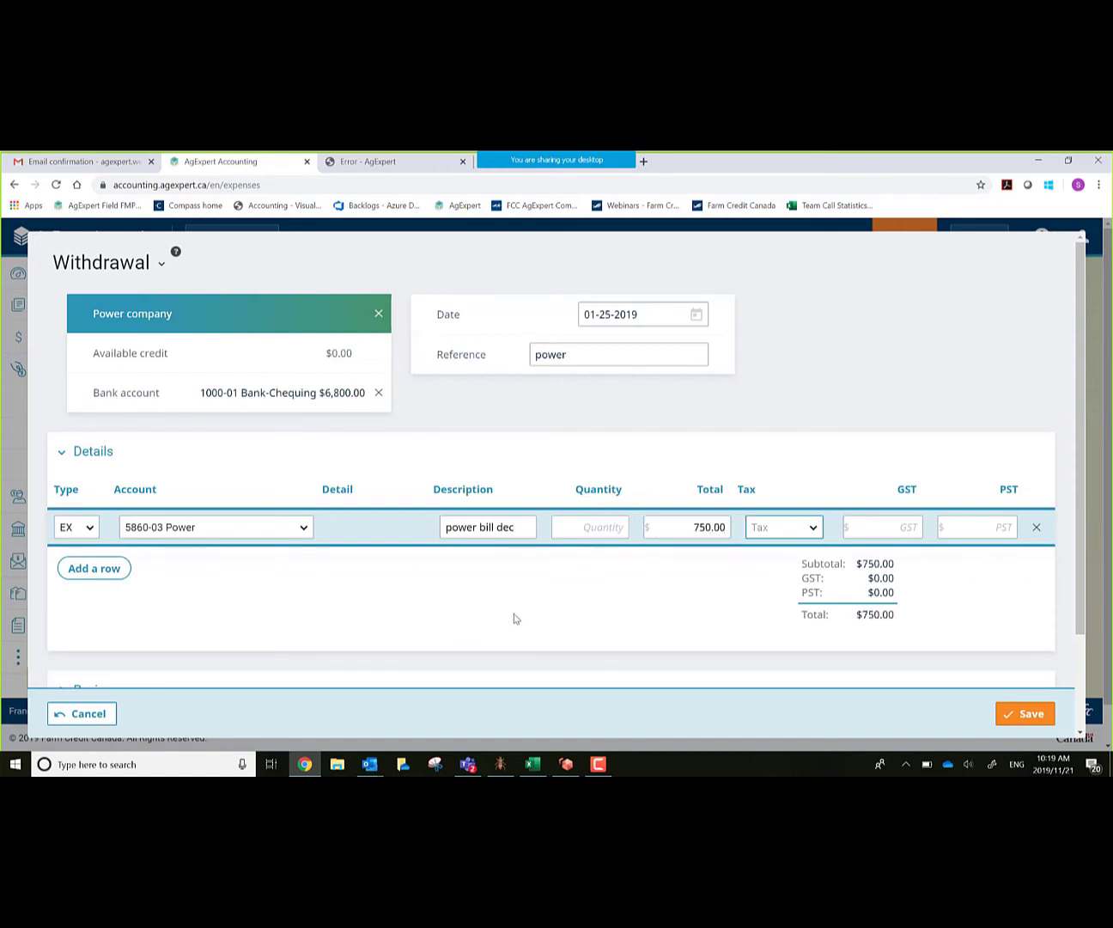
Step: Set the line's tax to 'B - Both Taxes in Amount' and save the withdrawal
{"action": "left_click", "coordinate": [815, 528]}
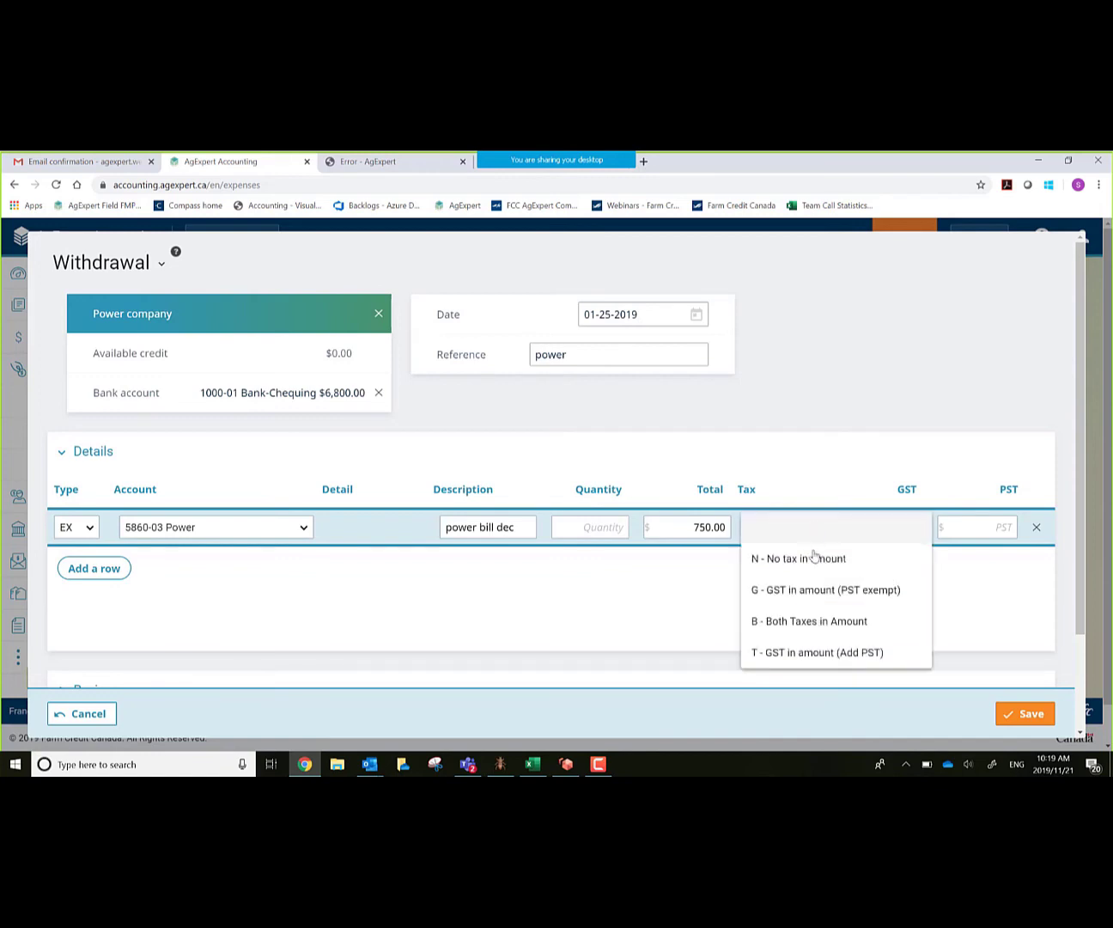
{"action": "left_click", "coordinate": [803, 623]}
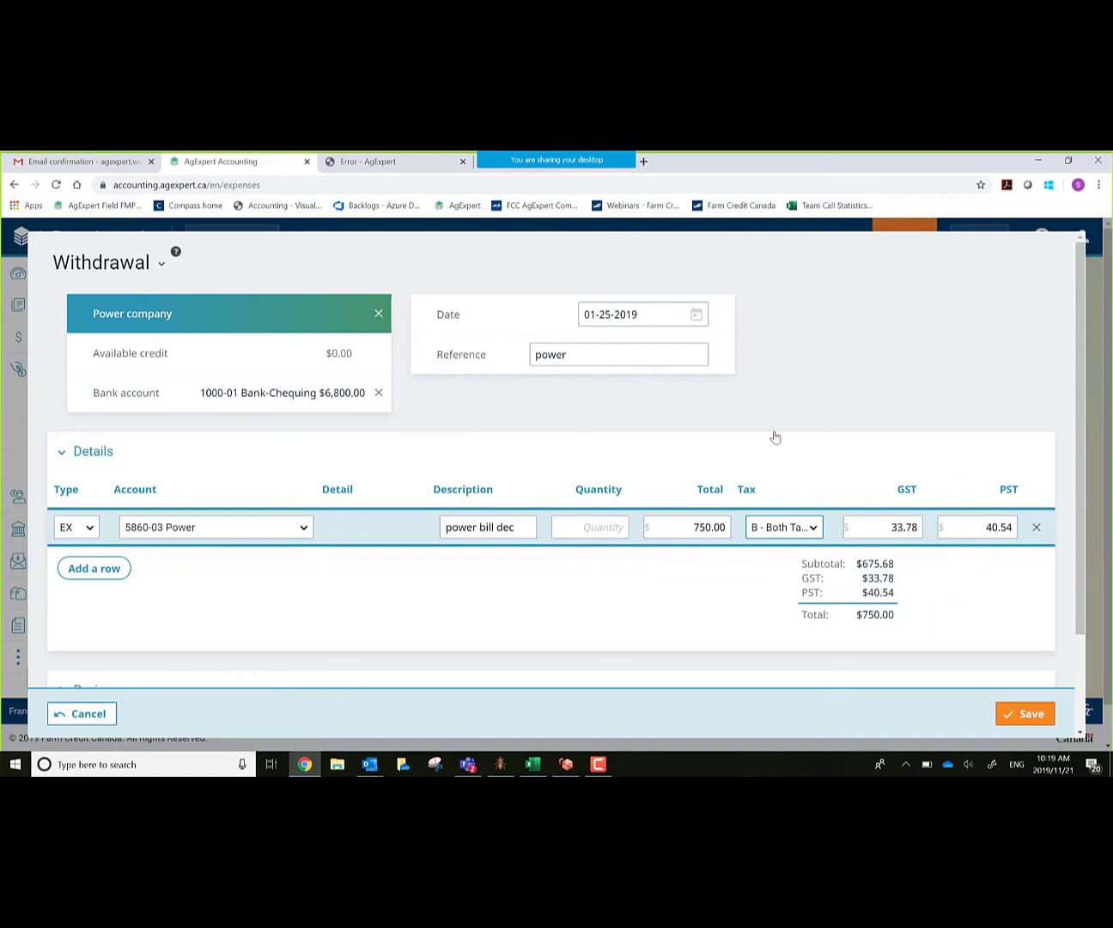
{"action": "scroll", "coordinate": [601, 655], "scroll_direction": "down", "scroll_amount": 1}
{"action": "scroll", "coordinate": [628, 661], "scroll_direction": "down", "scroll_amount": 2}
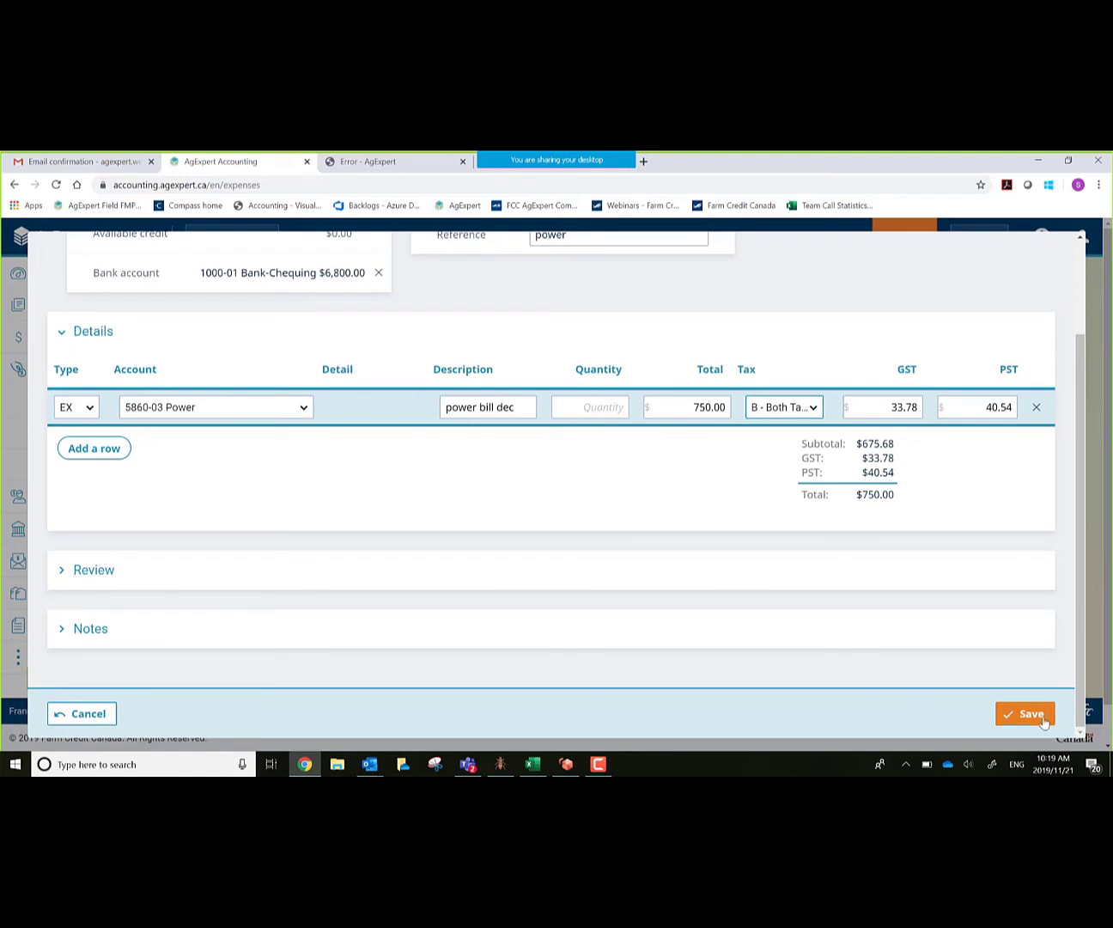
{"action": "left_click", "coordinate": [1015, 725]}
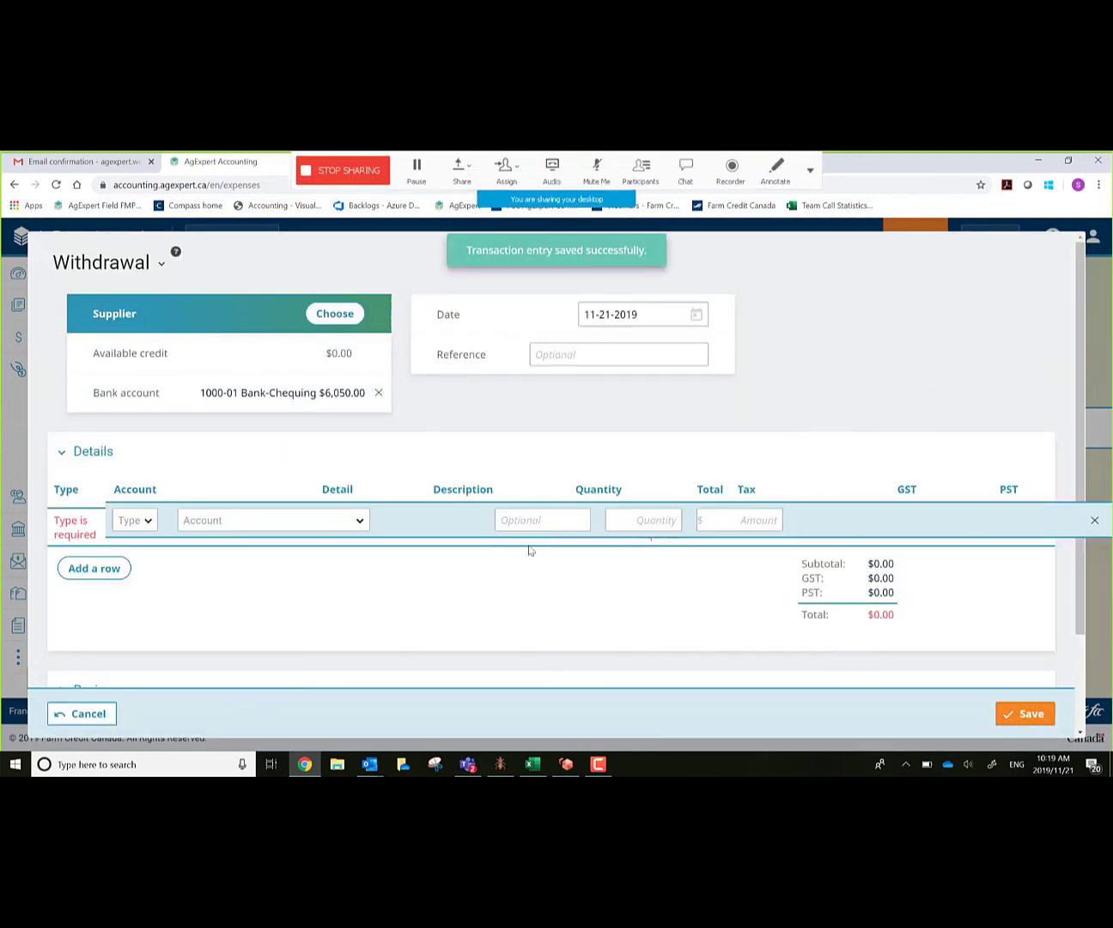
Step: Discard the blank withdrawal and review the cash Income and Expense report showing Power 716.22 and net income 6,137.83
{"action": "left_click", "coordinate": [64, 715]}
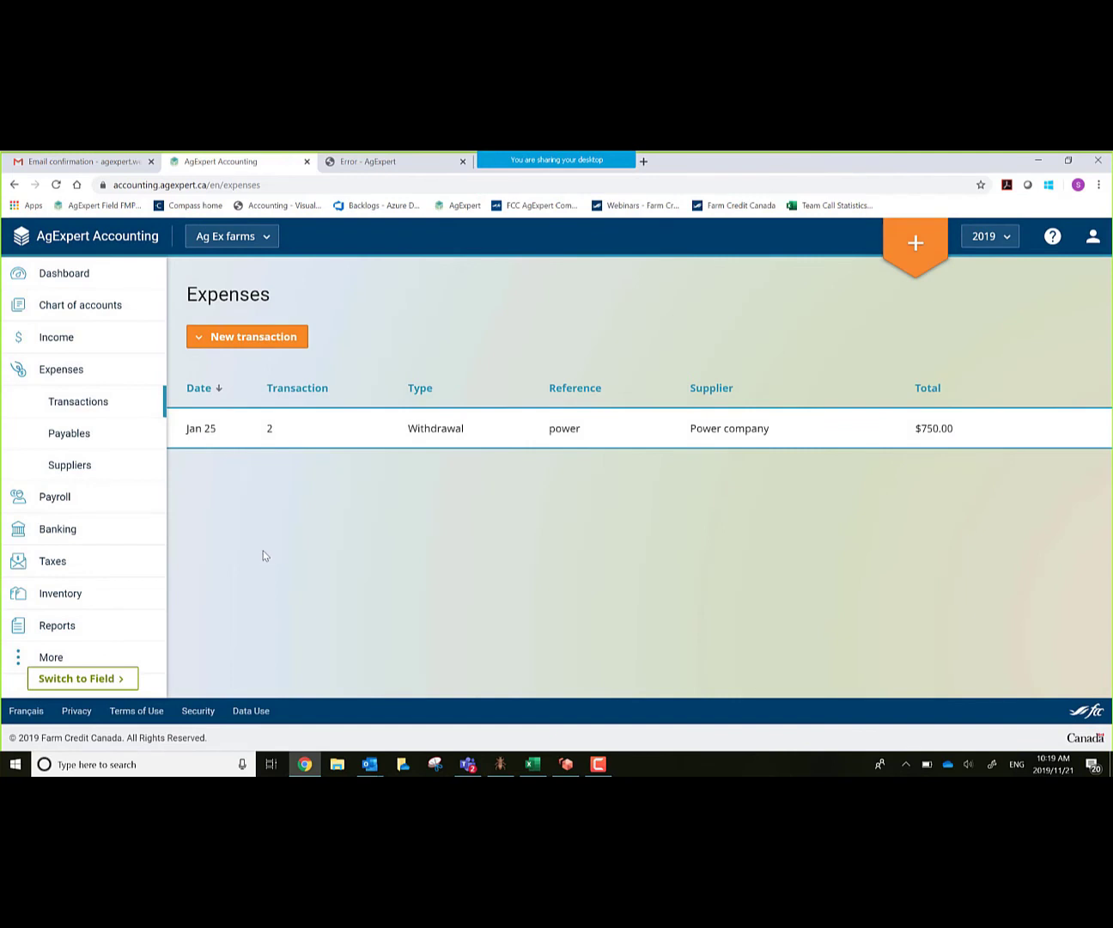
{"action": "left_click", "coordinate": [54, 634]}
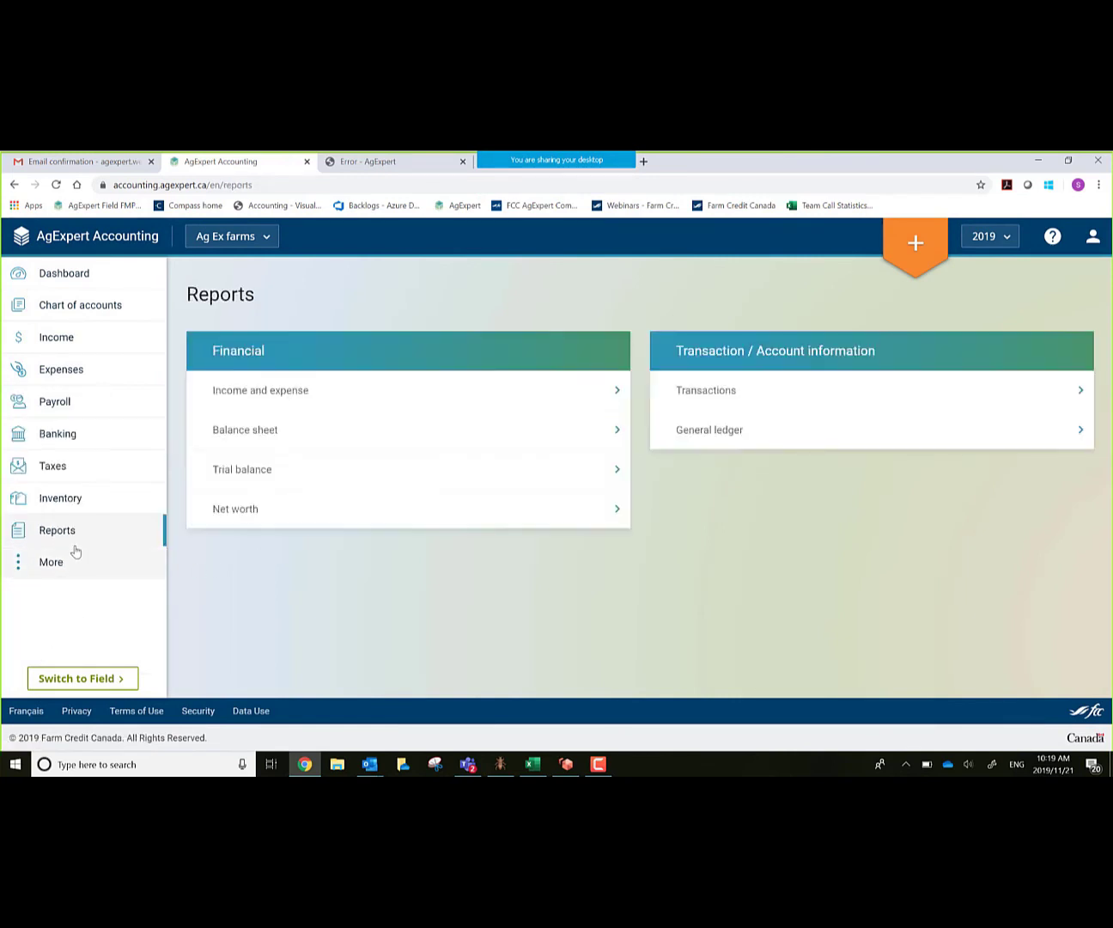
{"action": "left_click", "coordinate": [332, 395]}
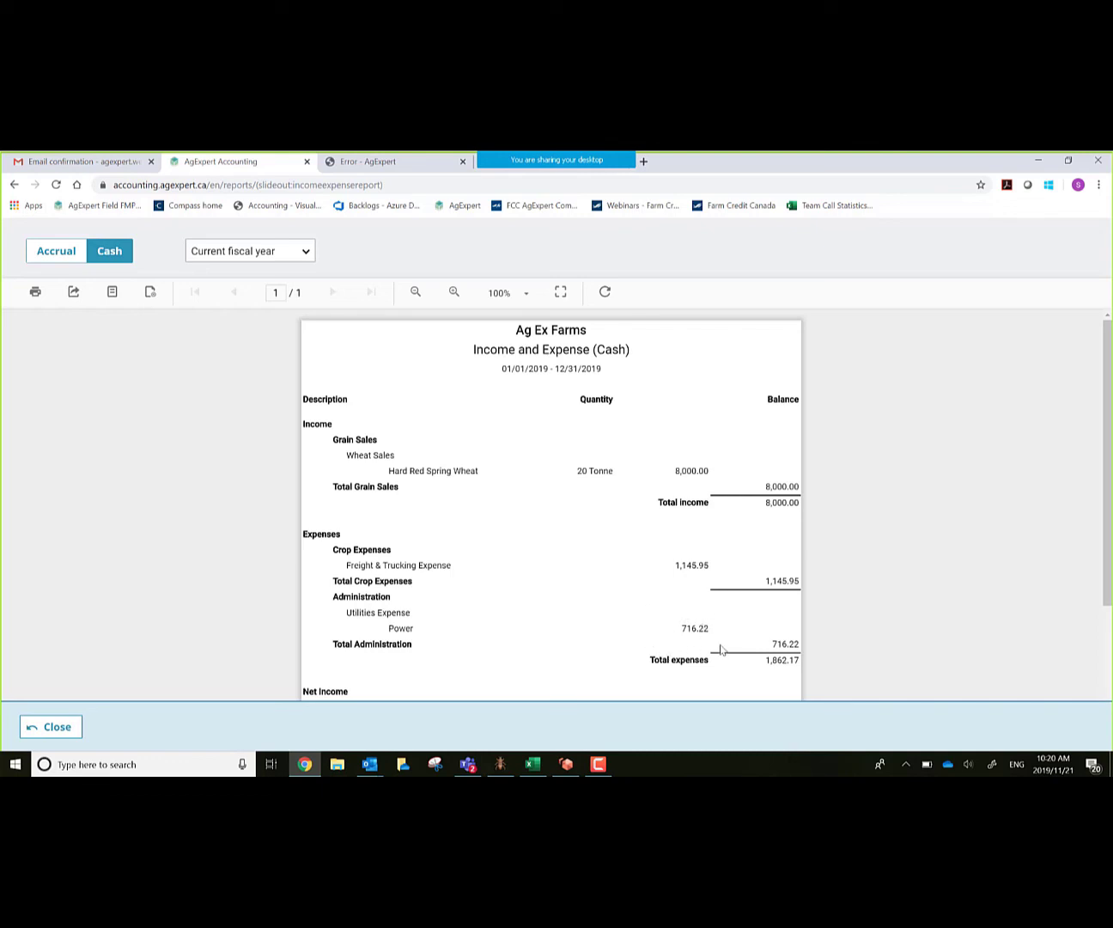
{"action": "scroll", "coordinate": [718, 610], "scroll_direction": "down", "scroll_amount": 2}
{"action": "scroll", "coordinate": [442, 571], "scroll_direction": "down", "scroll_amount": 3}
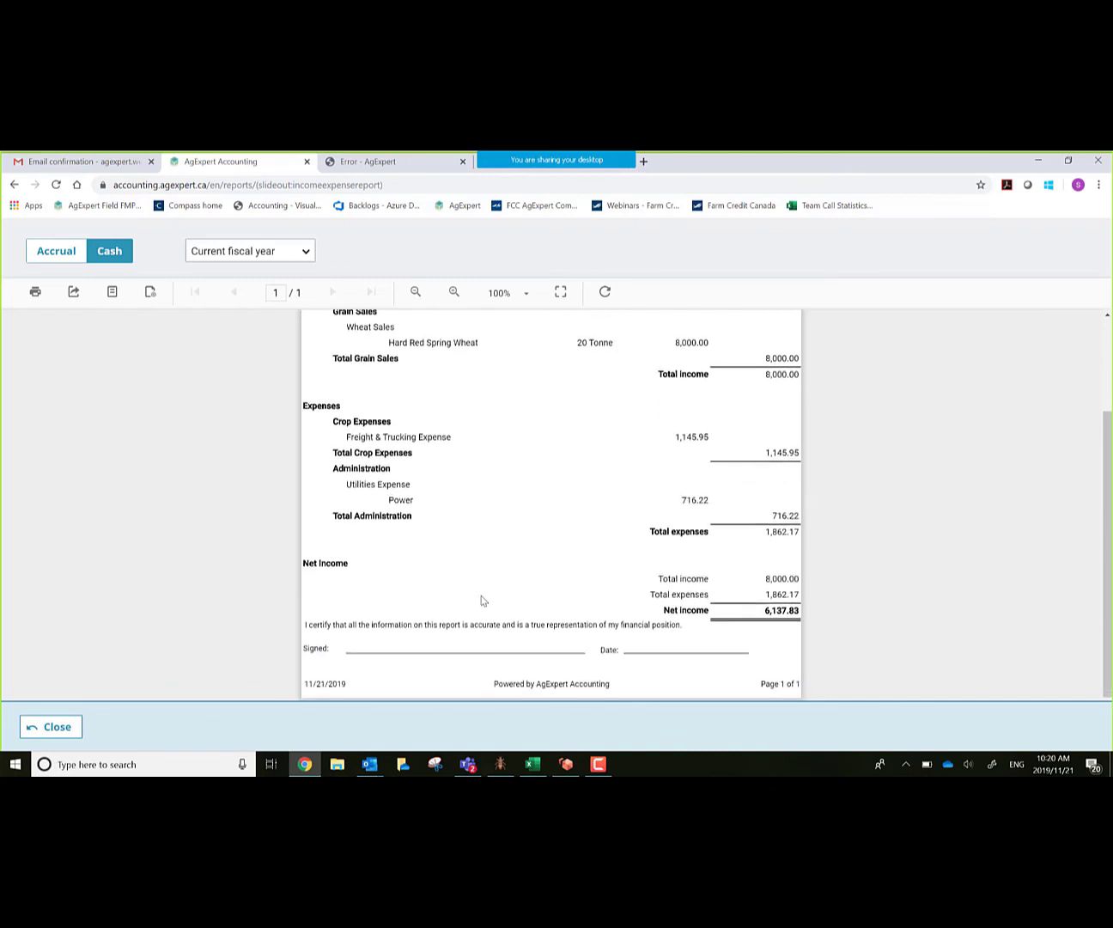
{"action": "scroll", "coordinate": [524, 516], "scroll_direction": "up", "scroll_amount": 5}
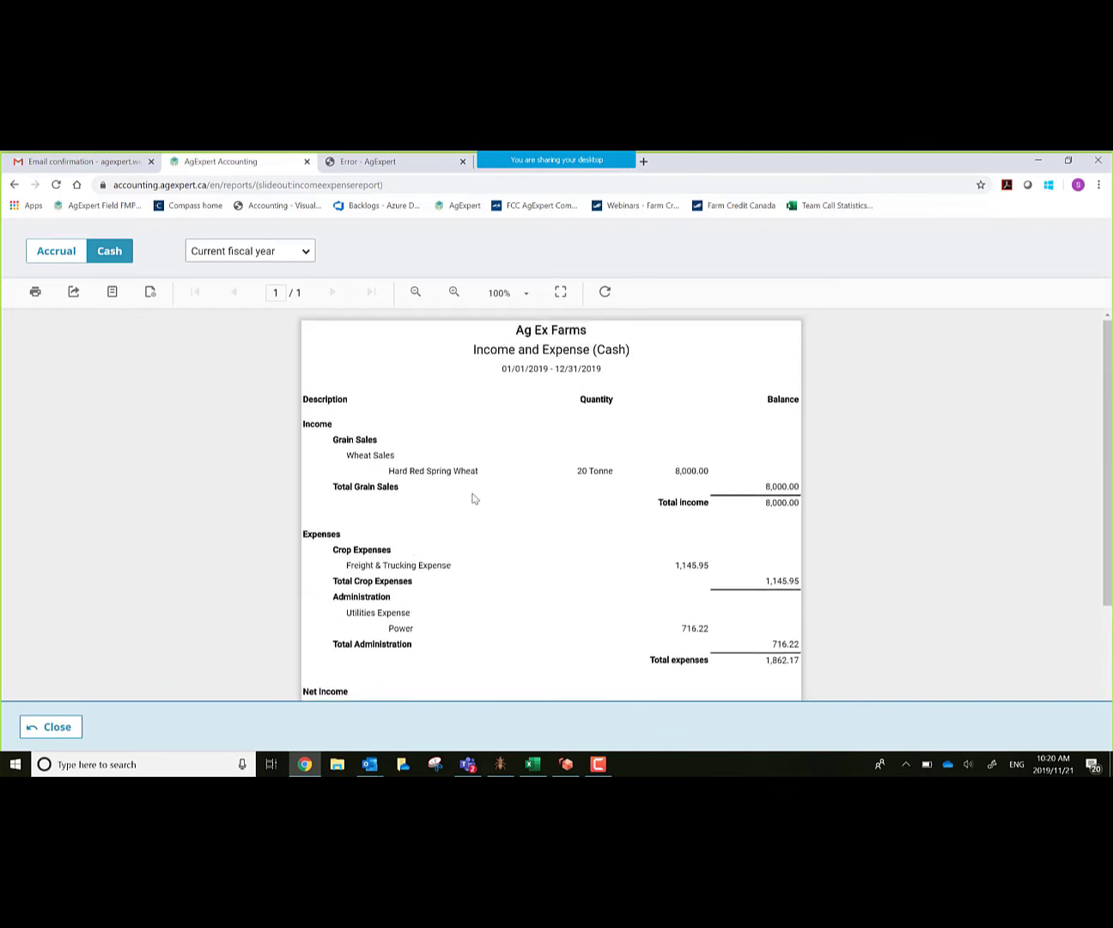
{"action": "left_click", "coordinate": [66, 727]}
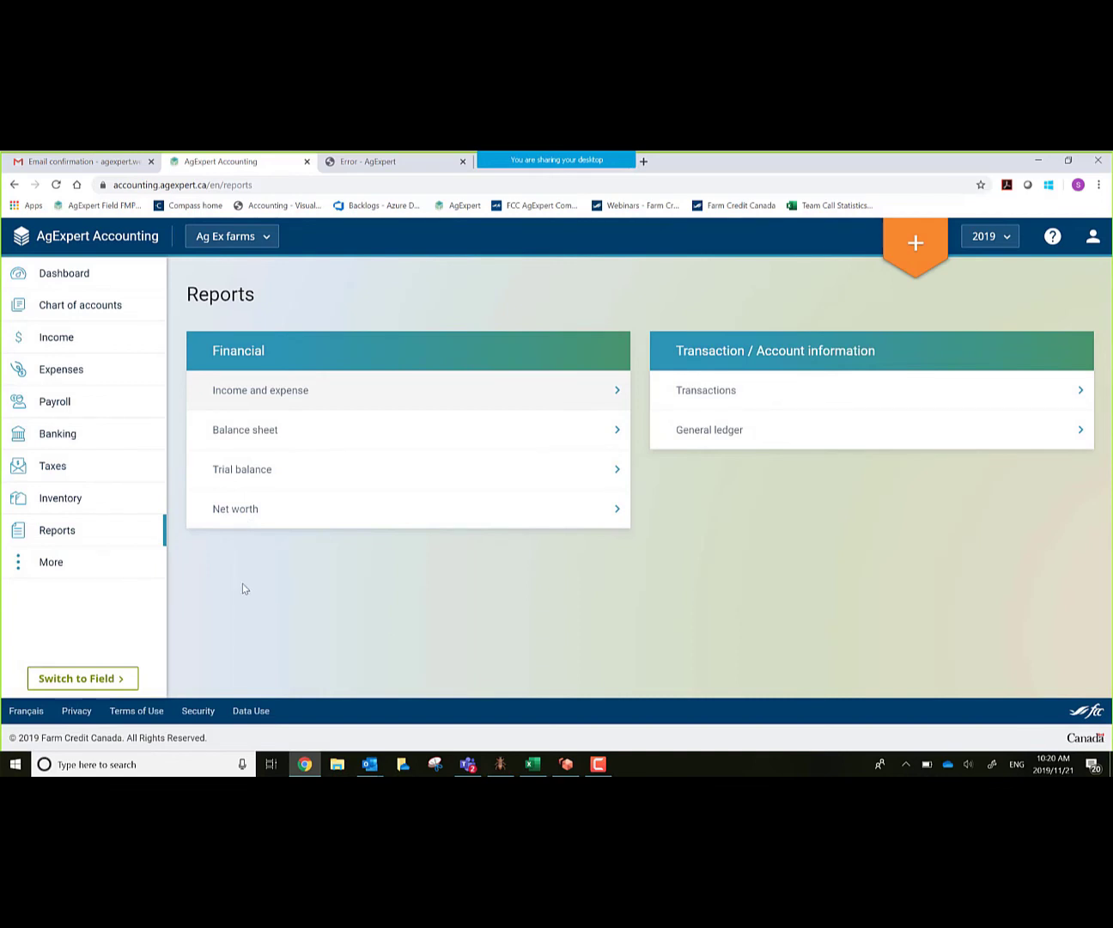
Step: Process a new GST return #1 for Jan 1–31, 2019 from the Taxes section
{"action": "left_click", "coordinate": [73, 469]}
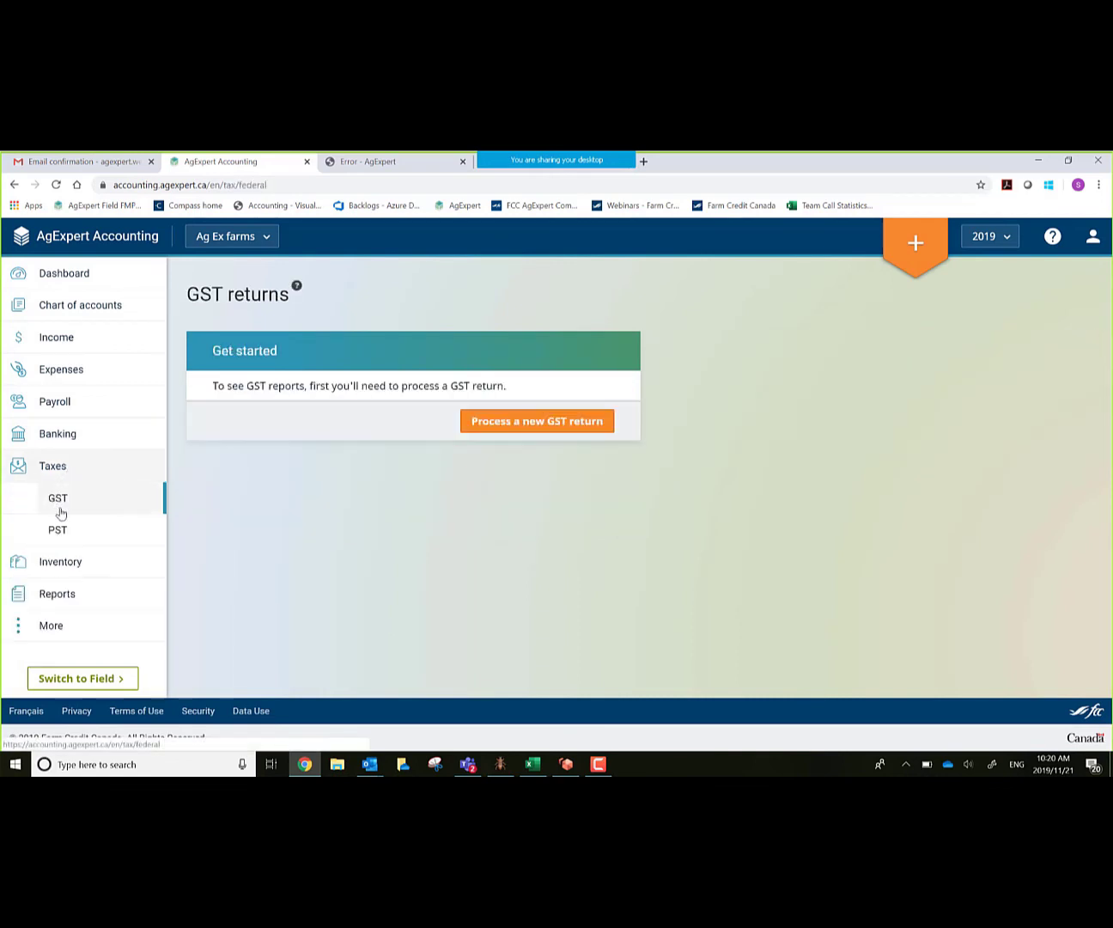
{"action": "left_click", "coordinate": [560, 421]}
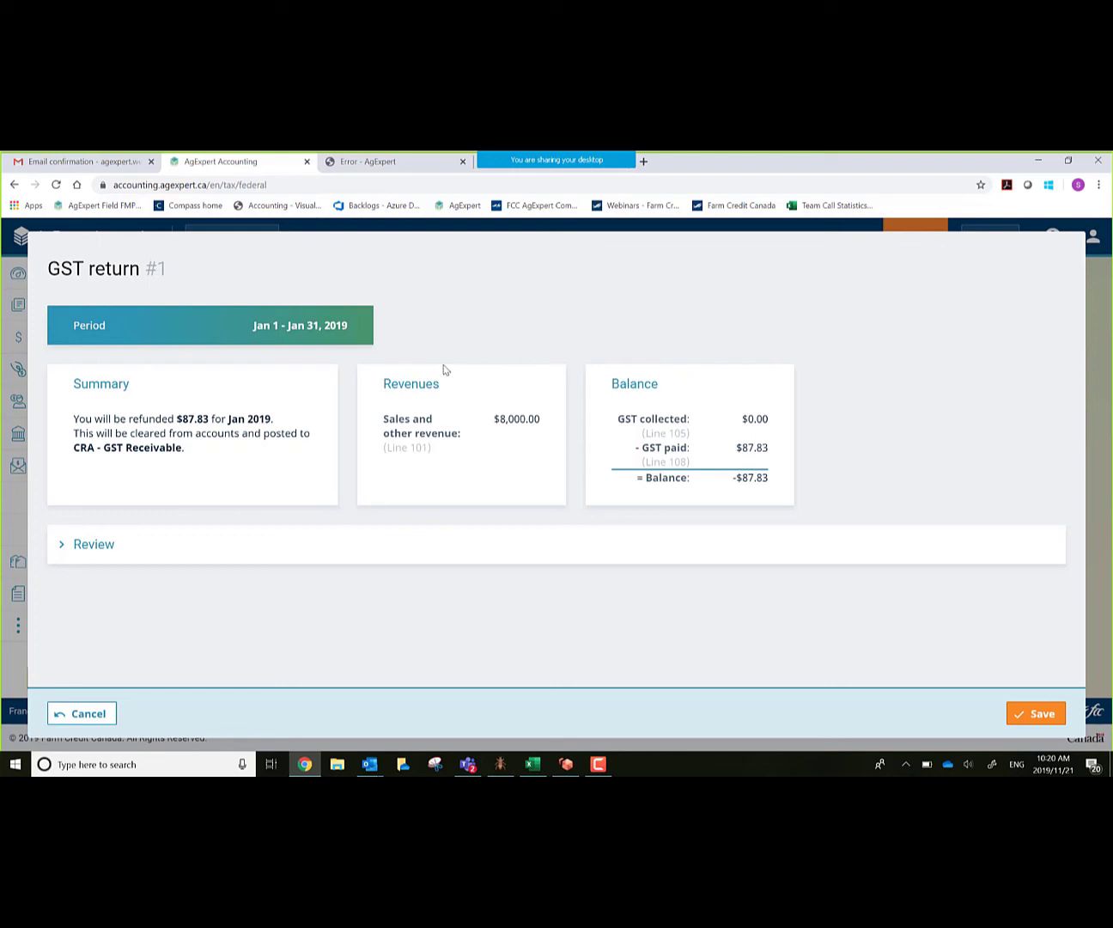
Step: Review the three January transactions ($8,000.00 revenue, $87.83 GST paid) and save GST return #1
{"action": "left_click", "coordinate": [59, 545]}
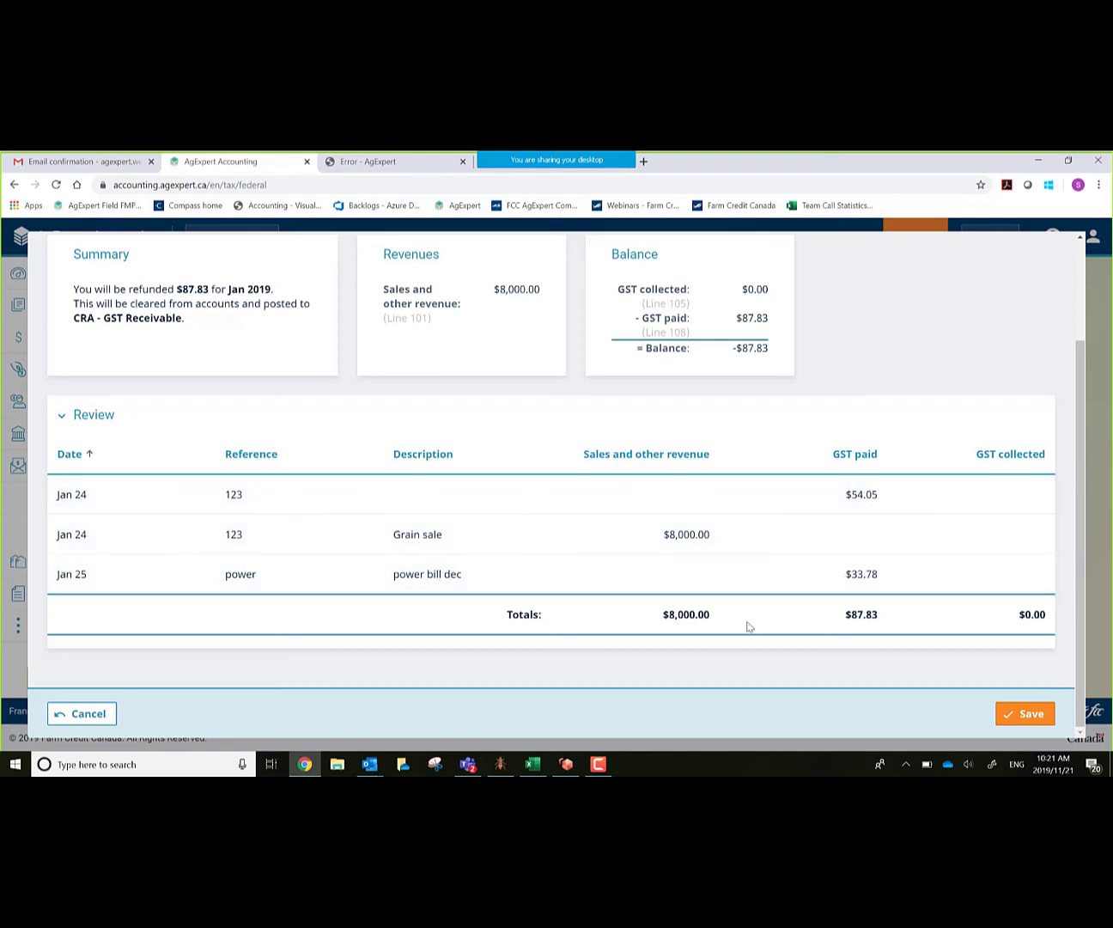
{"action": "scroll", "coordinate": [767, 626], "scroll_direction": "up", "scroll_amount": 2}
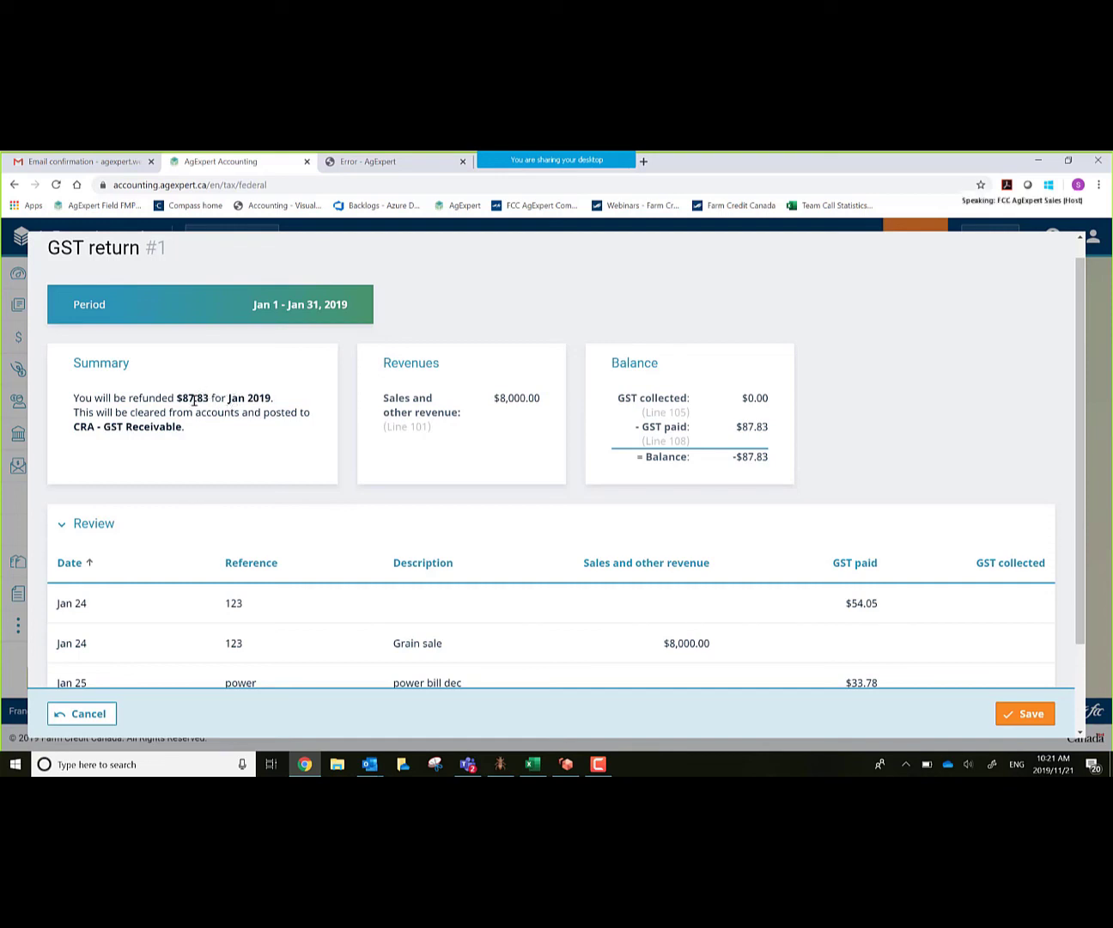
{"action": "scroll", "coordinate": [852, 630], "scroll_direction": "down", "scroll_amount": 1}
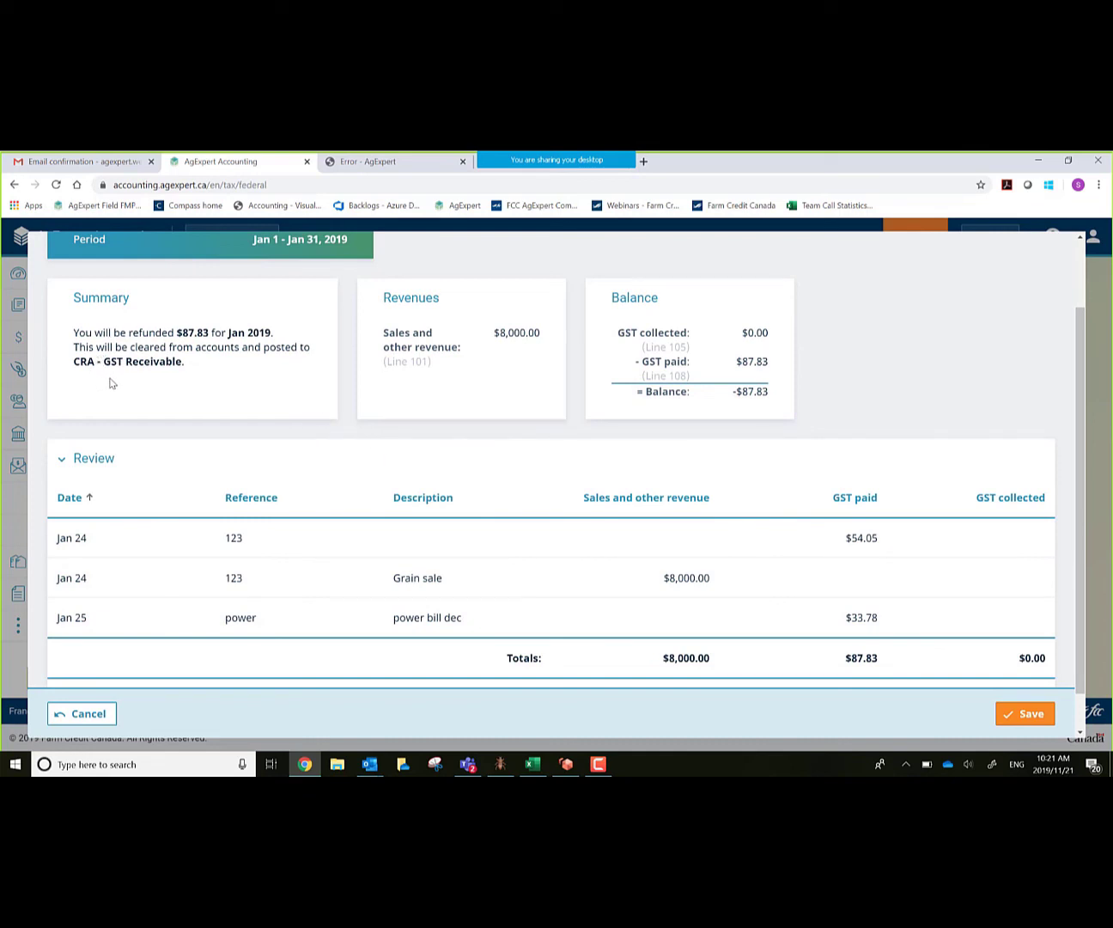
{"action": "left_click", "coordinate": [1030, 714]}
{"action": "scroll", "coordinate": [966, 598], "scroll_direction": "down", "scroll_amount": 1}
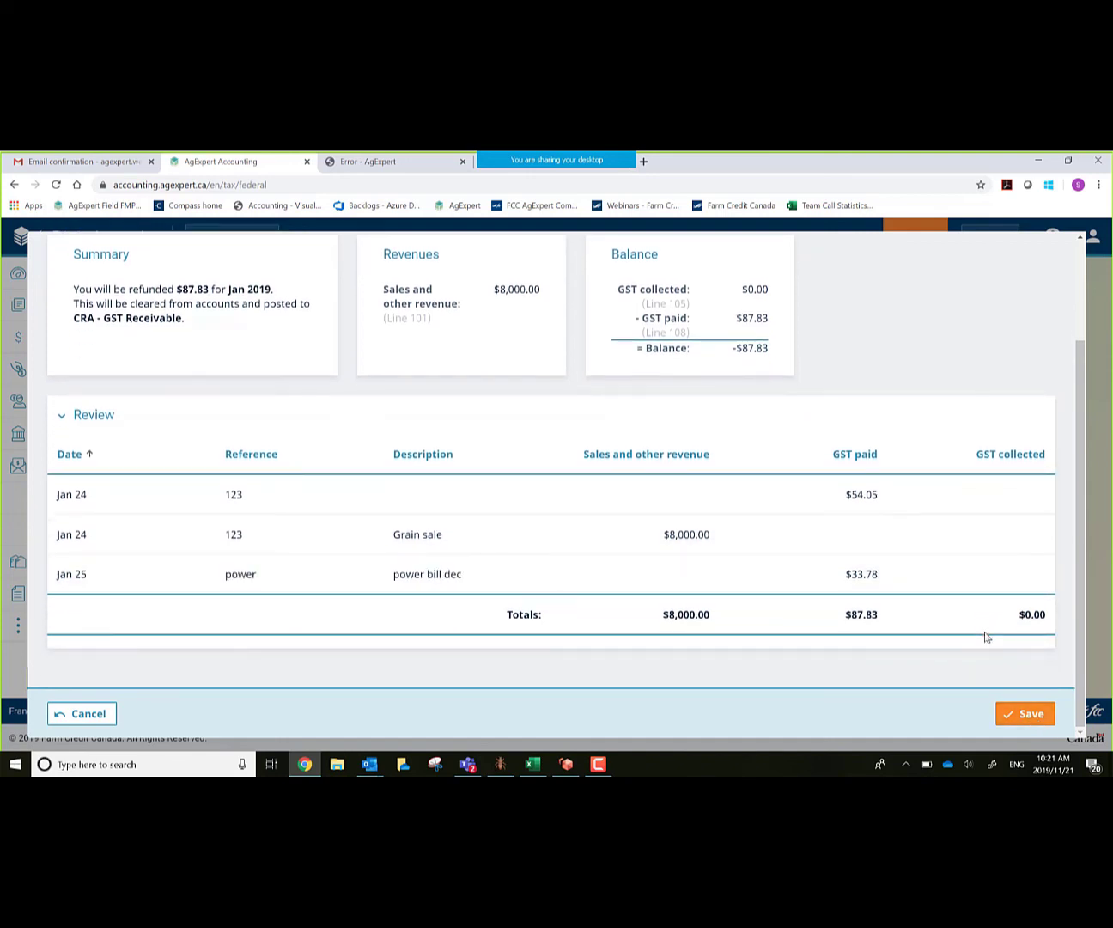
{"action": "left_click", "coordinate": [1023, 720]}
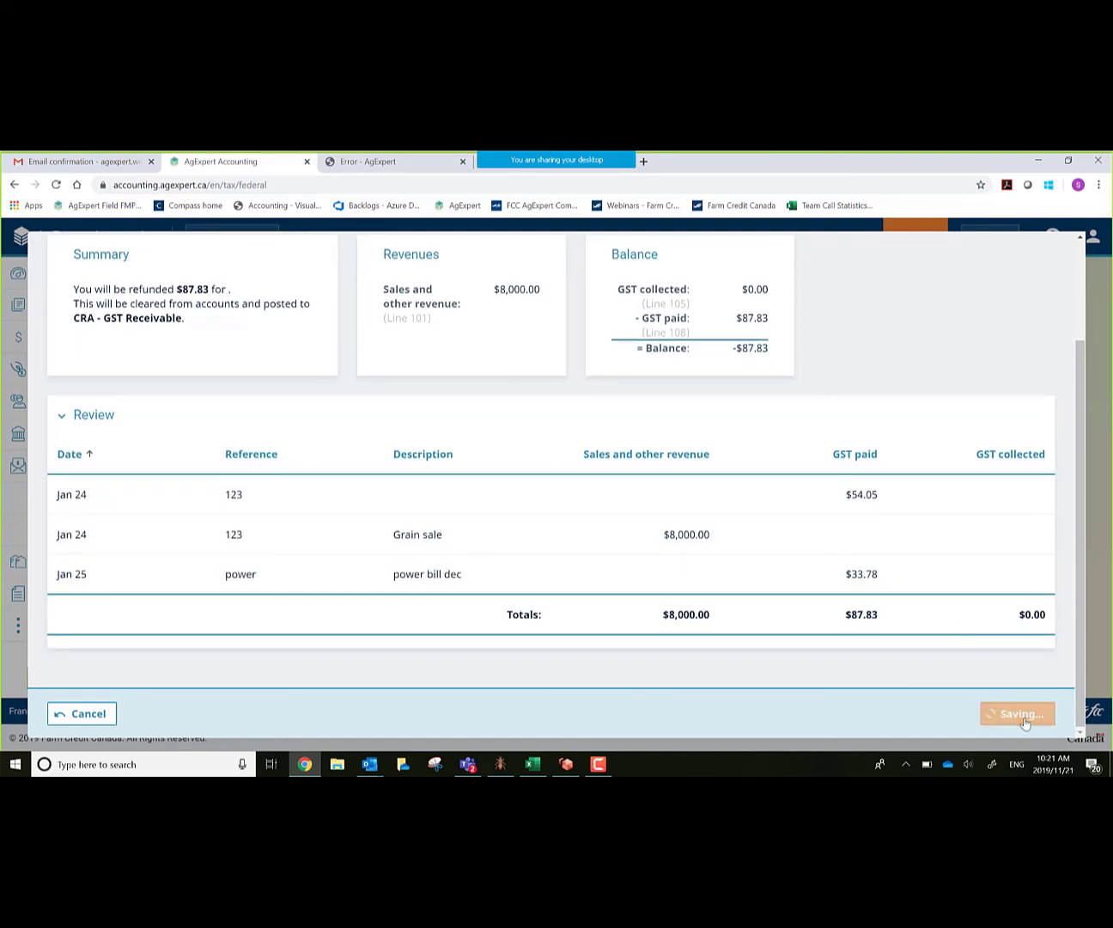